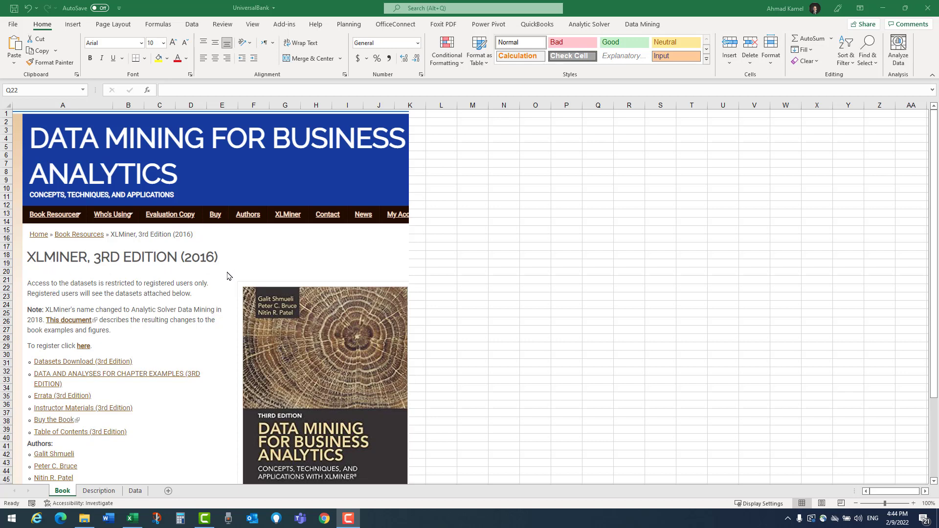
Review the Book sheet's source details down to the Logistic Regression chapter heading and its page range
{"action": "scroll", "coordinate": [444, 310], "scroll_direction": "down", "scroll_amount": 7}
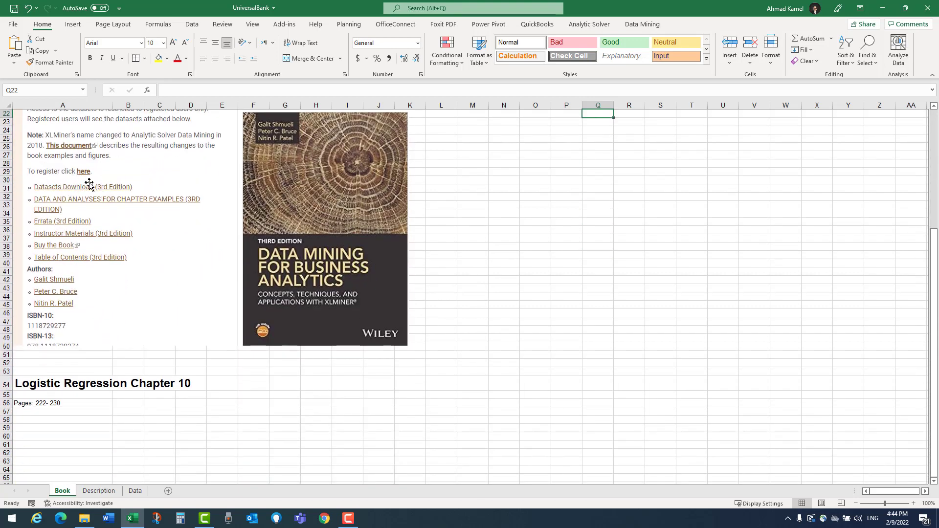
{"action": "scroll", "coordinate": [73, 408], "scroll_direction": "down", "scroll_amount": 3}
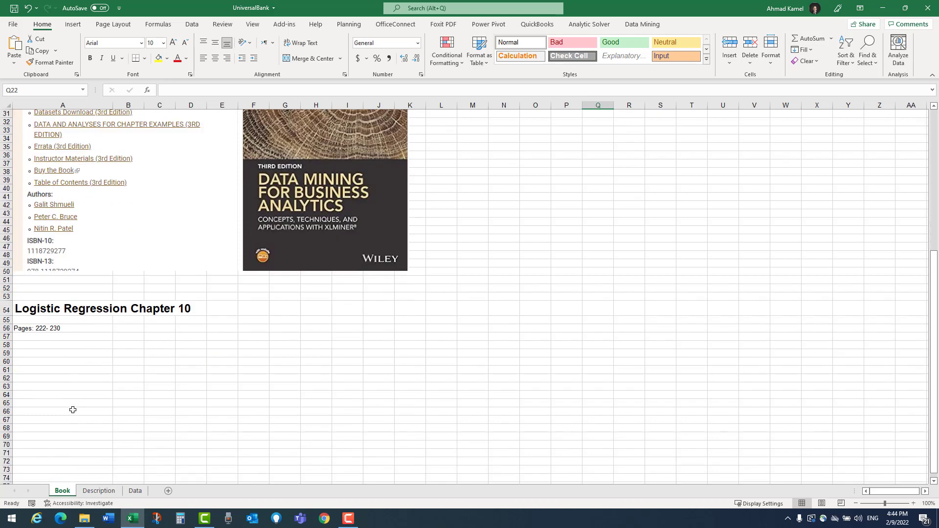
{"action": "left_click", "coordinate": [92, 313]}
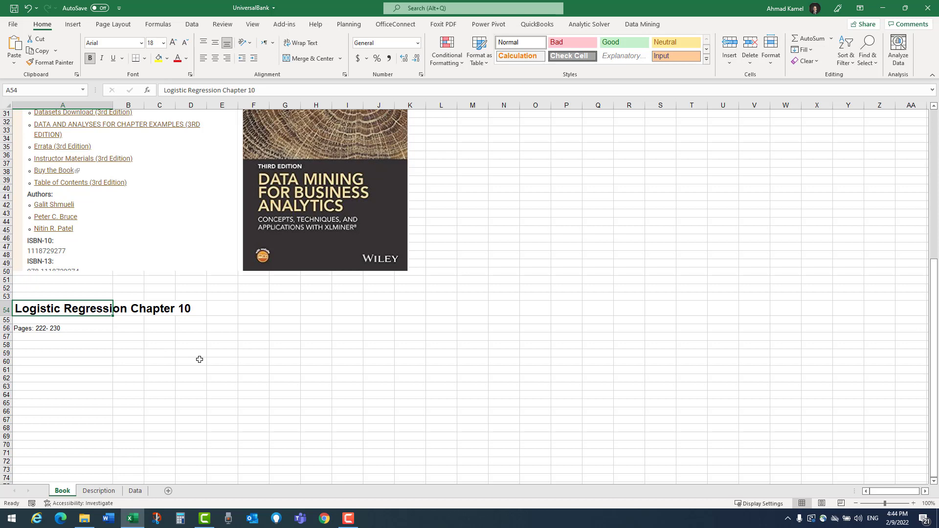
{"action": "left_click", "coordinate": [58, 330]}
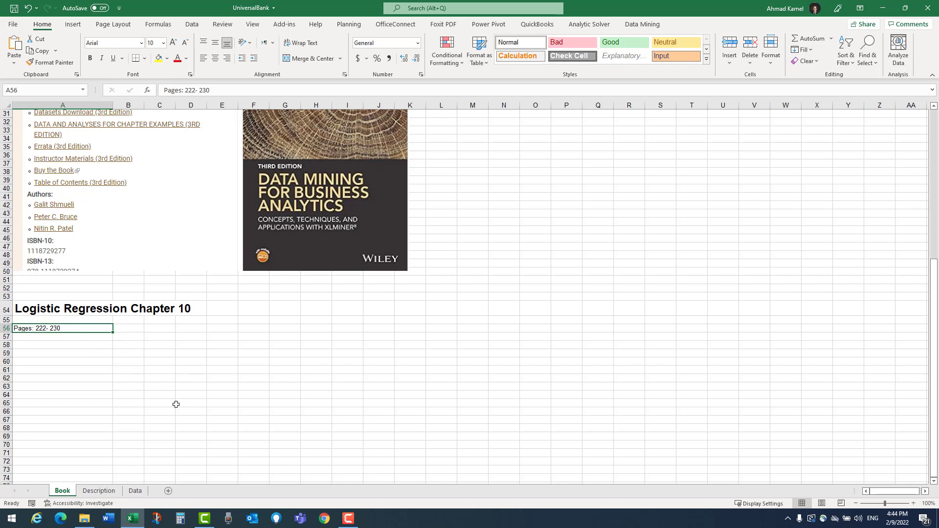
Widen all columns of the Data sheet to one uniform width
{"action": "left_click", "coordinate": [136, 491]}
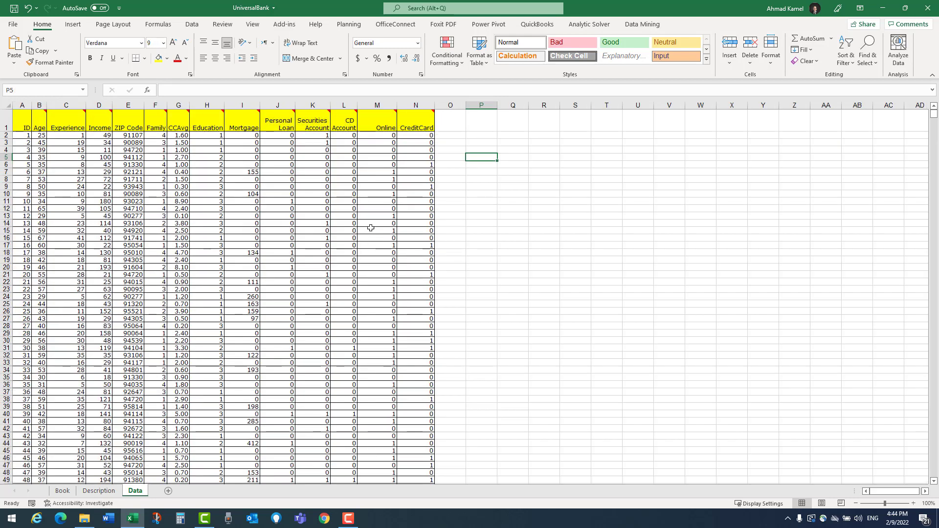
{"action": "left_click", "coordinate": [69, 120]}
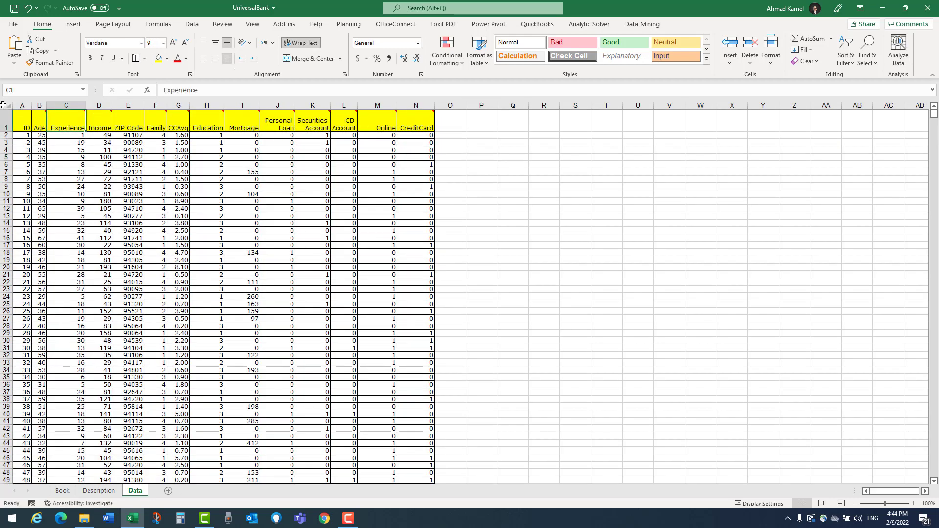
{"action": "left_click", "coordinate": [6, 104]}
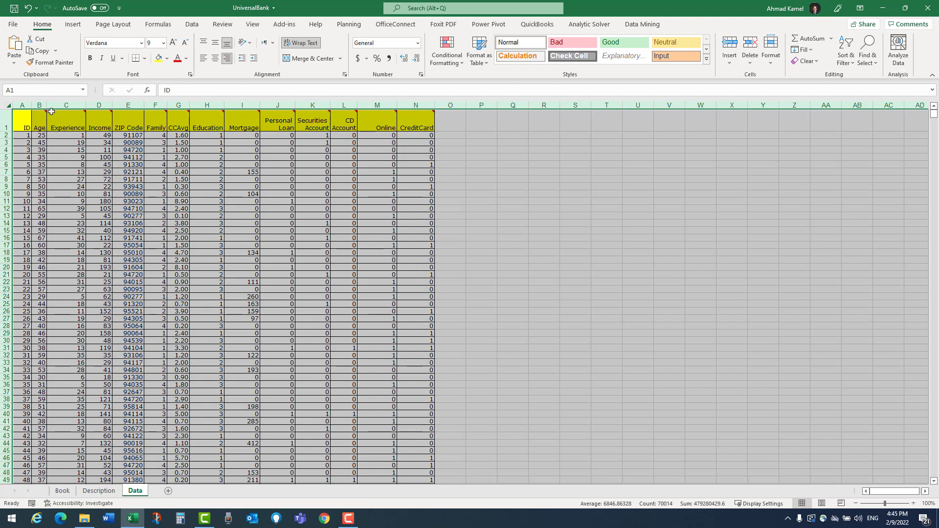
{"action": "double_click", "coordinate": [47, 105]}
{"action": "left_click_drag", "start_coordinate": [32, 105], "coordinate": [47, 105]}
{"action": "left_click", "coordinate": [166, 215]}
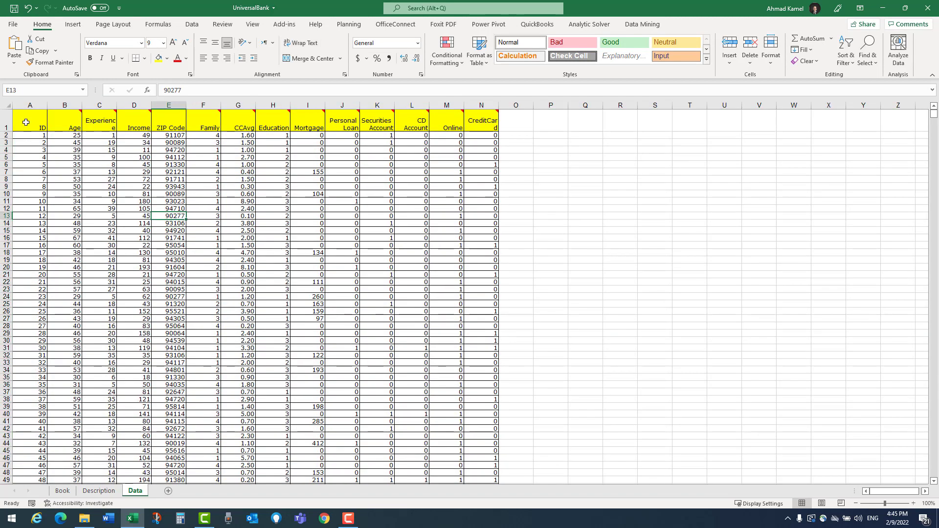
Turn on filtering for the whole Data sheet so every header gets a filter
{"action": "left_click", "coordinate": [29, 105]}
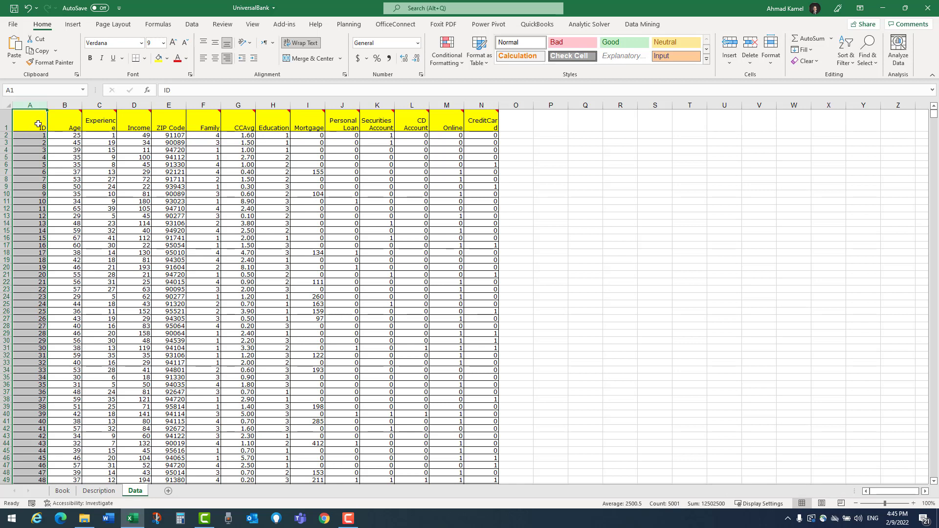
{"action": "left_click", "coordinate": [6, 106]}
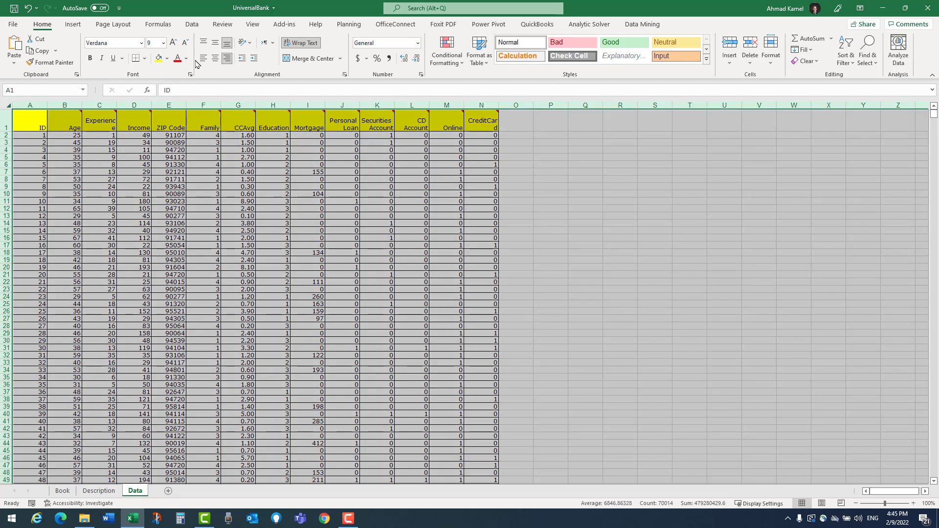
{"action": "left_click", "coordinate": [192, 24]}
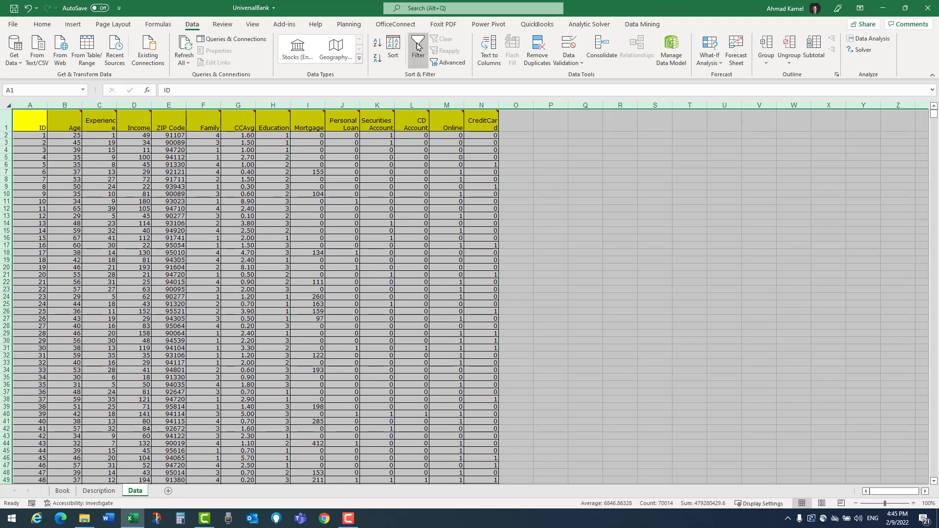
{"action": "left_click", "coordinate": [418, 47]}
{"action": "left_click", "coordinate": [49, 142]}
Examine the ID column's filter values through to the end of the list without filtering
{"action": "left_click", "coordinate": [43, 126]}
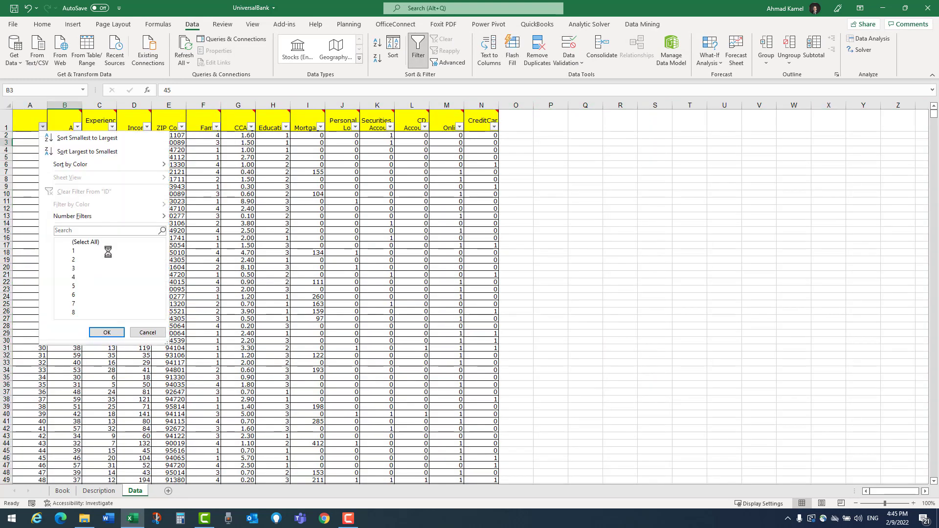
{"action": "left_click_drag", "start_coordinate": [161, 254], "coordinate": [161, 319]}
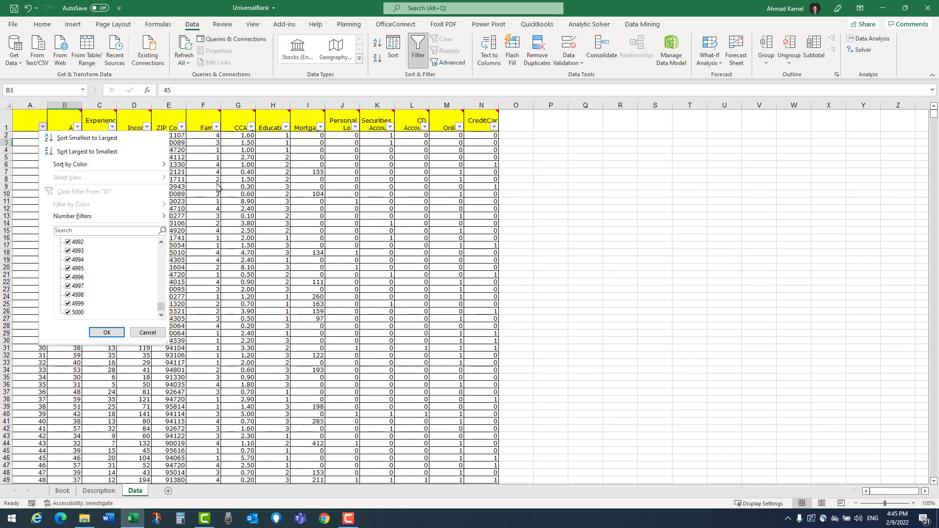
{"action": "left_click", "coordinate": [384, 257]}
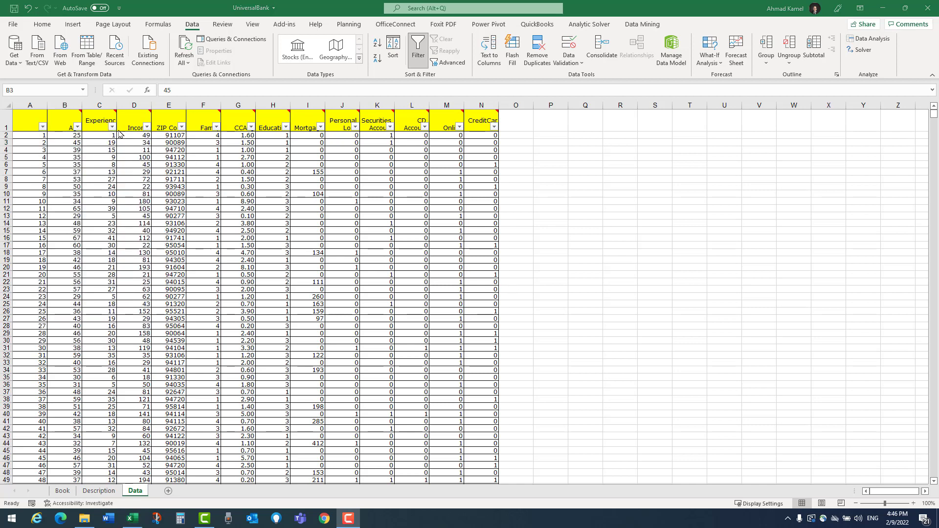
Center the text of the header row horizontally
{"action": "left_click", "coordinate": [2, 119]}
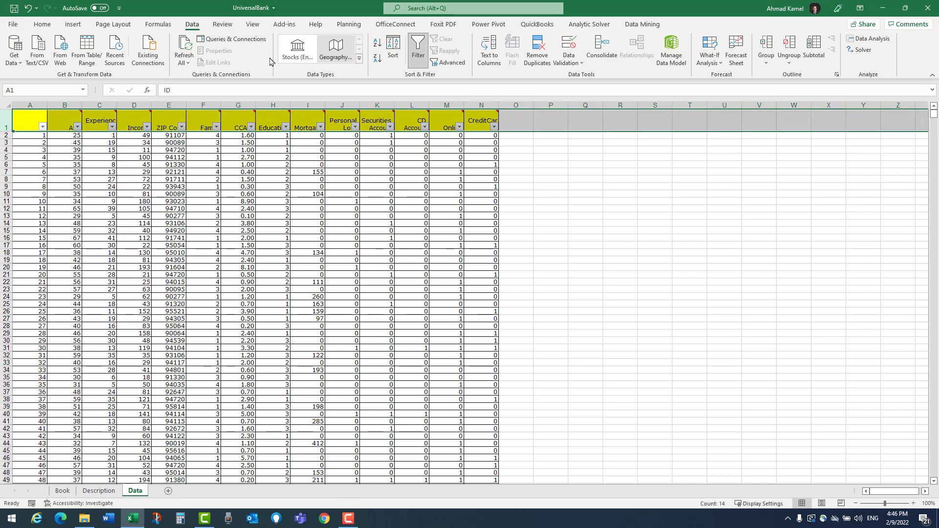
{"action": "left_click", "coordinate": [42, 24]}
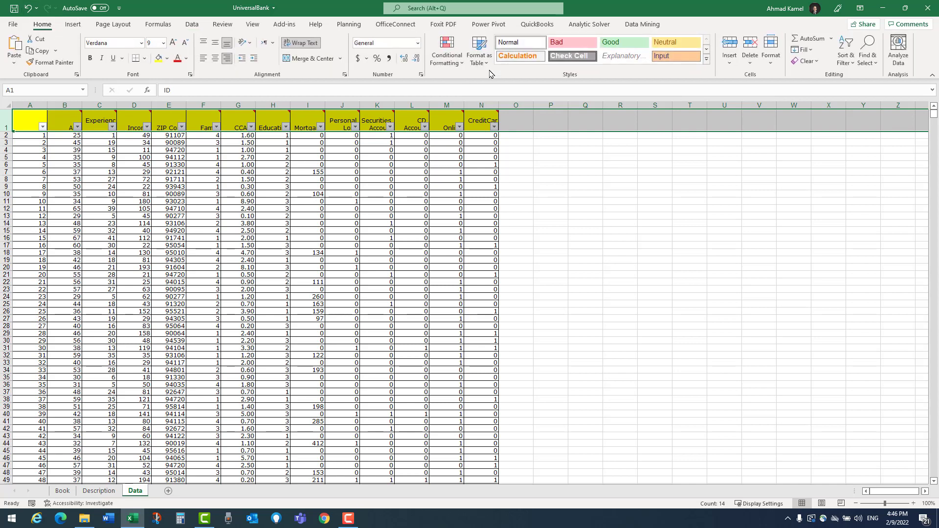
{"action": "left_click", "coordinate": [214, 58]}
{"action": "left_click", "coordinate": [98, 142]}
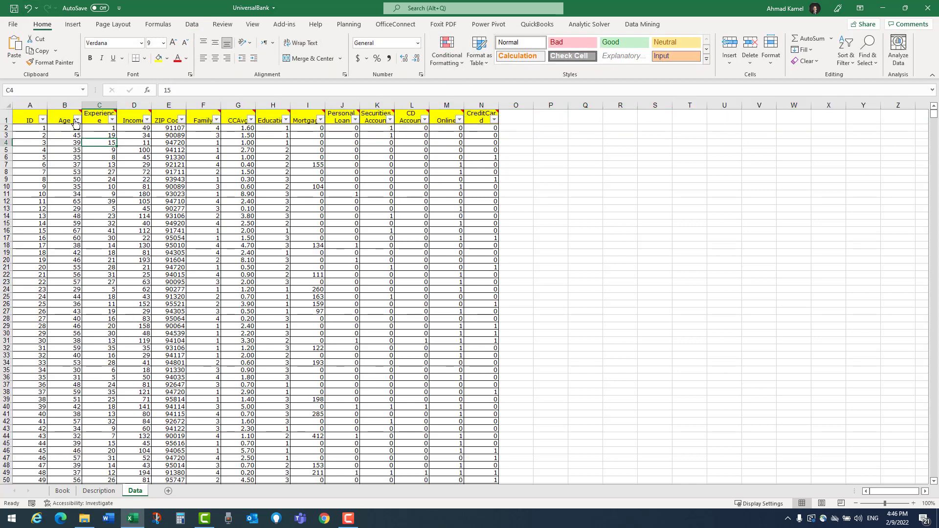
Examine the range of values in the Age column's filter list without filtering
{"action": "left_click", "coordinate": [64, 116]}
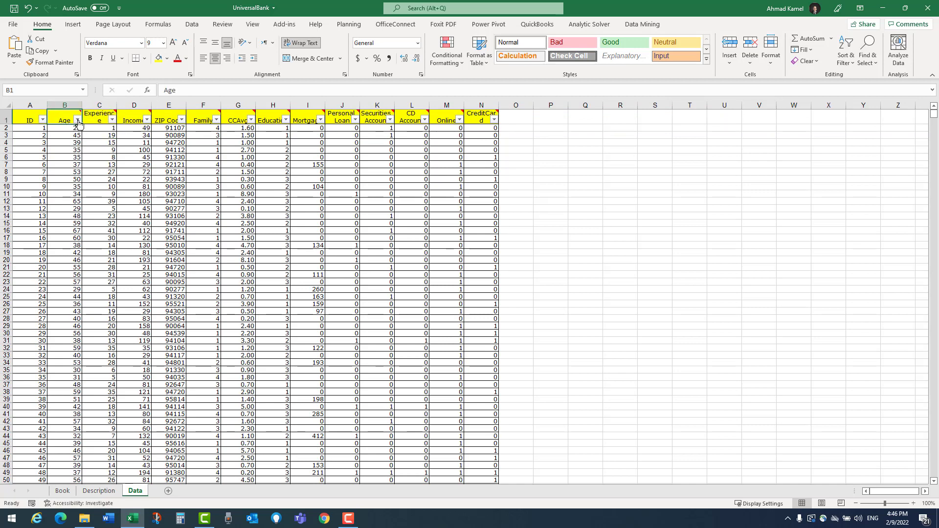
{"action": "left_click", "coordinate": [77, 120]}
{"action": "left_click_drag", "start_coordinate": [196, 244], "coordinate": [197, 313]}
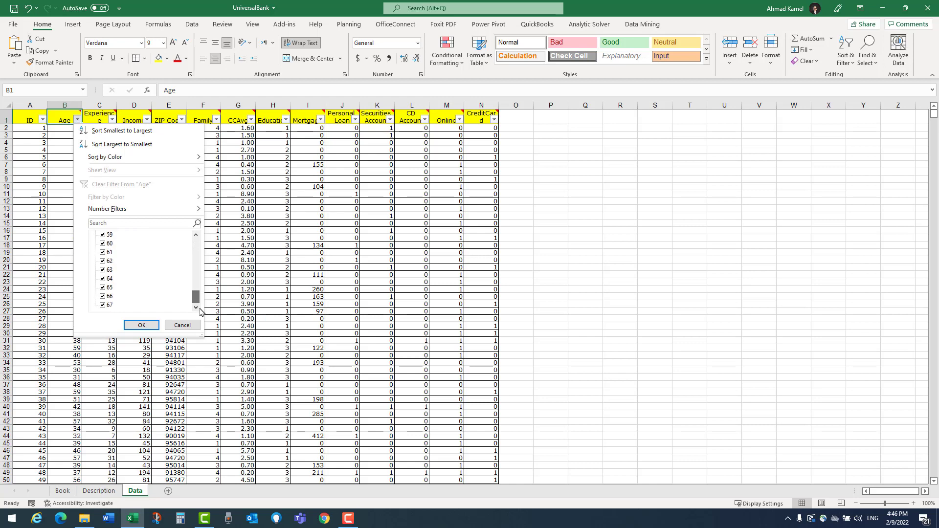
{"action": "left_click", "coordinate": [57, 160]}
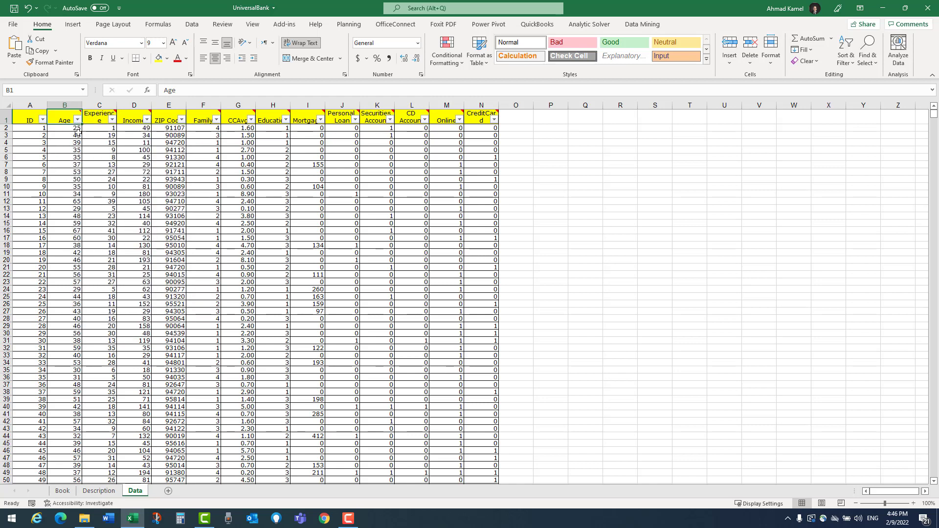
Widen the Experience column so its header fits on one line, and review its filter values
{"action": "left_click_drag", "start_coordinate": [116, 109], "coordinate": [134, 108]}
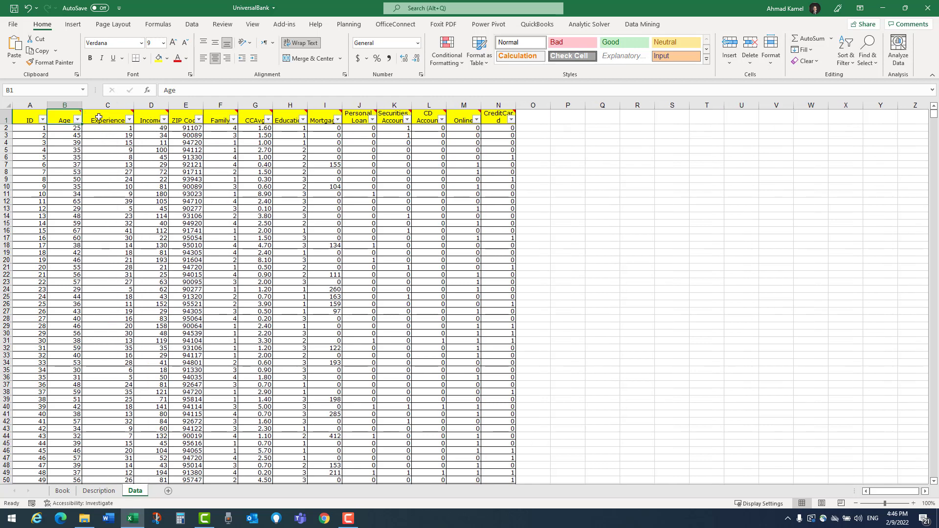
{"action": "left_click", "coordinate": [130, 123]}
{"action": "left_click", "coordinate": [129, 120]}
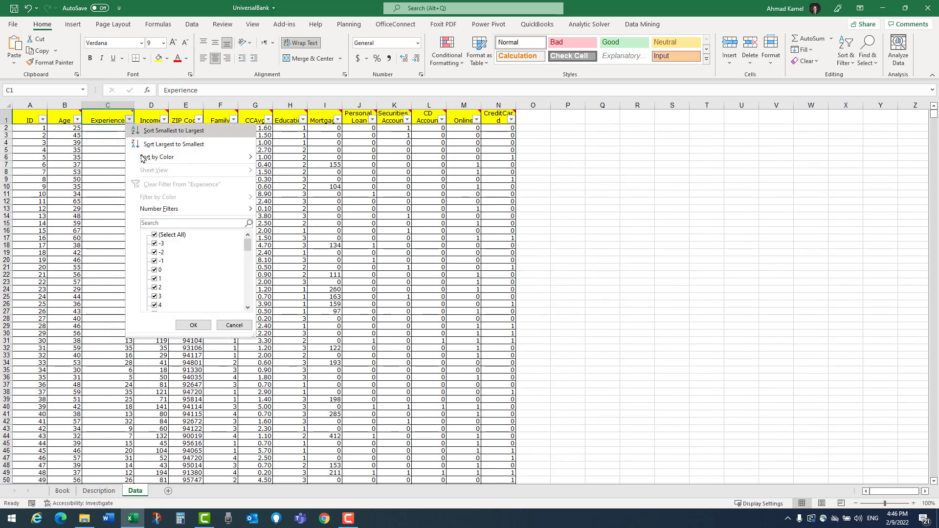
{"action": "left_click_drag", "start_coordinate": [247, 247], "coordinate": [249, 305]}
{"action": "left_click", "coordinate": [91, 177]}
{"action": "mouse_move", "coordinate": [111, 118]}
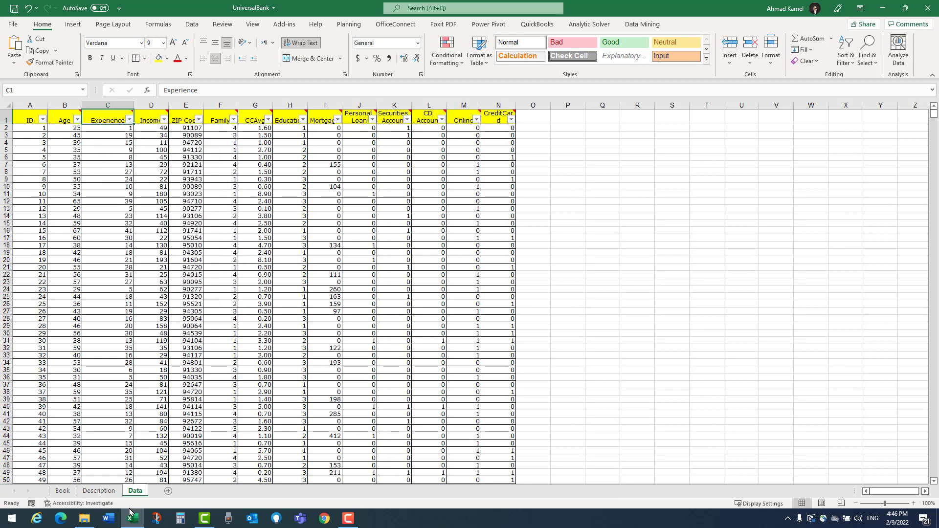
Check the variable definitions on the Description sheet, and examine the Income column's filter values on the Data sheet
{"action": "left_click", "coordinate": [99, 492]}
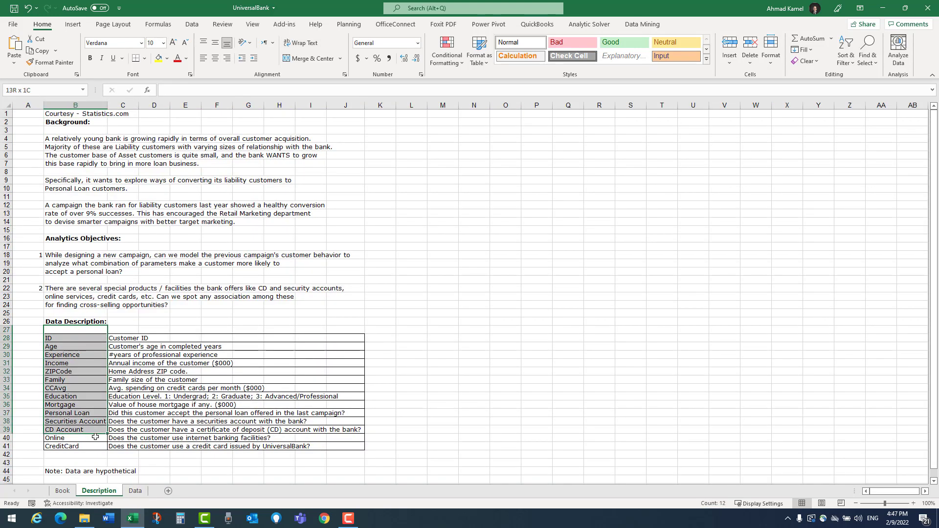
{"action": "left_click", "coordinate": [135, 491]}
{"action": "left_click", "coordinate": [152, 118]}
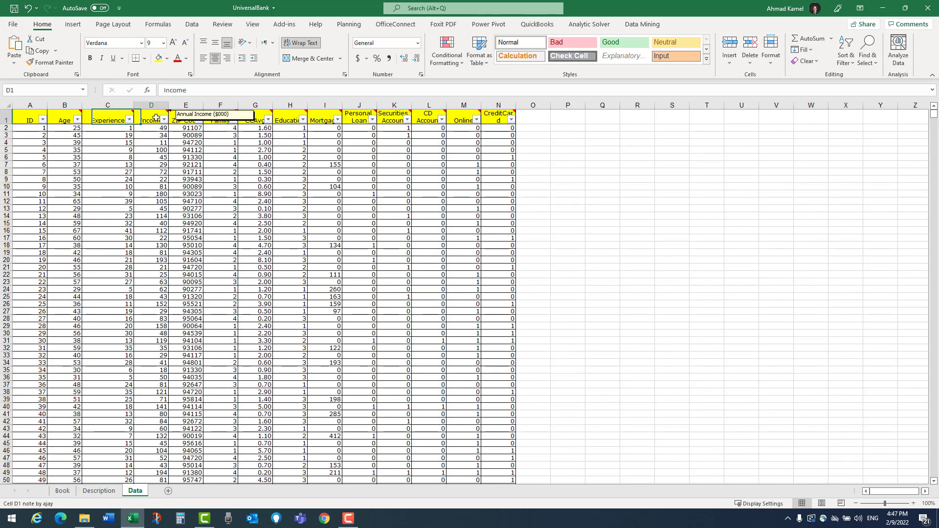
{"action": "left_click", "coordinate": [164, 120]}
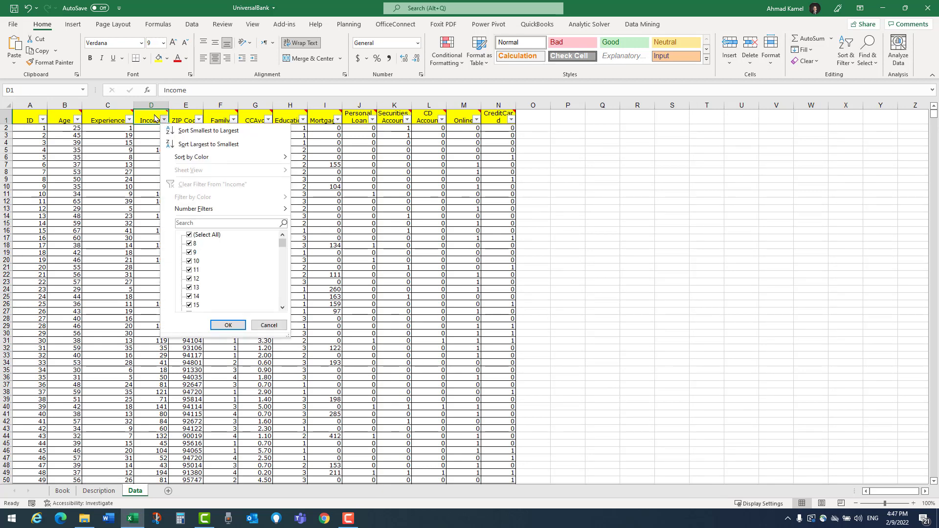
{"action": "left_click", "coordinate": [157, 119]}
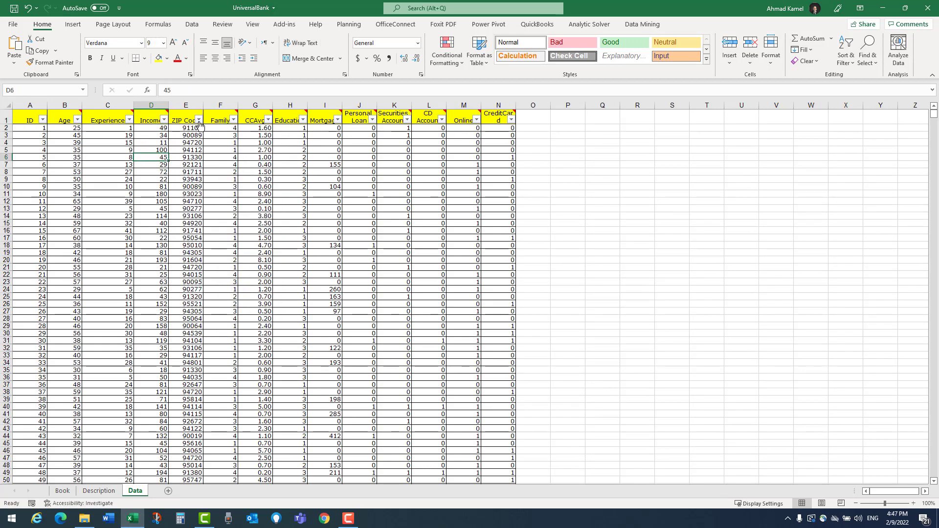
Examine the ZIP Code column's filter values from first to last without filtering
{"action": "key", "text": "Right"}
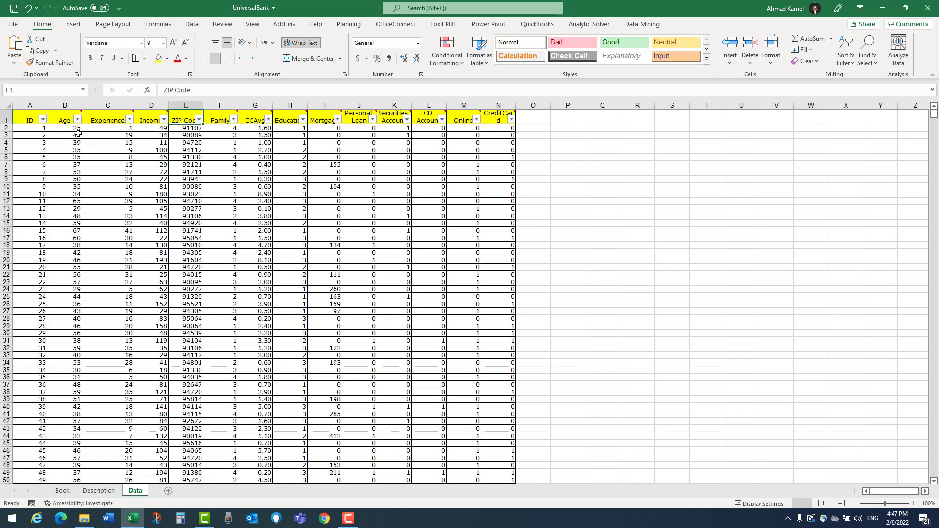
{"action": "left_click_drag", "start_coordinate": [73, 128], "coordinate": [192, 130]}
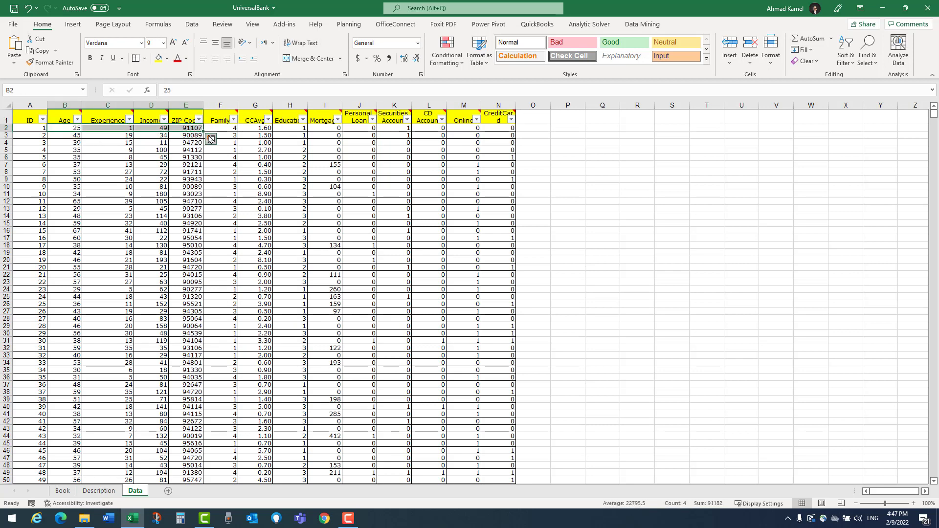
{"action": "left_click", "coordinate": [196, 122]}
{"action": "left_click", "coordinate": [198, 120]}
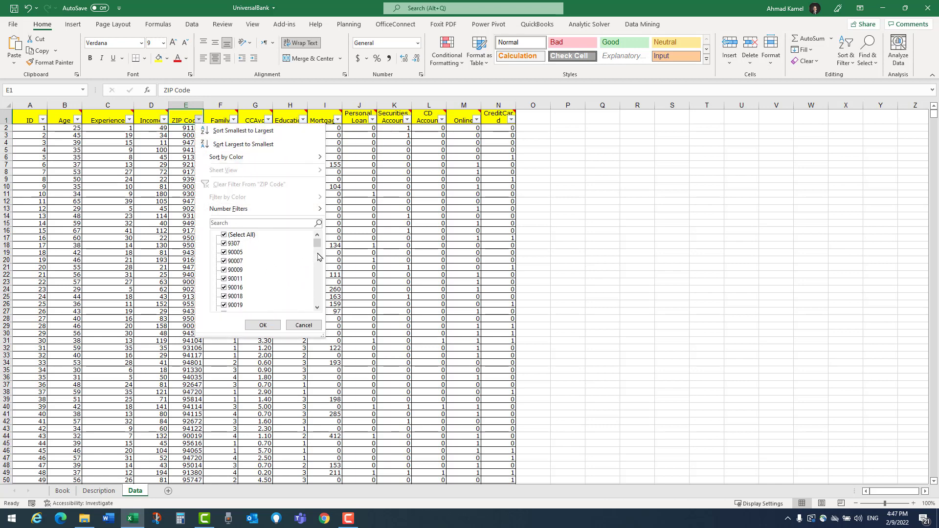
{"action": "left_click_drag", "start_coordinate": [317, 244], "coordinate": [322, 313]}
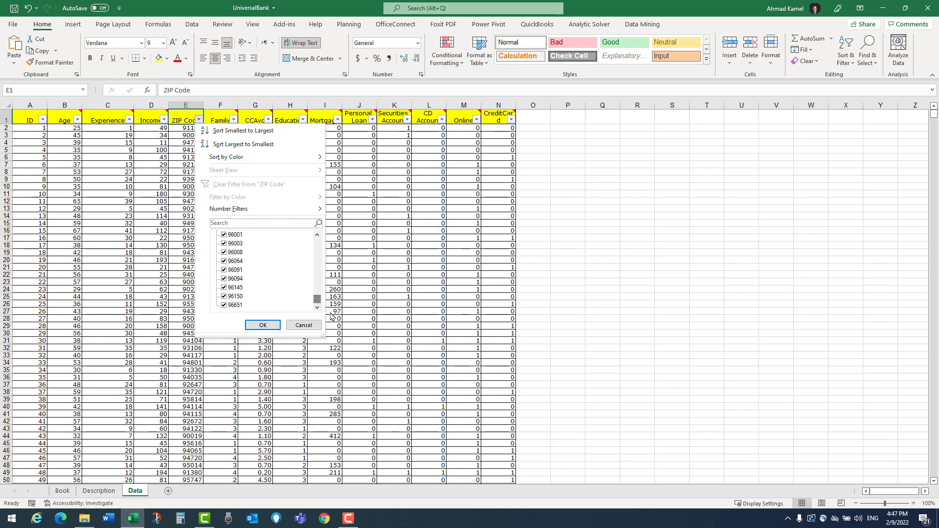
{"action": "left_click", "coordinate": [373, 196]}
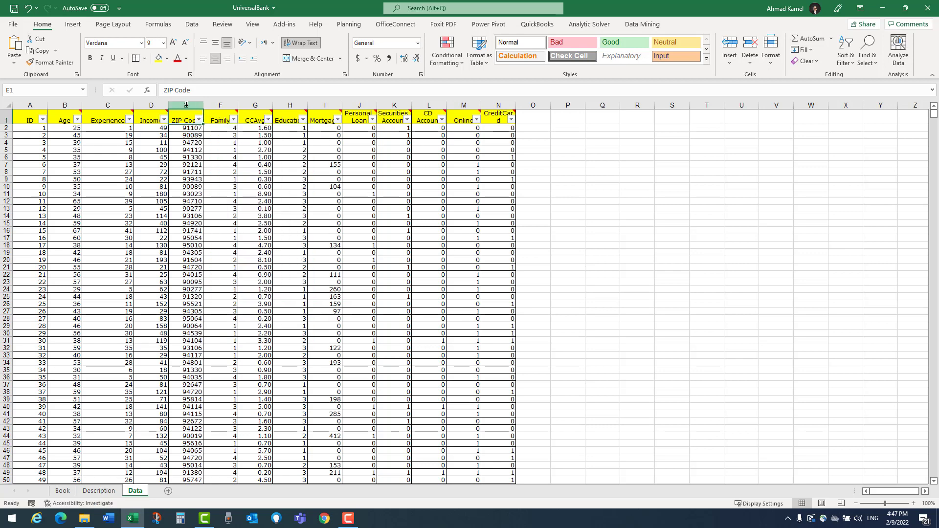
Delete the entire ZIP Code column from the Data sheet
{"action": "left_click", "coordinate": [187, 105]}
{"action": "right_click", "coordinate": [188, 107]}
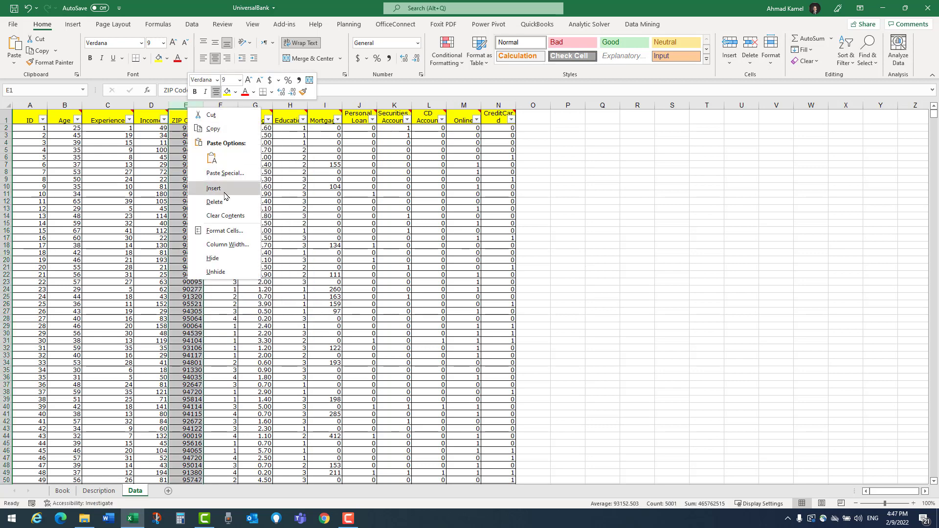
{"action": "left_click", "coordinate": [220, 201]}
Review the Family header's note and examine the filter values of the Family and CCAvg columns without filtering
{"action": "left_click", "coordinate": [185, 118]}
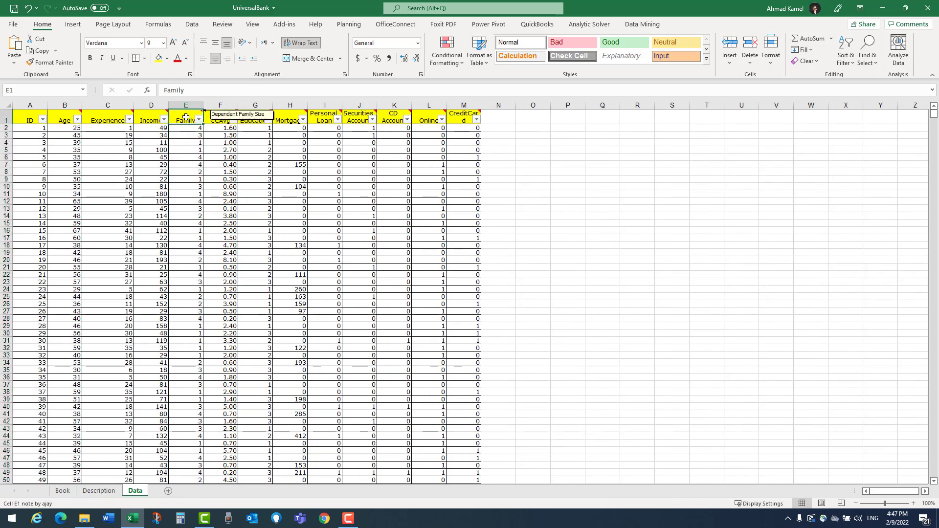
{"action": "left_click", "coordinate": [188, 135]}
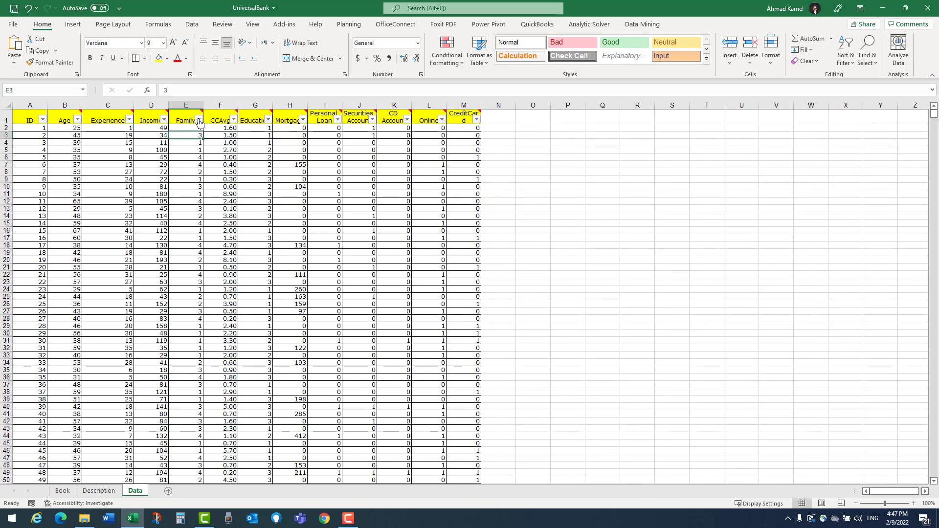
{"action": "left_click", "coordinate": [198, 119]}
{"action": "key", "text": "Escape"}
{"action": "left_click", "coordinate": [234, 120]}
{"action": "key", "text": "Escape"}
{"action": "left_click", "coordinate": [230, 122]}
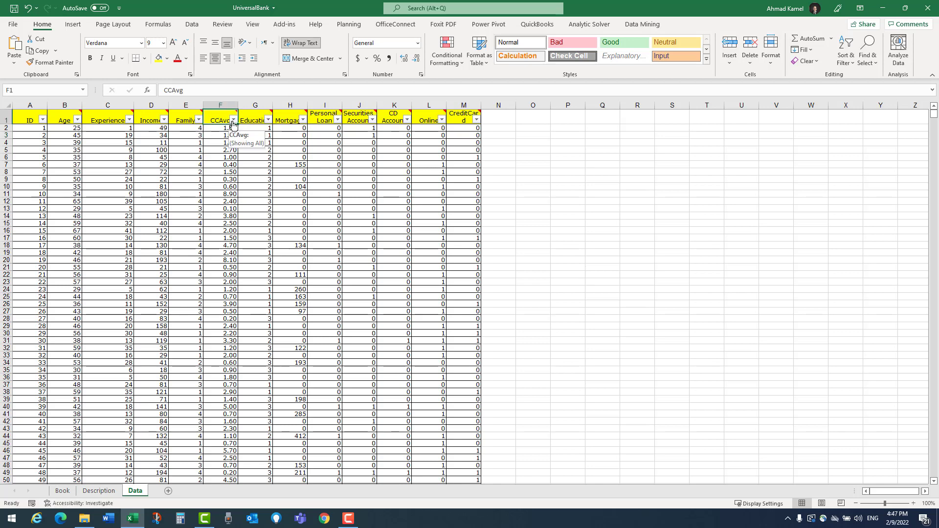
{"action": "left_click", "coordinate": [234, 119]}
{"action": "key", "text": "Escape"}
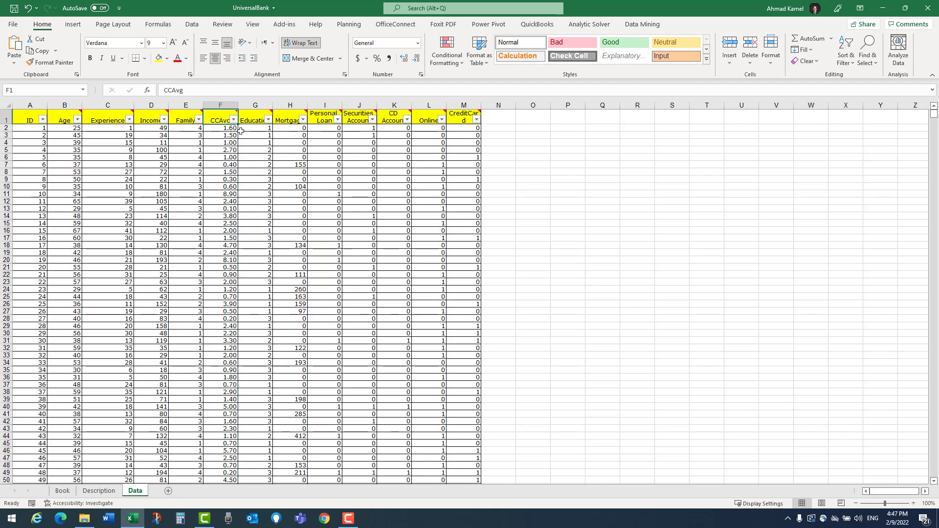
Check the Education column's filter values and header note, and fill the Education header cell with light red
{"action": "left_click", "coordinate": [268, 120]}
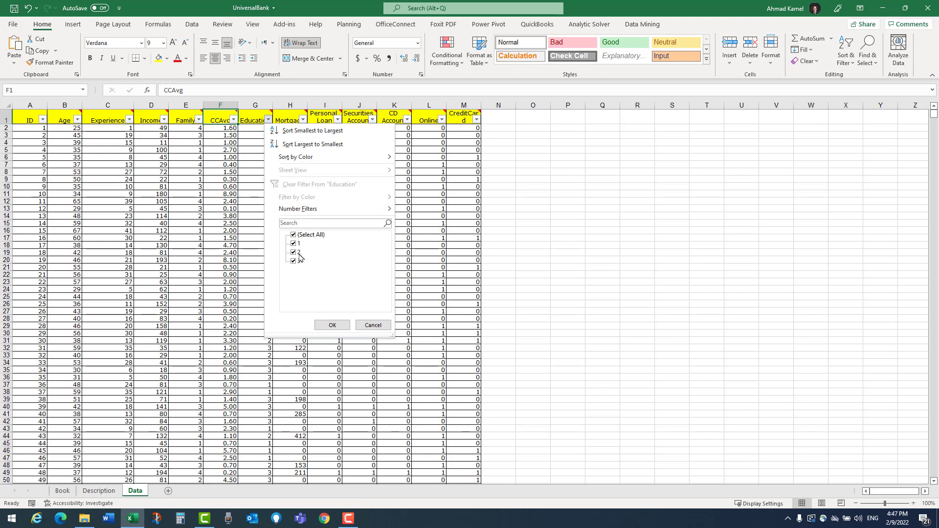
{"action": "left_click", "coordinate": [333, 325]}
{"action": "left_click", "coordinate": [256, 119]}
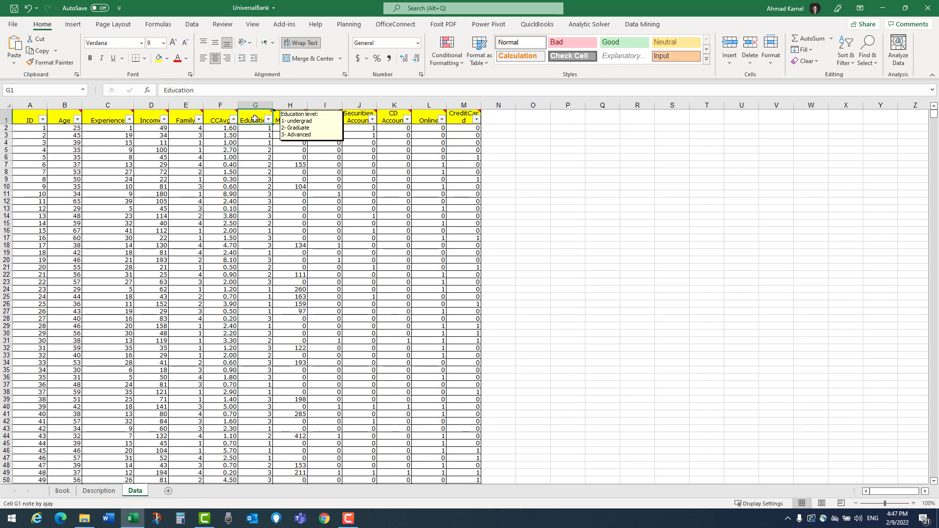
{"action": "left_click", "coordinate": [167, 58]}
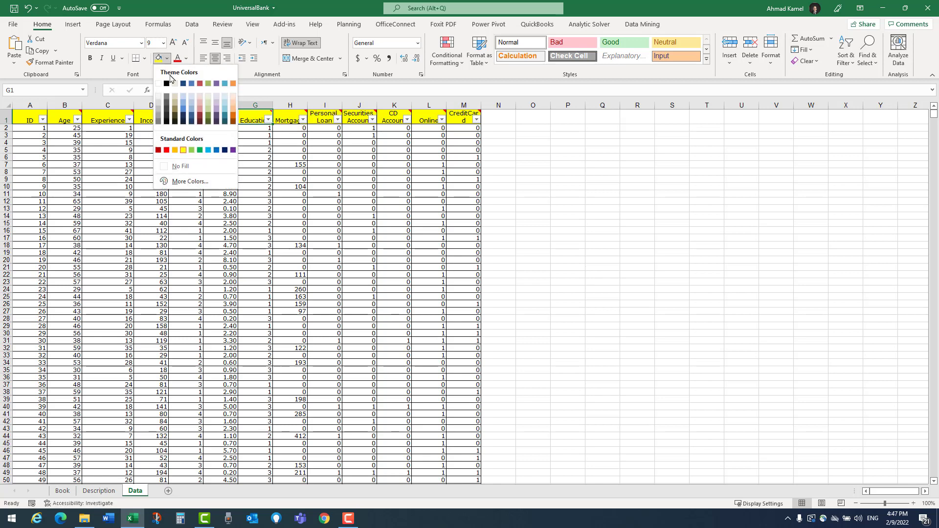
{"action": "left_click", "coordinate": [200, 100]}
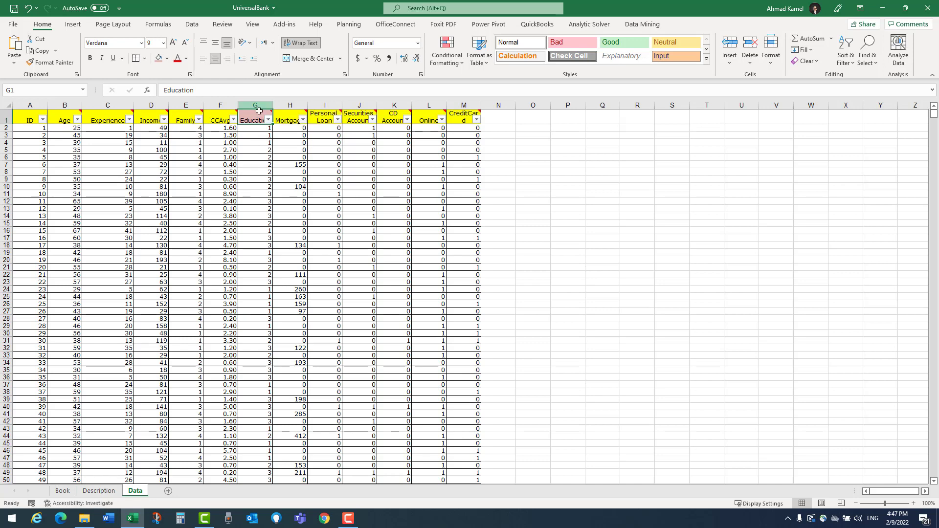
Examine the Mortgage column's filter values and read its header note without filtering
{"action": "left_click", "coordinate": [293, 119]}
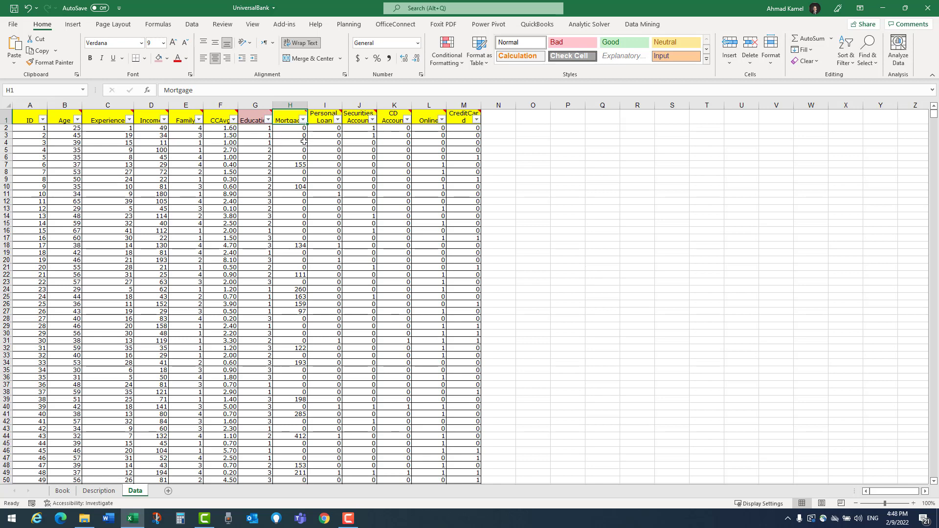
{"action": "left_click", "coordinate": [303, 119]}
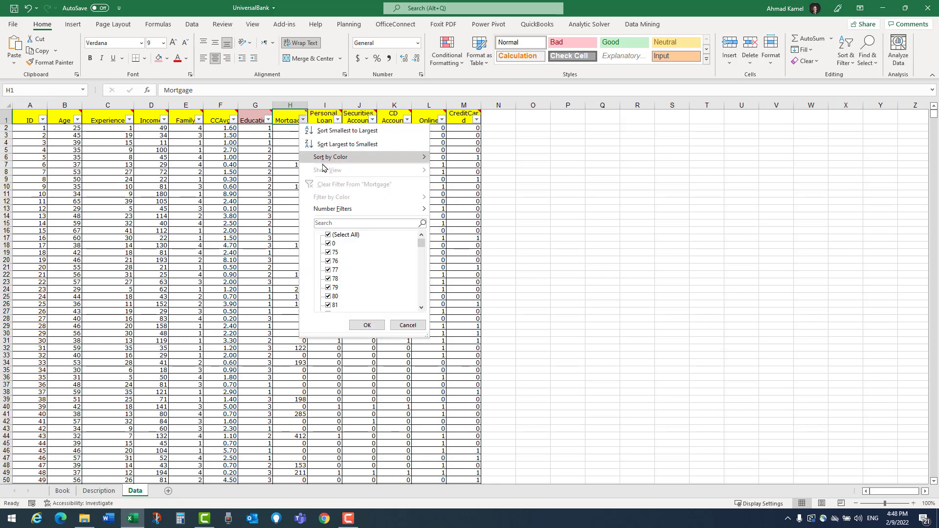
{"action": "left_click", "coordinate": [285, 120]}
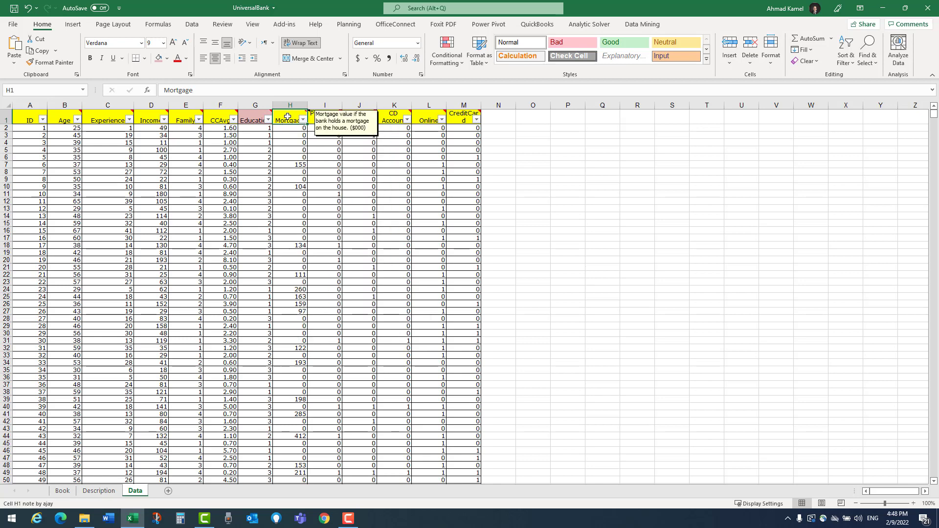
Filter the Personal Loan column to show only records with the value 1
{"action": "left_click", "coordinate": [322, 121]}
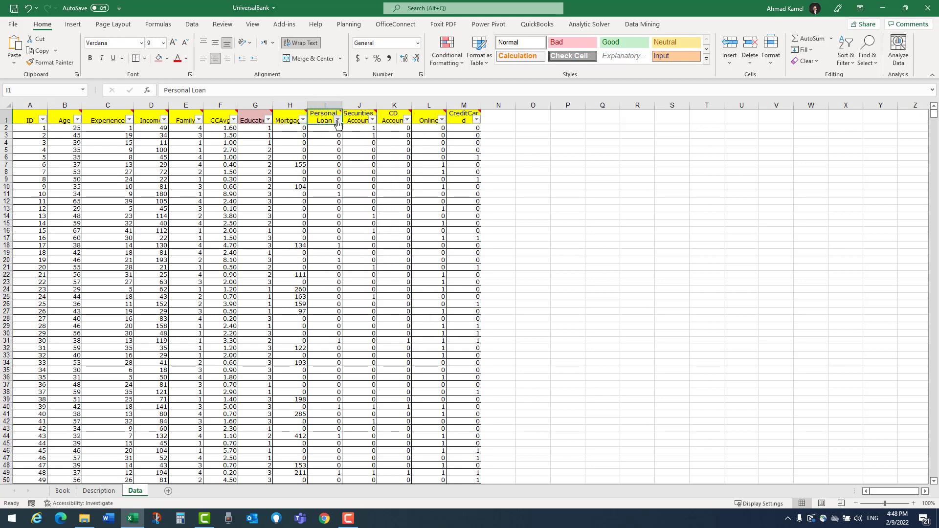
{"action": "left_click", "coordinate": [338, 120]}
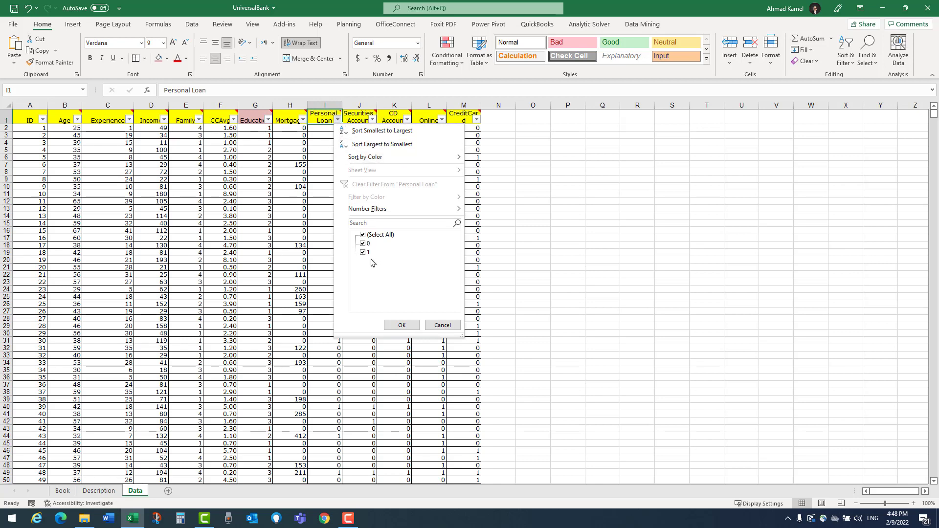
{"action": "left_click", "coordinate": [363, 244]}
{"action": "left_click", "coordinate": [402, 326]}
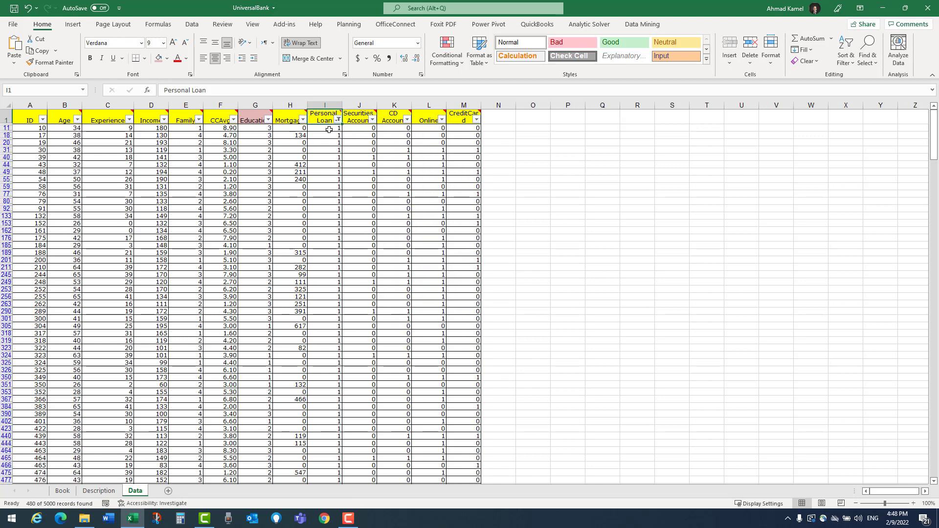
Widen the Personal Loan column to fit its header on one line, and fill the header cell with light blue
{"action": "double_click", "coordinate": [342, 105]}
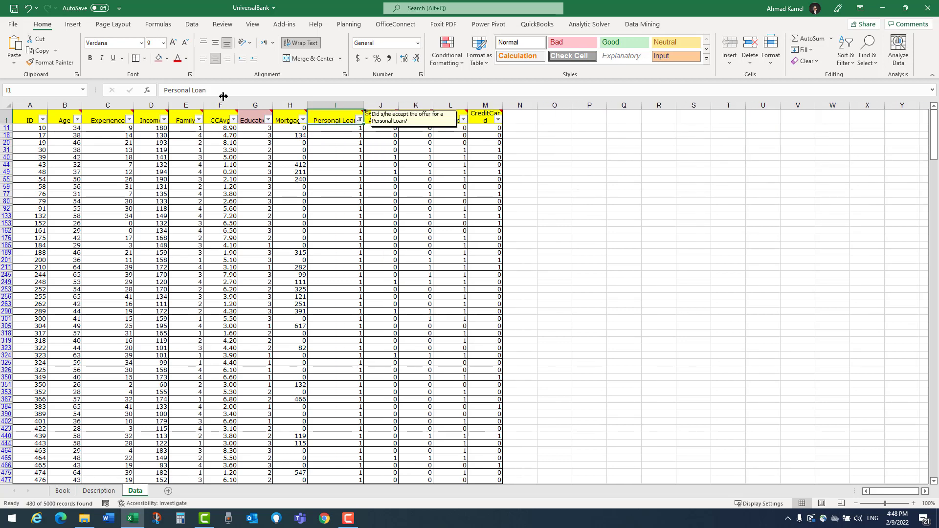
{"action": "left_click", "coordinate": [168, 59]}
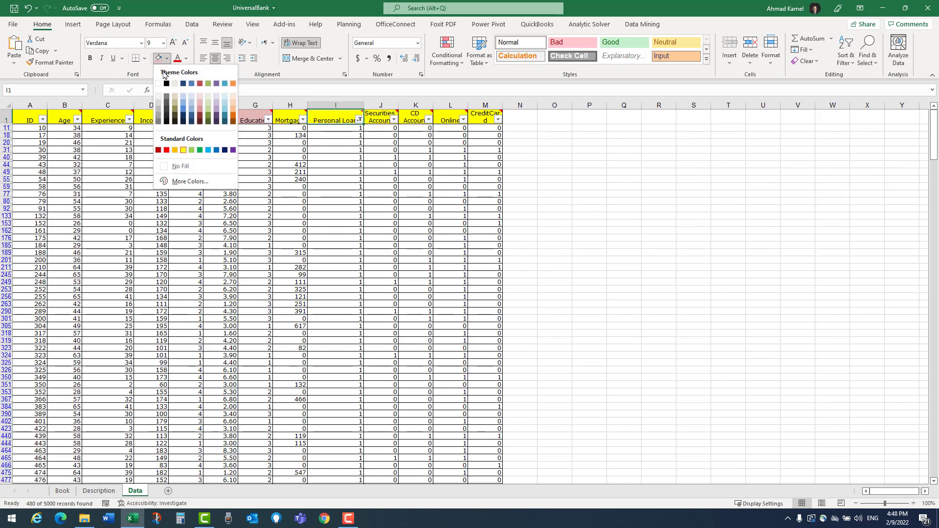
{"action": "left_click", "coordinate": [191, 110]}
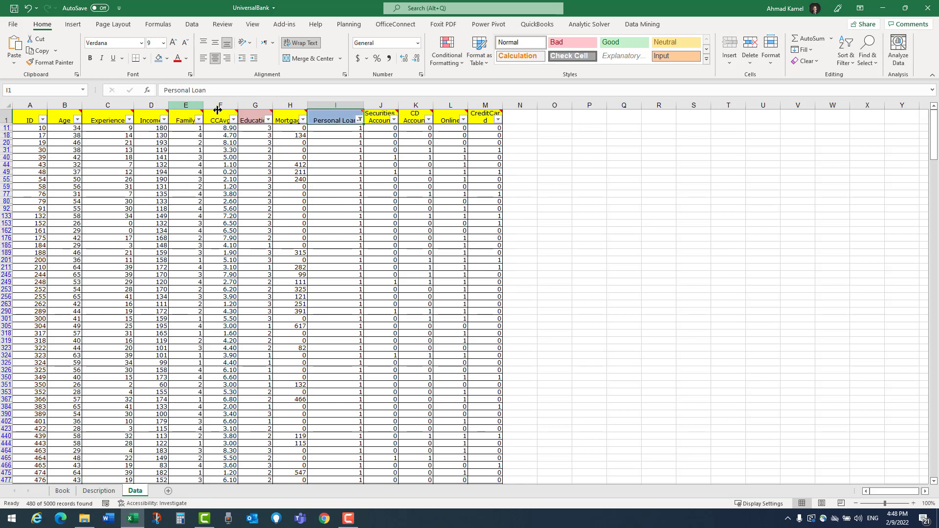
Restore all records by selecting every value again in the Personal Loan filter
{"action": "left_click", "coordinate": [347, 128]}
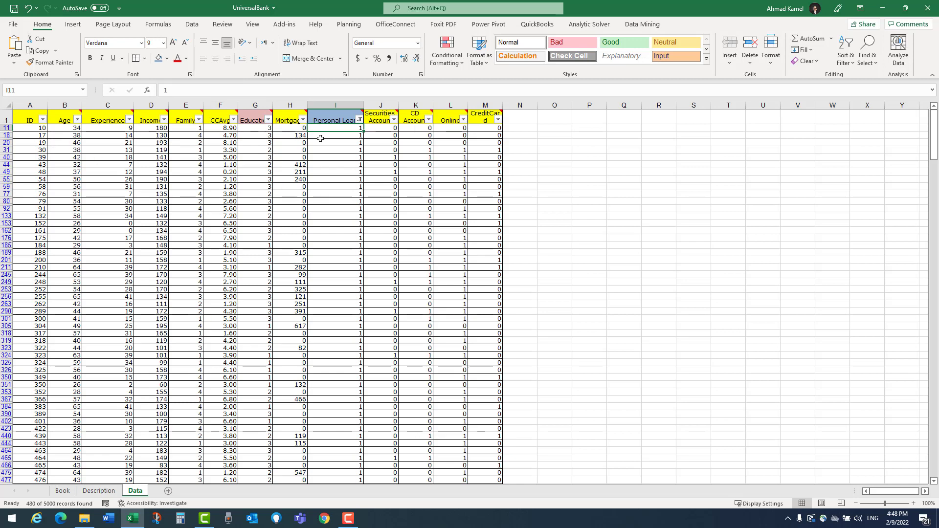
{"action": "left_click", "coordinate": [335, 115]}
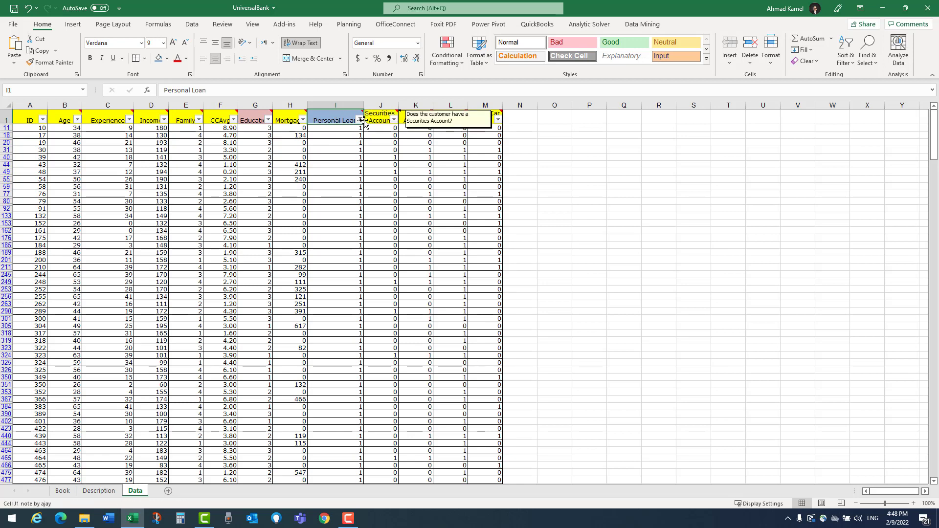
{"action": "left_click", "coordinate": [345, 143]}
{"action": "left_click", "coordinate": [359, 119]}
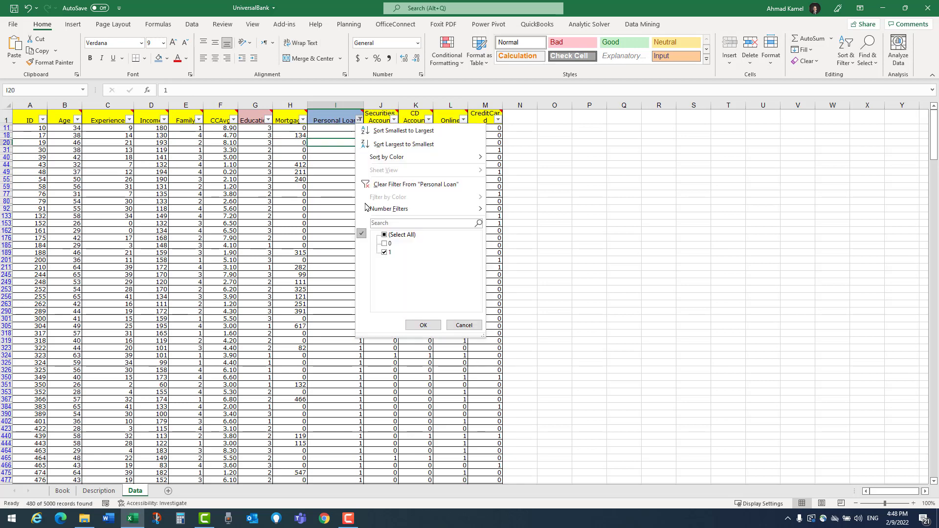
{"action": "left_click", "coordinate": [383, 234]}
{"action": "left_click", "coordinate": [423, 325]}
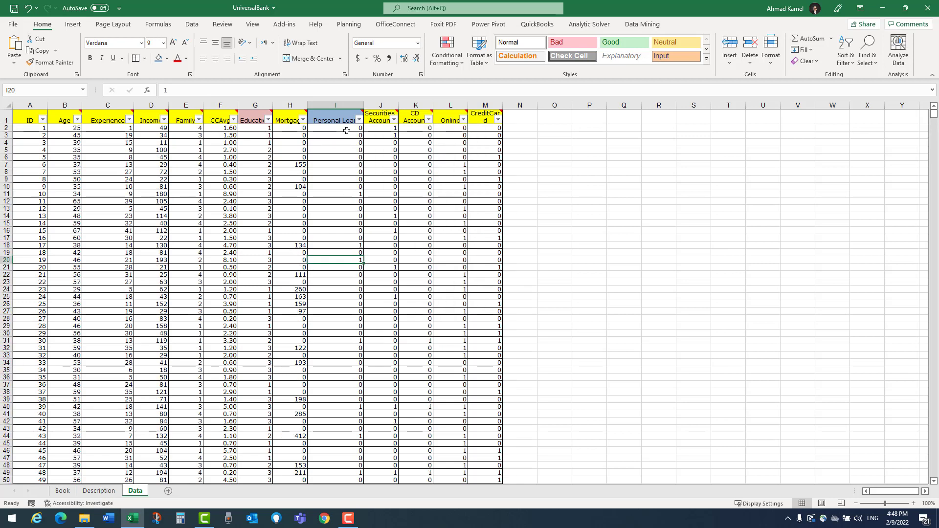
Examine the notes and filter values of the Securities Account, CD Account, Online and CreditCard columns without filtering
{"action": "left_click", "coordinate": [386, 118]}
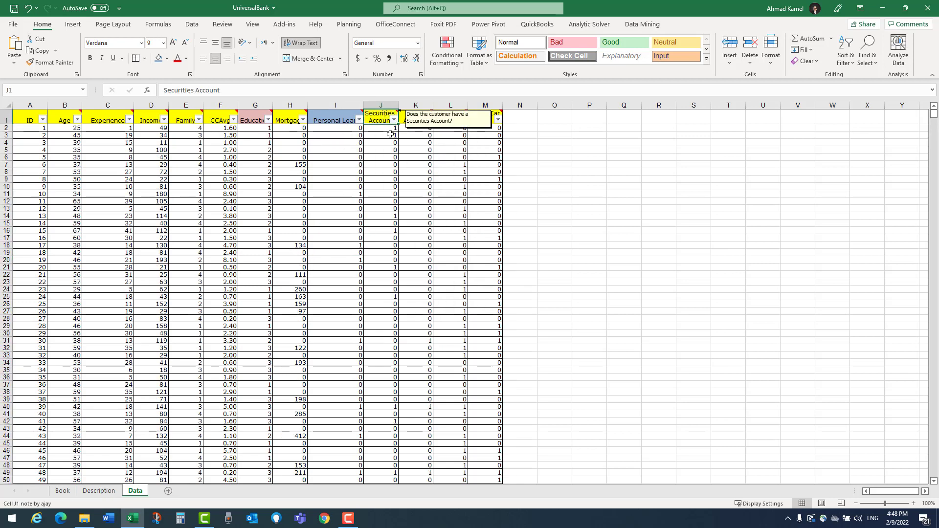
{"action": "left_click", "coordinate": [394, 120]}
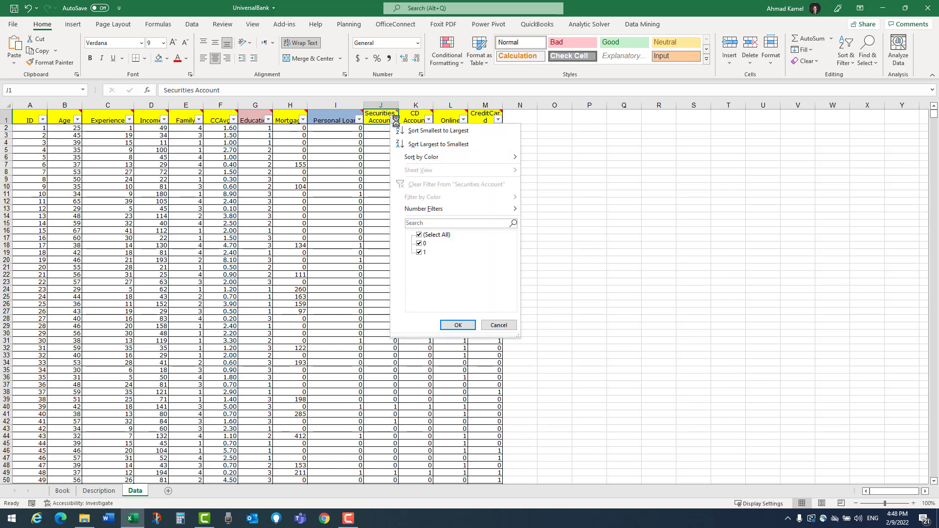
{"action": "left_click", "coordinate": [429, 120]}
{"action": "left_click", "coordinate": [428, 120]}
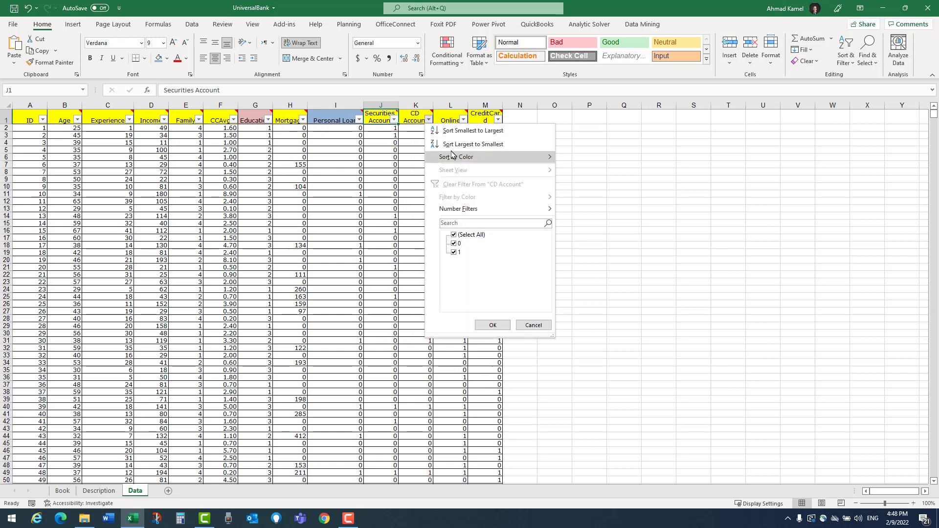
{"action": "left_click", "coordinate": [446, 114]}
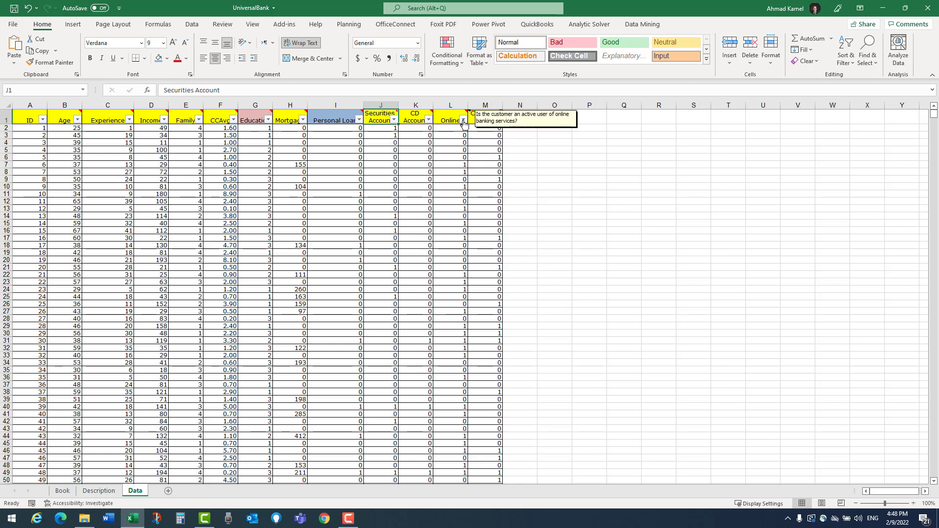
{"action": "left_click", "coordinate": [462, 119]}
{"action": "left_click", "coordinate": [463, 120]}
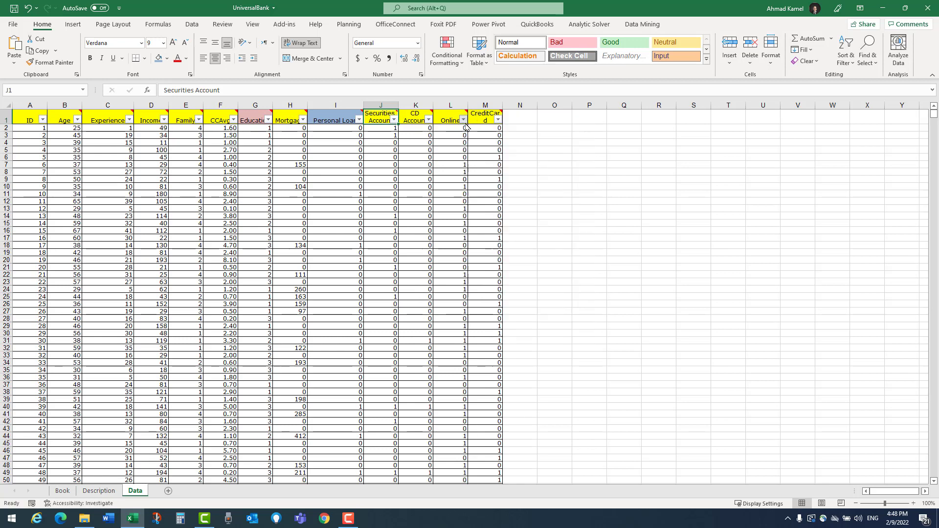
{"action": "left_click", "coordinate": [498, 120]}
{"action": "left_click", "coordinate": [451, 208]}
Start the Data Mining add-in's Create Dummies transformation for categorical data from the Education header, and dismiss the header-row message
{"action": "left_click", "coordinate": [261, 118]}
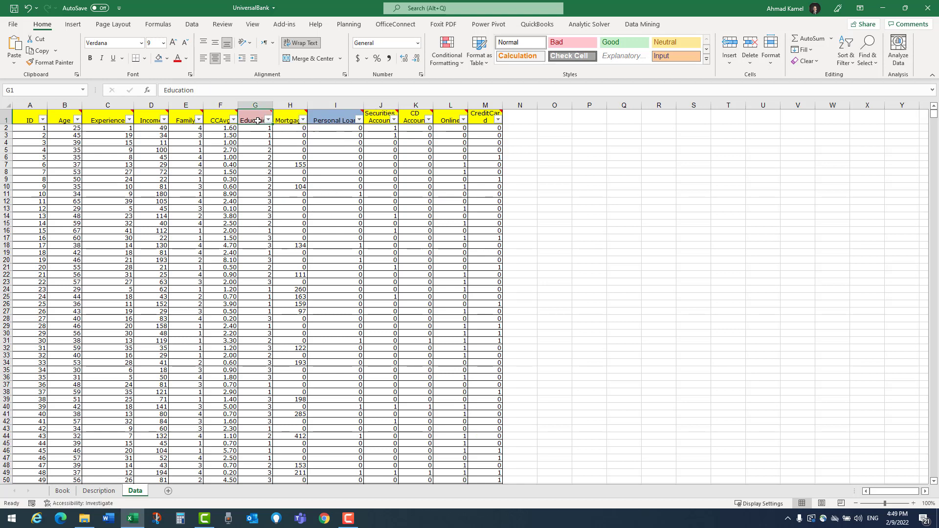
{"action": "mouse_move", "coordinate": [255, 121]}
{"action": "left_click", "coordinate": [642, 24]}
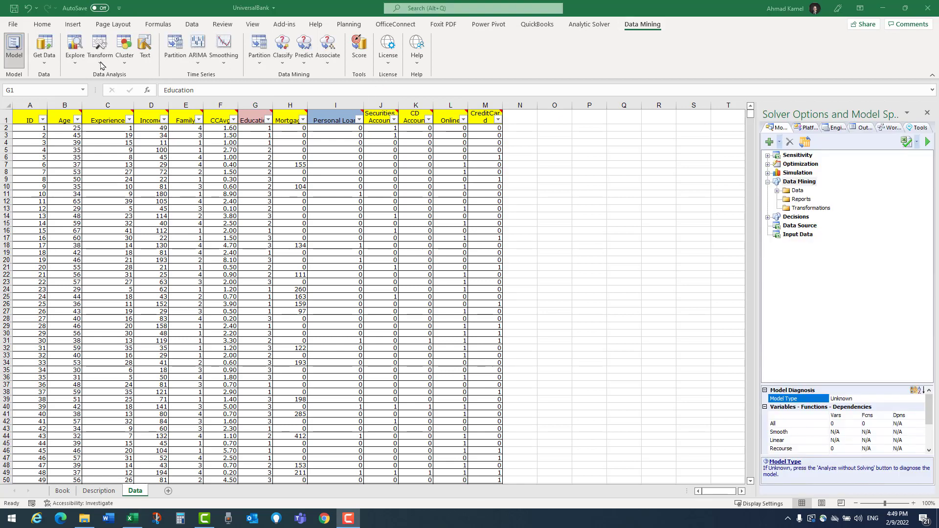
{"action": "left_click", "coordinate": [100, 64]}
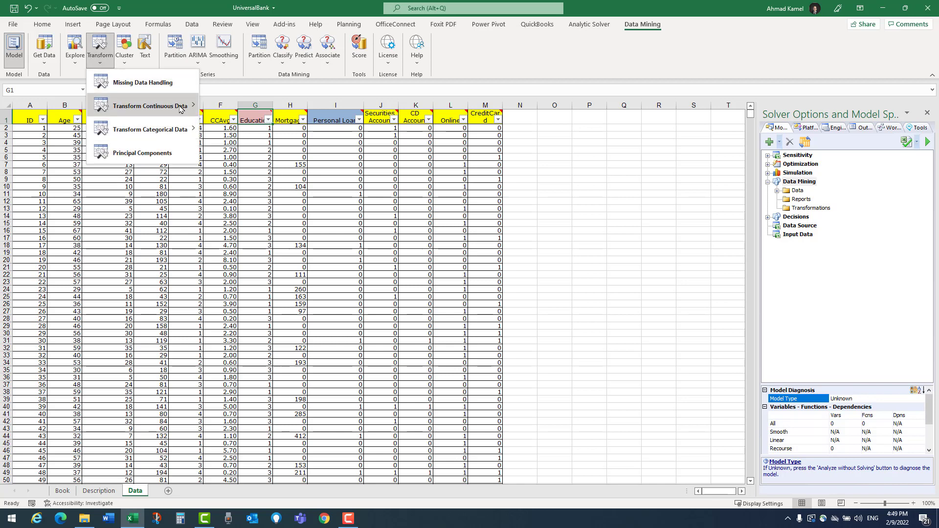
{"action": "mouse_move", "coordinate": [183, 131]}
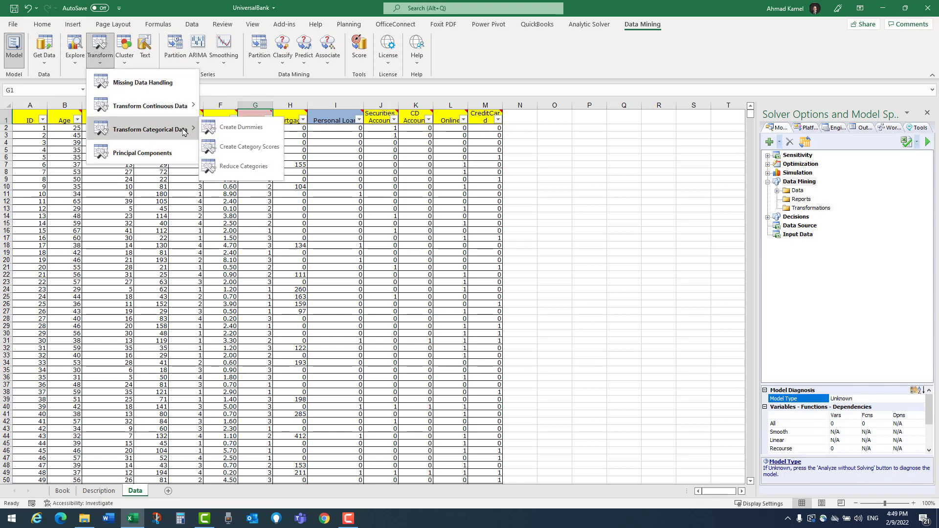
{"action": "left_click", "coordinate": [259, 130]}
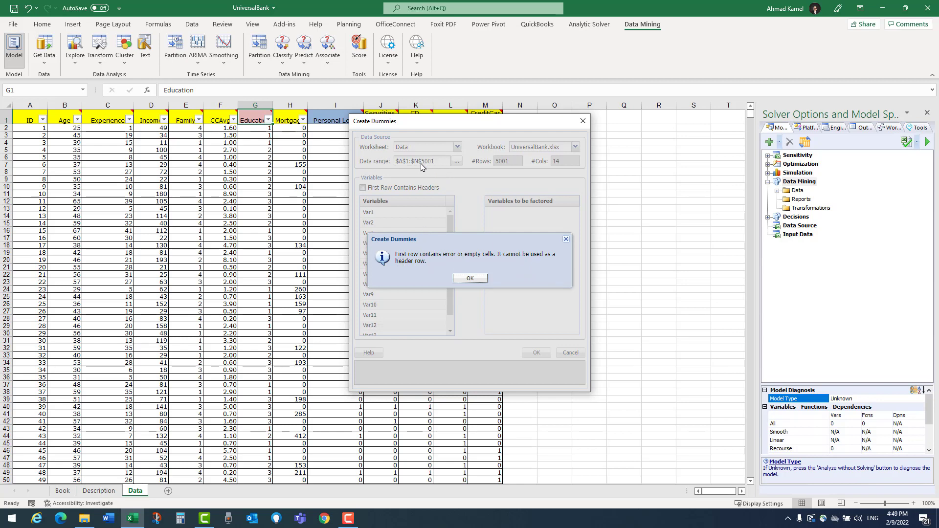
{"action": "left_click_drag", "start_coordinate": [450, 123], "coordinate": [455, 149]}
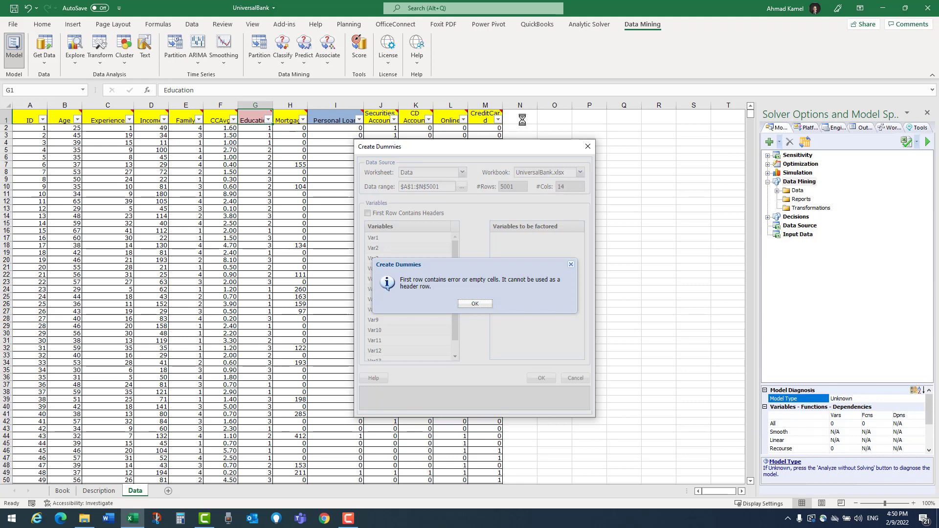
{"action": "left_click", "coordinate": [474, 304]}
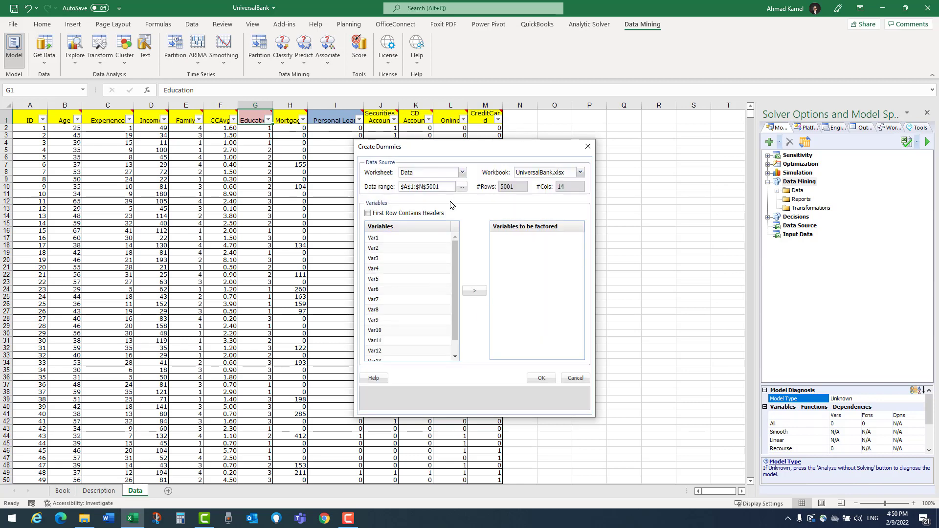
Set the data range for the dummy creation to $A$1:$M$5001 on the Data worksheet
{"action": "left_click", "coordinate": [461, 188]}
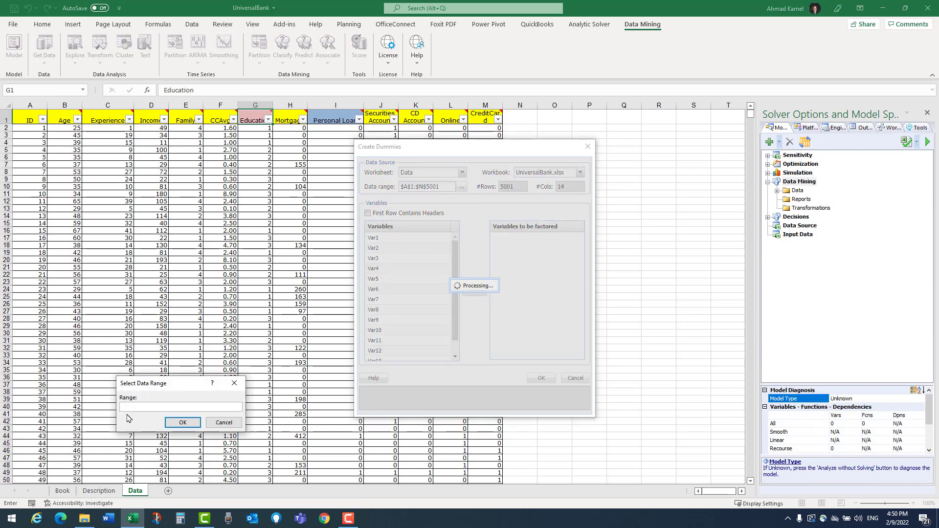
{"action": "left_click", "coordinate": [26, 120]}
{"action": "key", "text": "ctrl+shift+Down"}
{"action": "key", "text": "ctrl+shift+Right"}
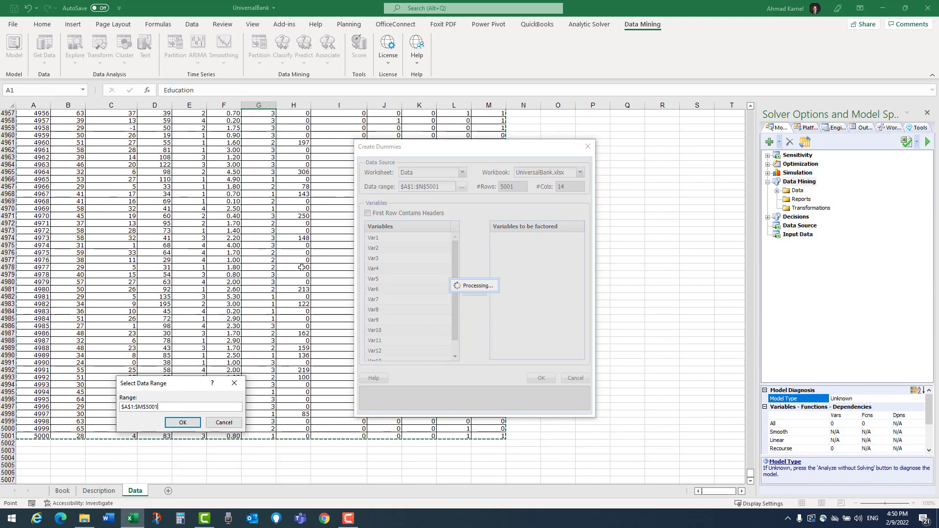
{"action": "scroll", "coordinate": [352, 419], "scroll_direction": "up", "scroll_amount": 1}
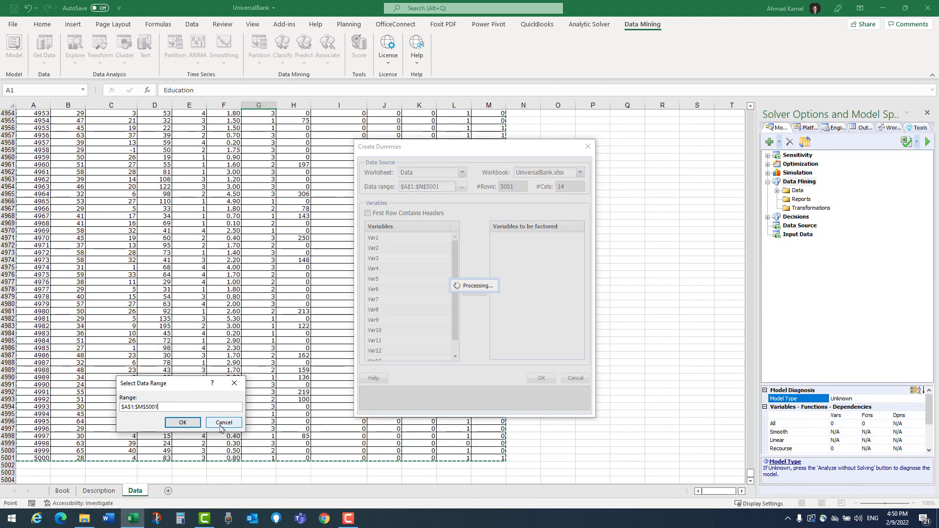
{"action": "left_click_drag", "start_coordinate": [484, 459], "coordinate": [35, 92]}
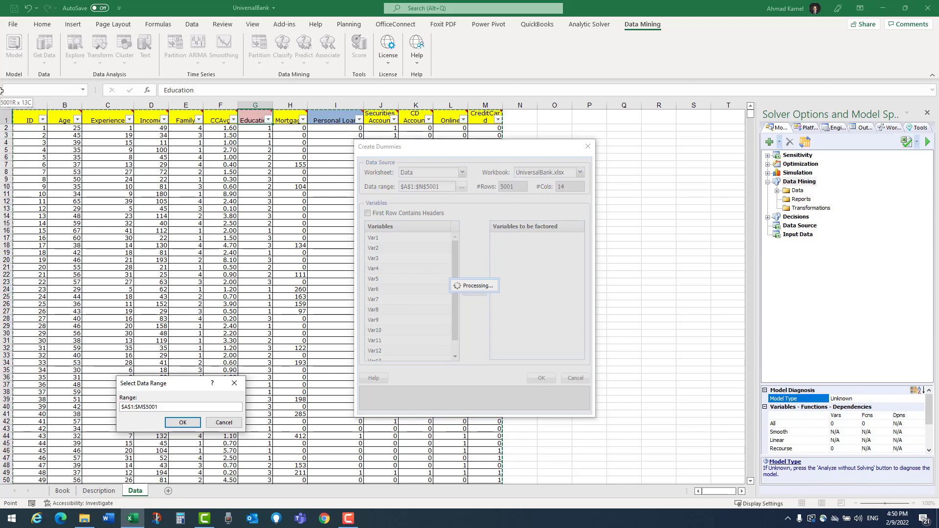
{"action": "left_click", "coordinate": [182, 422]}
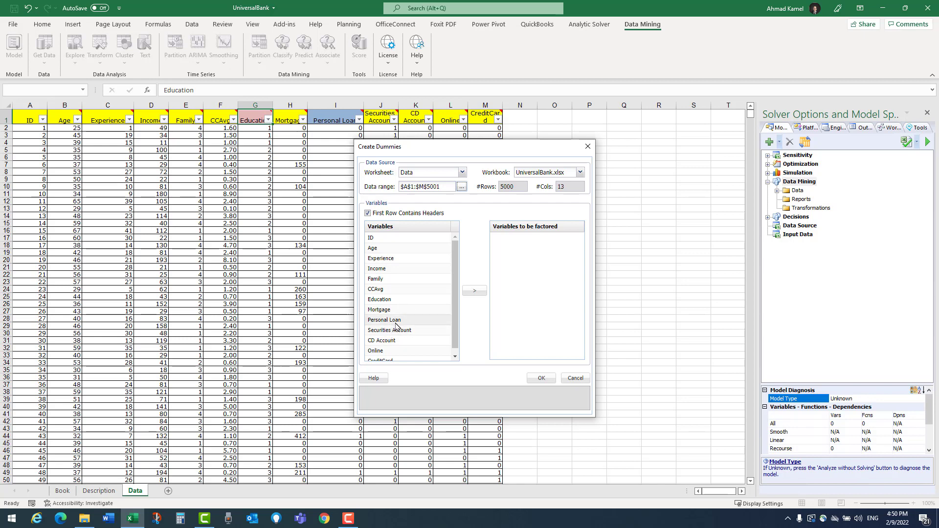
Choose Education as the variable to be factored and generate its dummy variables
{"action": "left_click", "coordinate": [383, 300]}
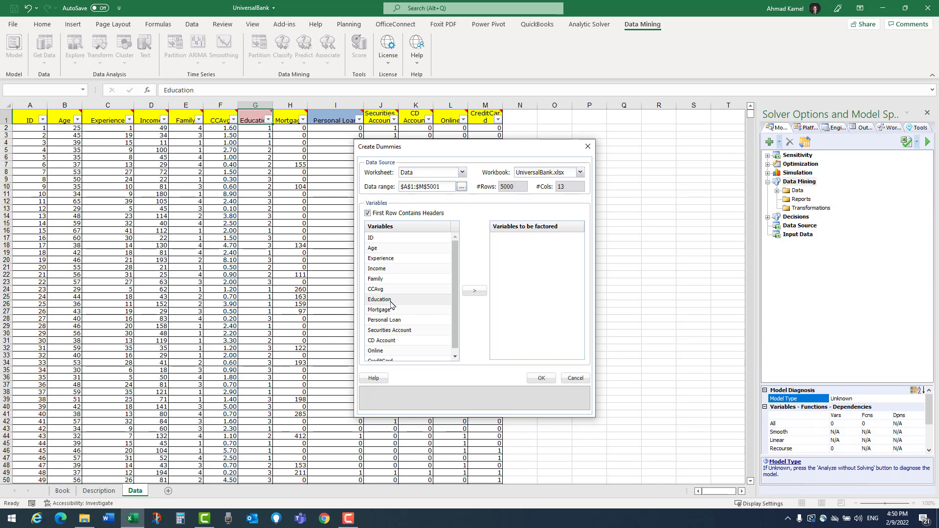
{"action": "left_click", "coordinate": [475, 290]}
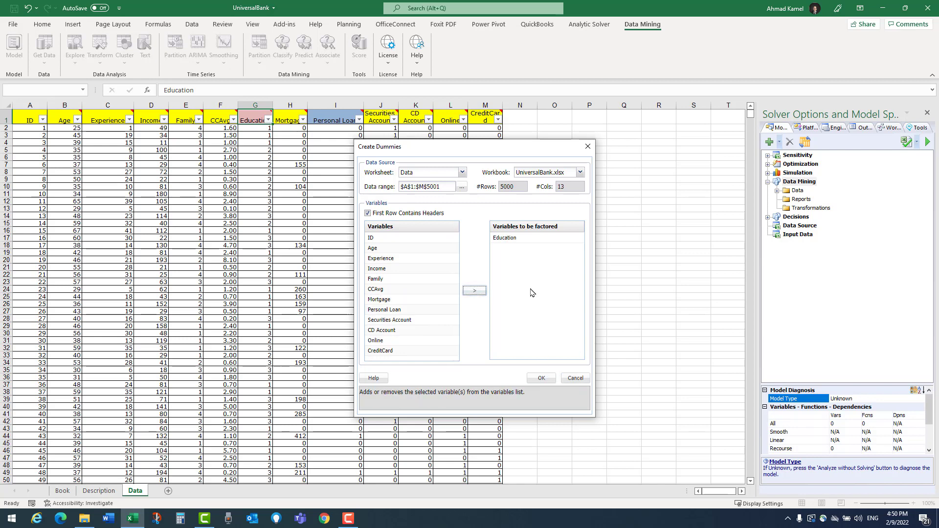
{"action": "left_click", "coordinate": [541, 378]}
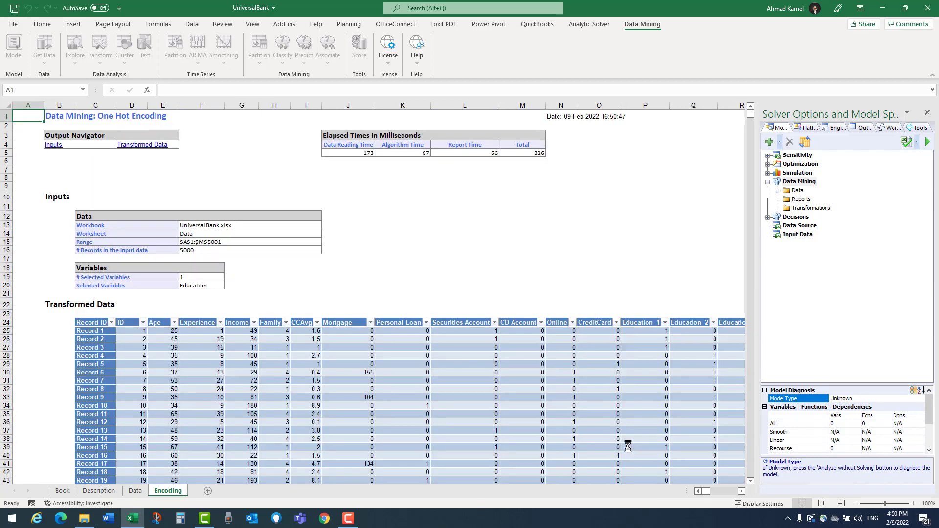
Compare the transformed data on the Encoding sheet with the original columns on the Data sheet
{"action": "scroll", "coordinate": [249, 415], "scroll_direction": "down", "scroll_amount": 1}
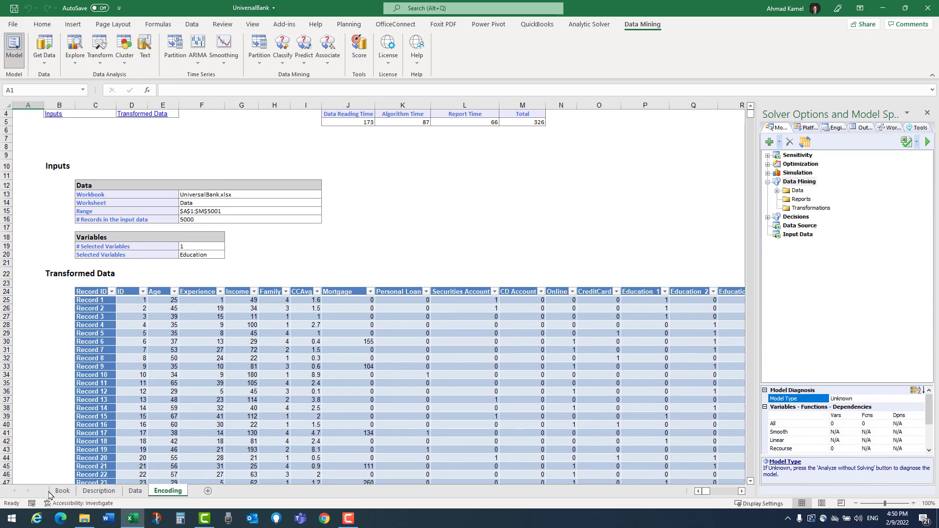
{"action": "left_click", "coordinate": [134, 491]}
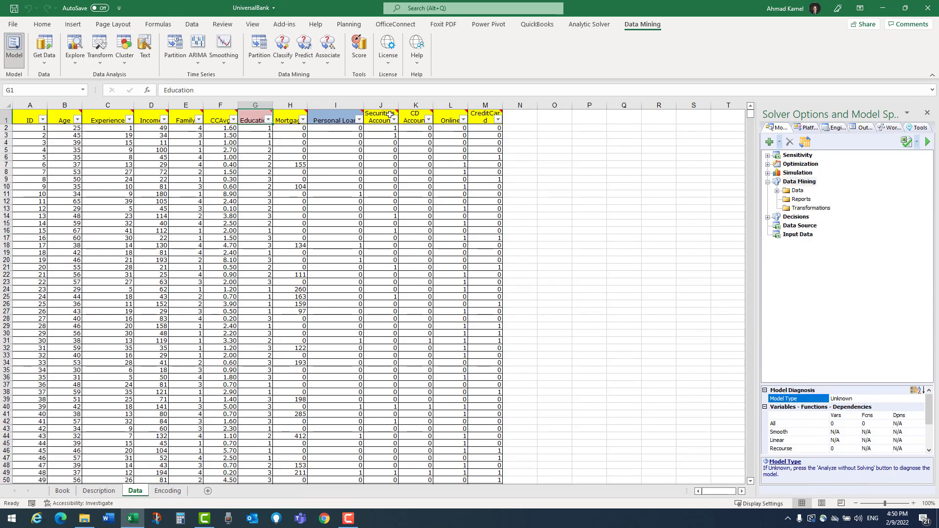
{"action": "left_click_drag", "start_coordinate": [485, 104], "coordinate": [26, 106]}
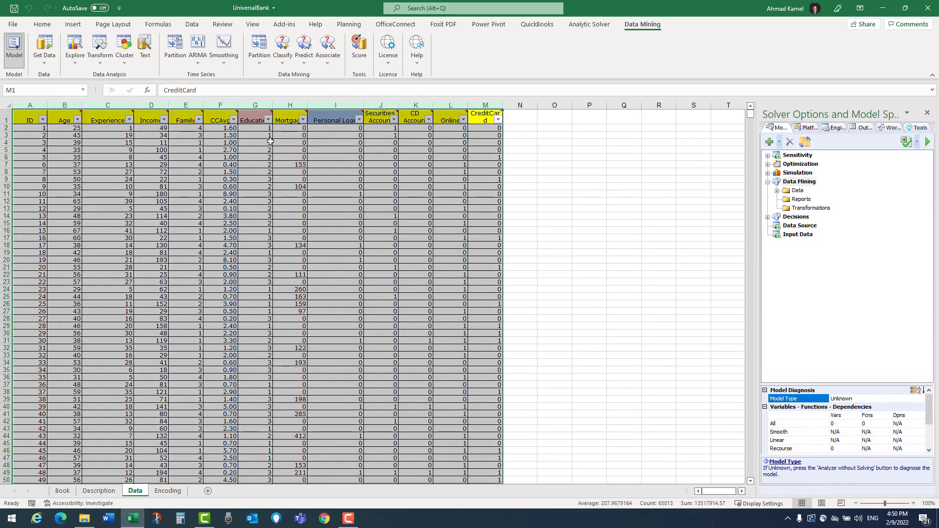
{"action": "left_click", "coordinate": [255, 164]}
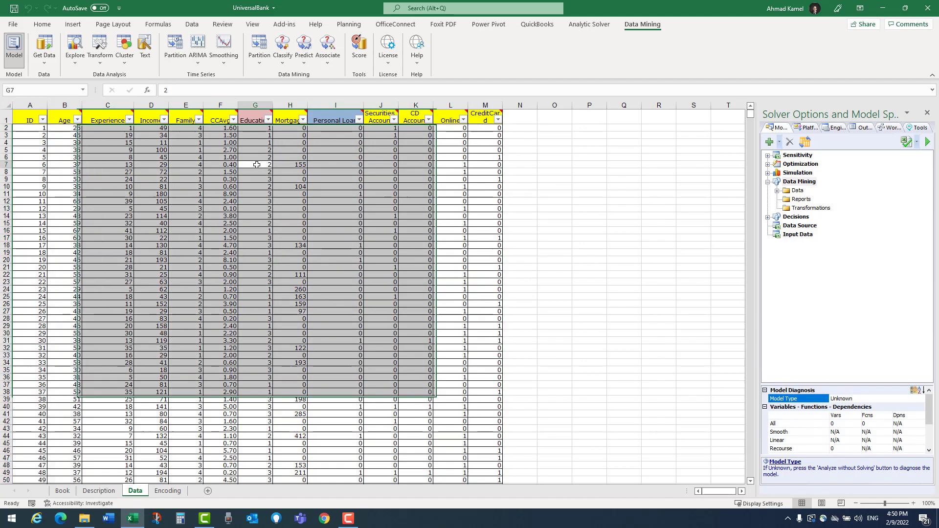
{"action": "left_click", "coordinate": [170, 493]}
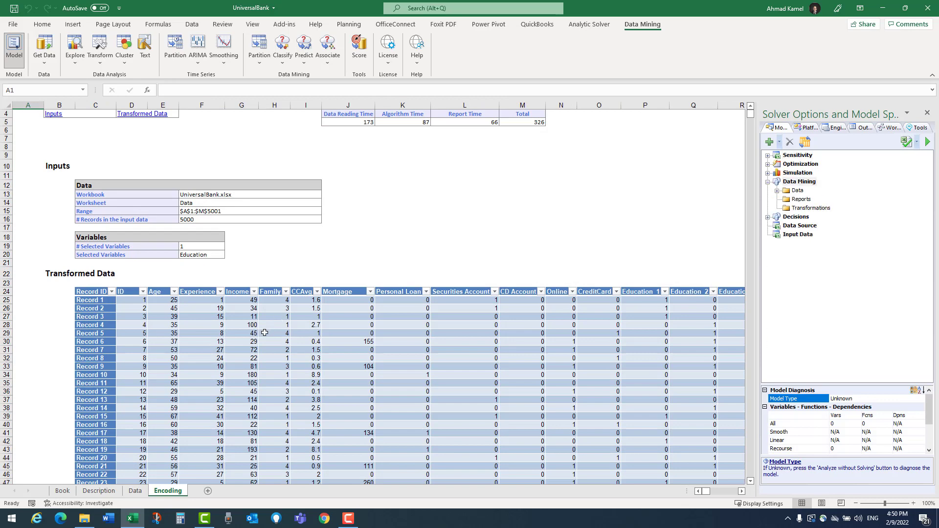
{"action": "scroll", "coordinate": [352, 303], "scroll_direction": "down", "scroll_amount": 2}
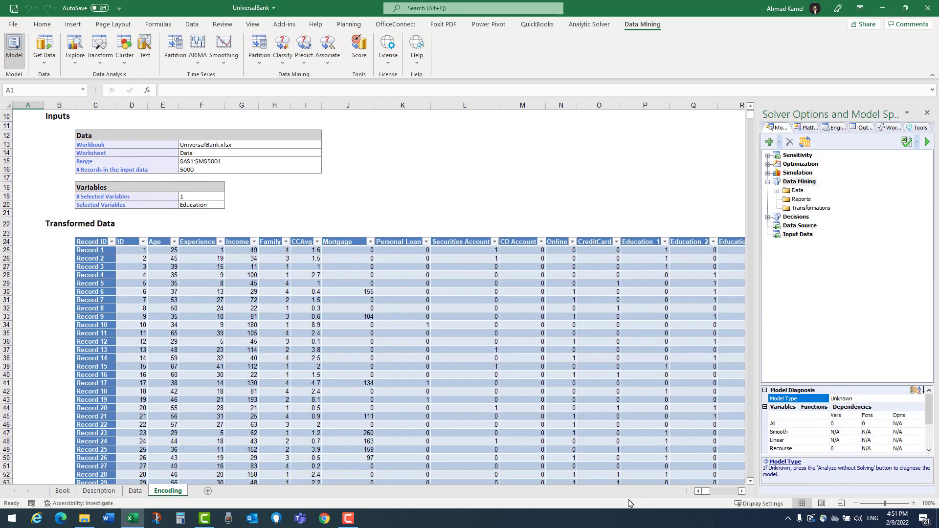
{"action": "left_click", "coordinate": [741, 491]}
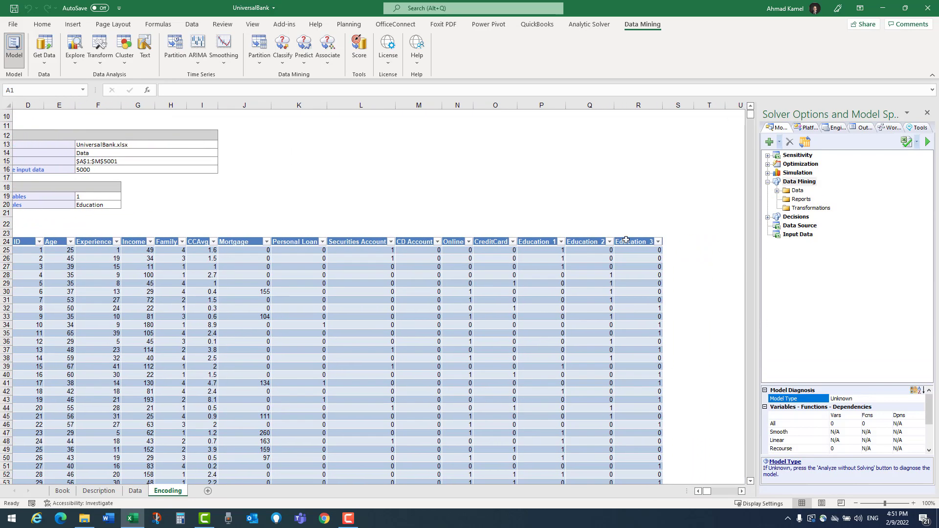
Examine the Education_1, Education_2 and Education_3 dummy columns against the original Education column on the Data sheet
{"action": "left_click", "coordinate": [642, 243]}
{"action": "left_click", "coordinate": [549, 238]}
{"action": "left_click", "coordinate": [586, 237]}
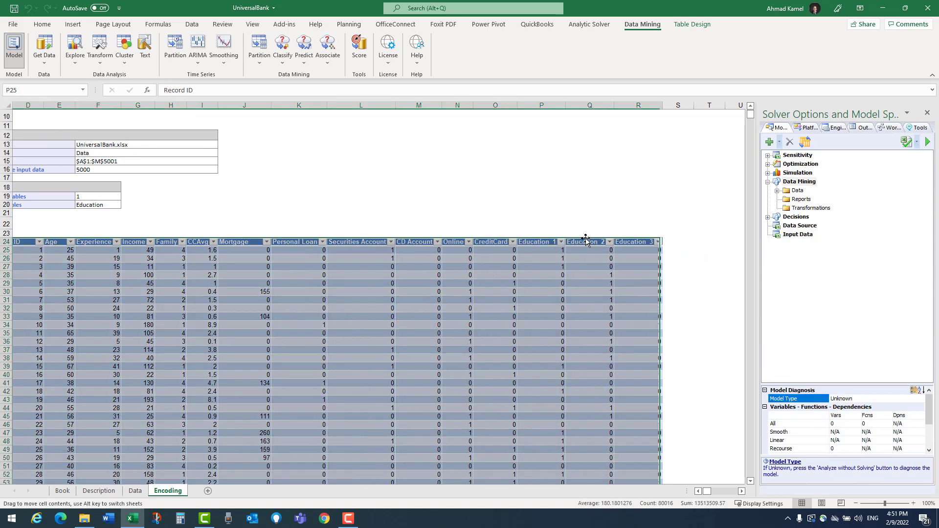
{"action": "left_click", "coordinate": [629, 242]}
{"action": "left_click", "coordinate": [553, 256]}
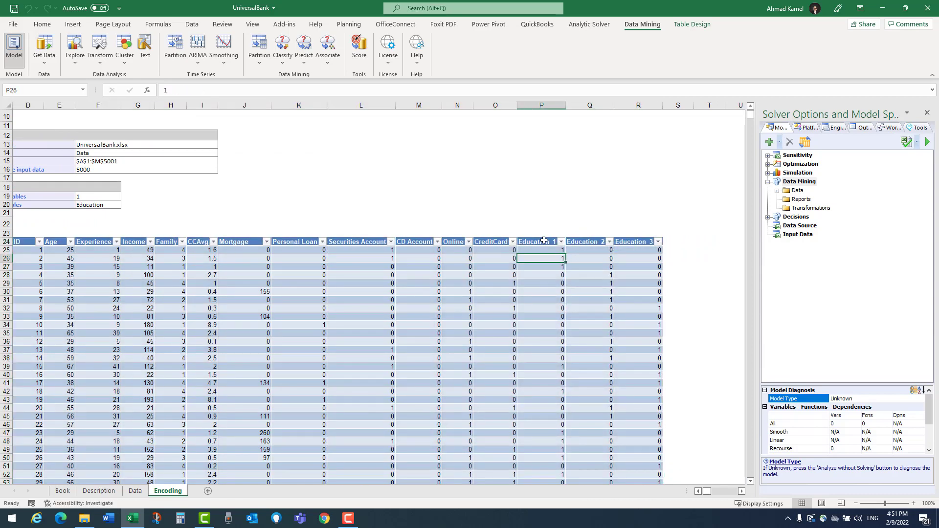
{"action": "left_click", "coordinate": [562, 243]}
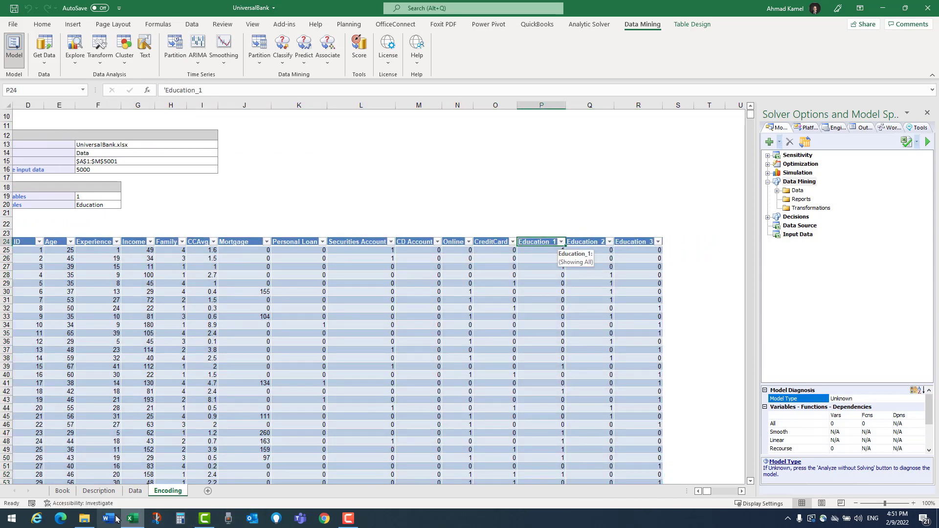
{"action": "left_click", "coordinate": [135, 490]}
{"action": "left_click", "coordinate": [253, 118]}
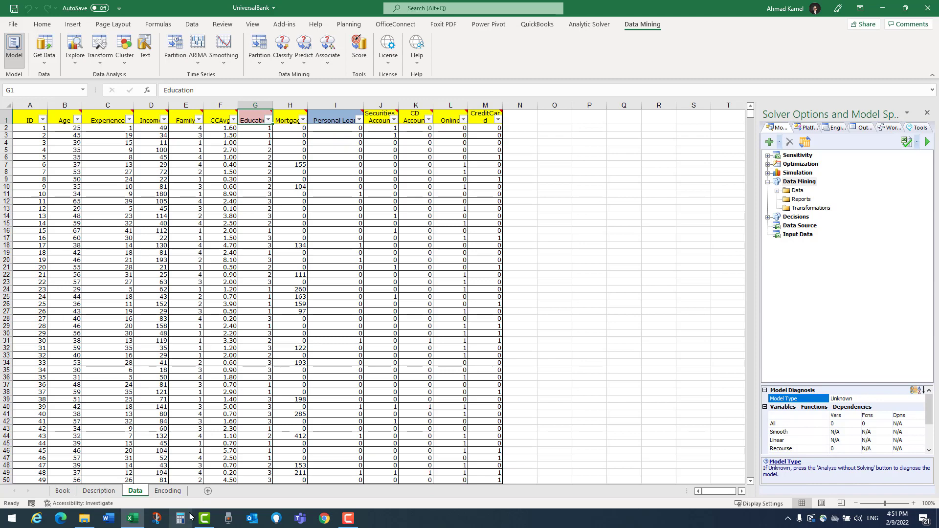
Filter the Education_2 column on the Encoding sheet to the value 1, and restore all records
{"action": "left_click", "coordinate": [168, 491]}
{"action": "left_click", "coordinate": [590, 243]}
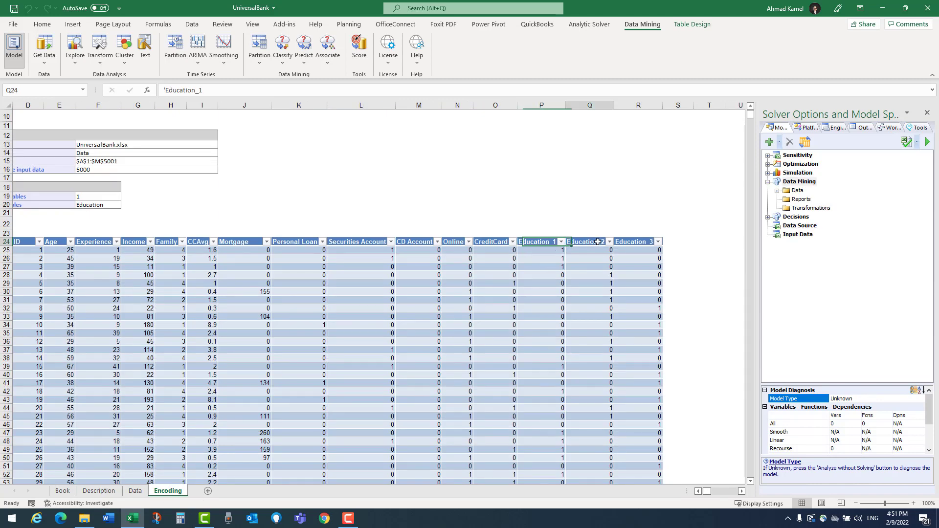
{"action": "left_click", "coordinate": [609, 242]}
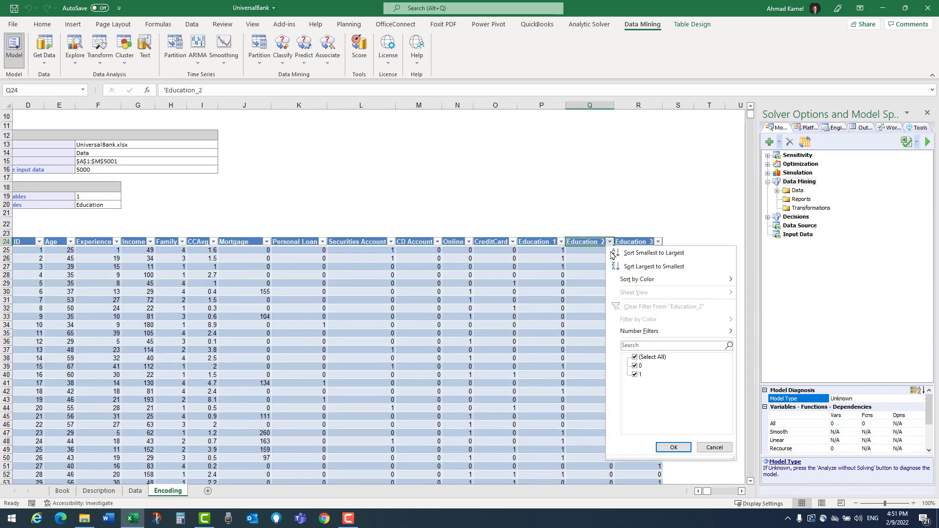
{"action": "left_click", "coordinate": [639, 367]}
{"action": "left_click", "coordinate": [673, 447]}
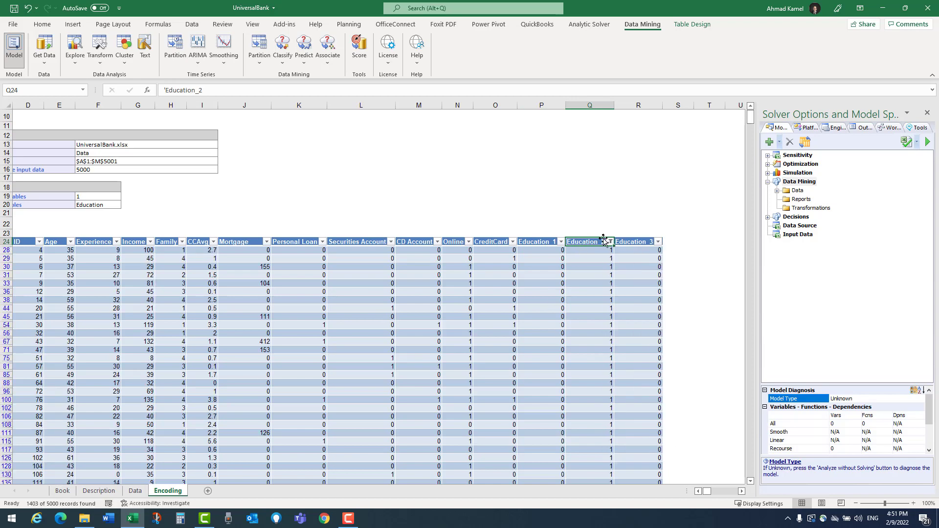
{"action": "left_click", "coordinate": [610, 241]}
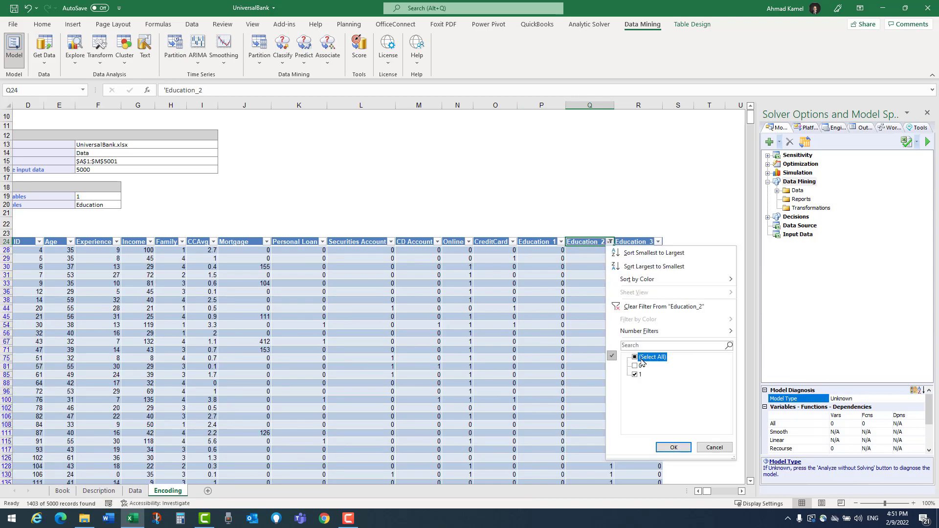
{"action": "left_click", "coordinate": [673, 447]}
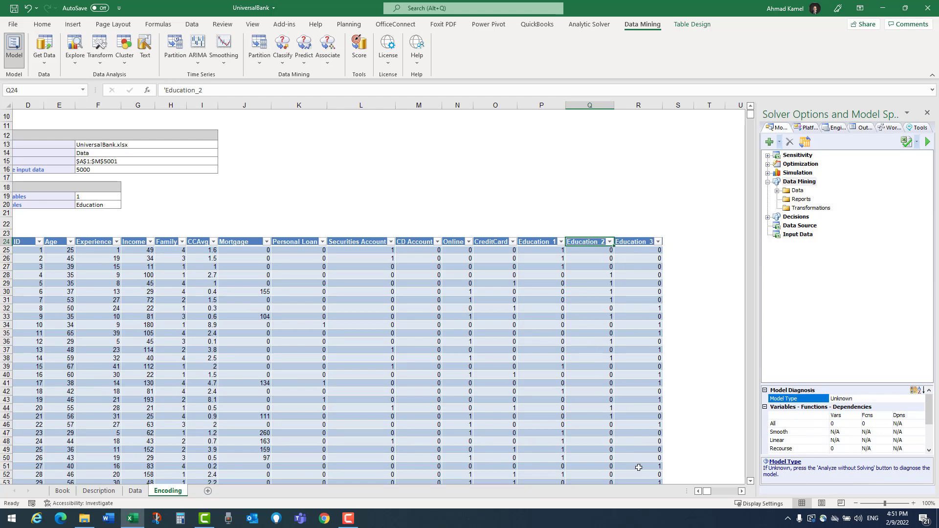
Create a standard partition of the Encoding data with all variables, random row selection and the automatic 60% training and 40% validation split
{"action": "scroll", "coordinate": [699, 492], "scroll_direction": "left", "scroll_amount": 3}
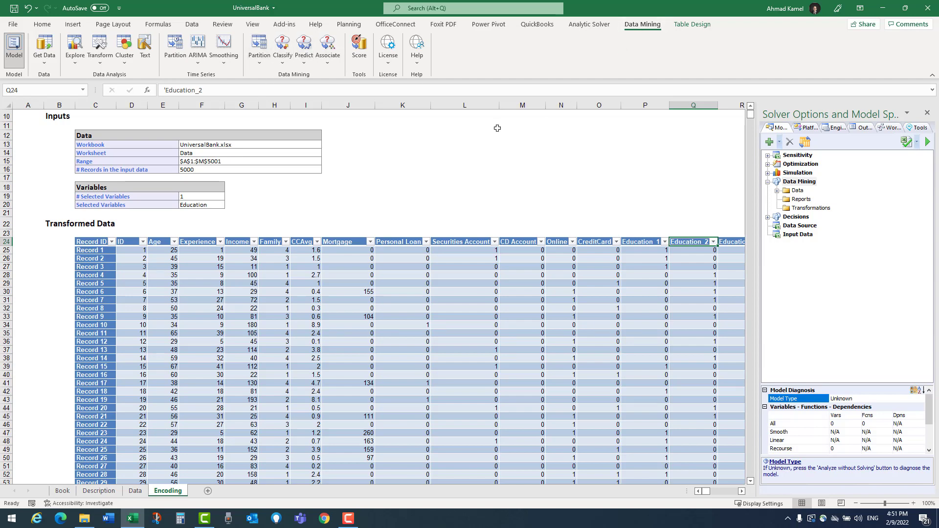
{"action": "left_click", "coordinate": [259, 61]}
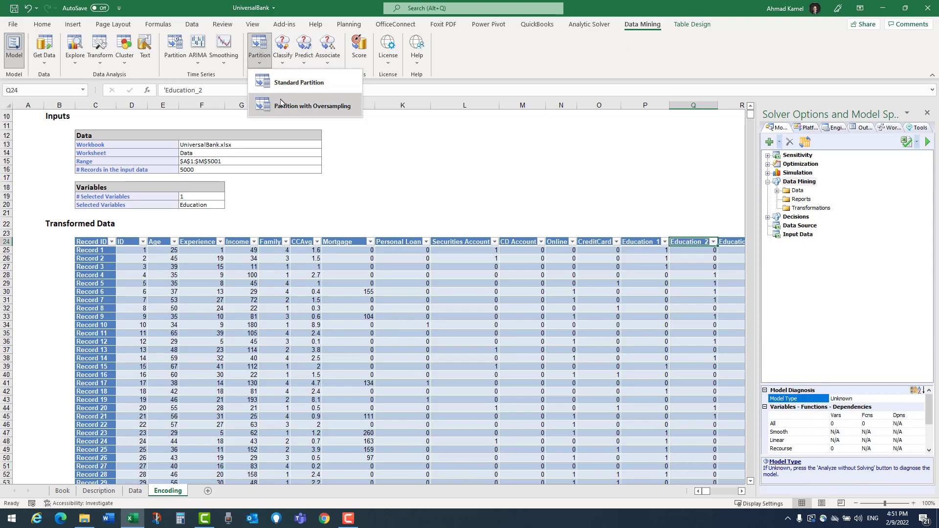
{"action": "left_click", "coordinate": [316, 84]}
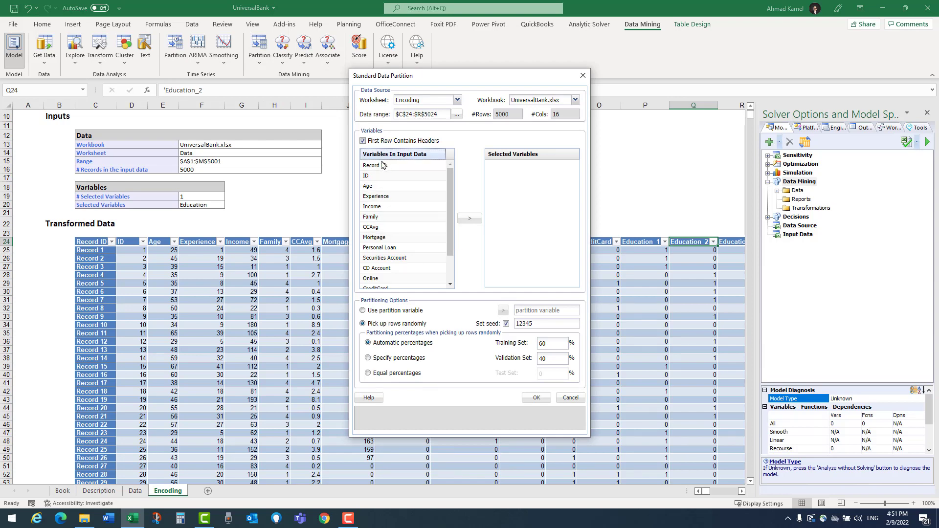
{"action": "scroll", "coordinate": [394, 230], "scroll_direction": "down", "scroll_amount": 2}
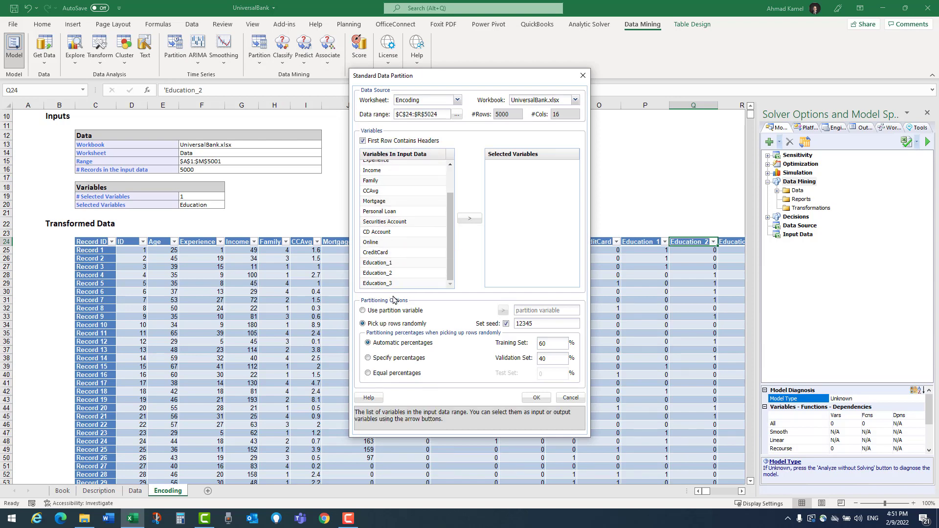
{"action": "left_click", "coordinate": [387, 283]}
{"action": "key", "text": "ctrl+a"}
{"action": "left_click", "coordinate": [470, 218]}
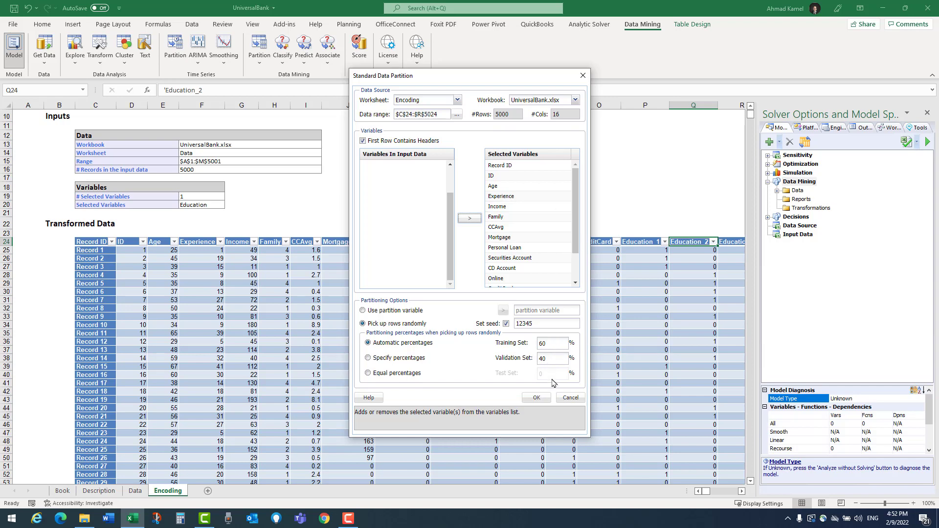
{"action": "left_click", "coordinate": [537, 398]}
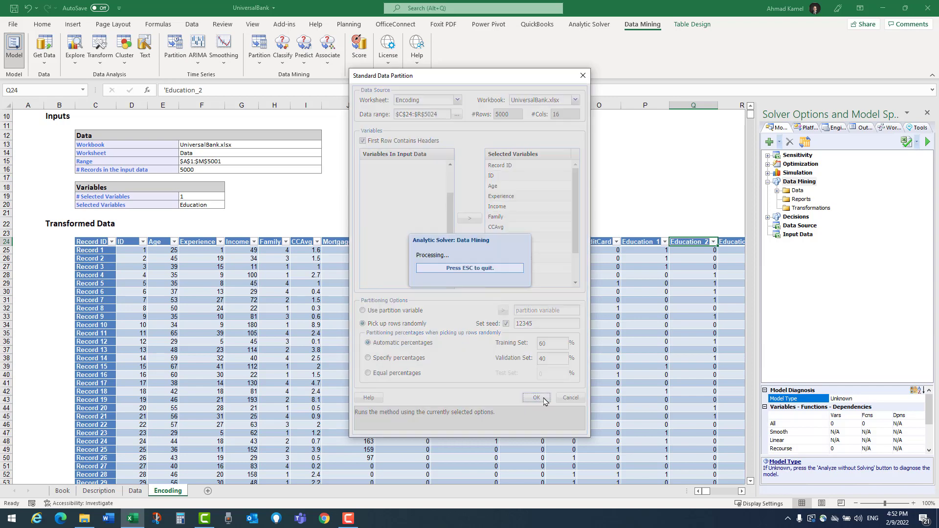
Examine the training and validation record counts and the partitioned data on the STDPartition sheet
{"action": "scroll", "coordinate": [161, 333], "scroll_direction": "down", "scroll_amount": 4}
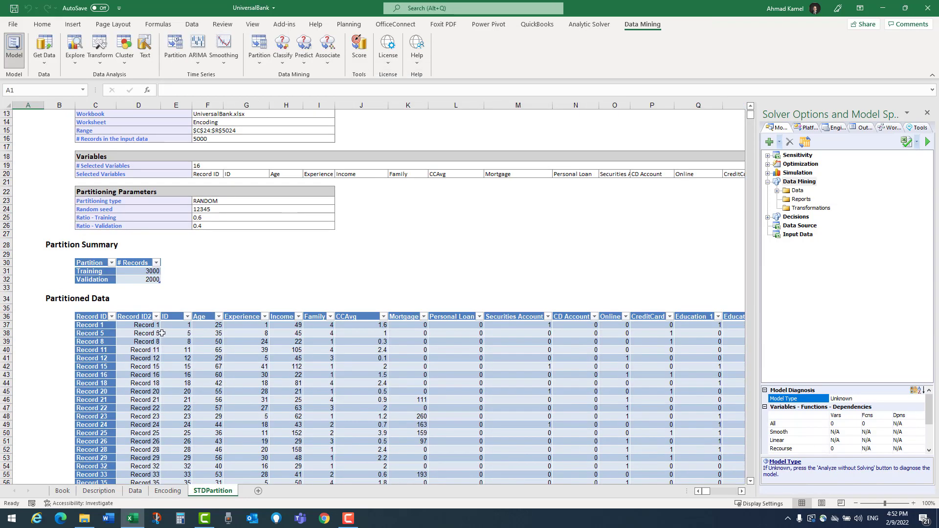
{"action": "left_click", "coordinate": [147, 271]}
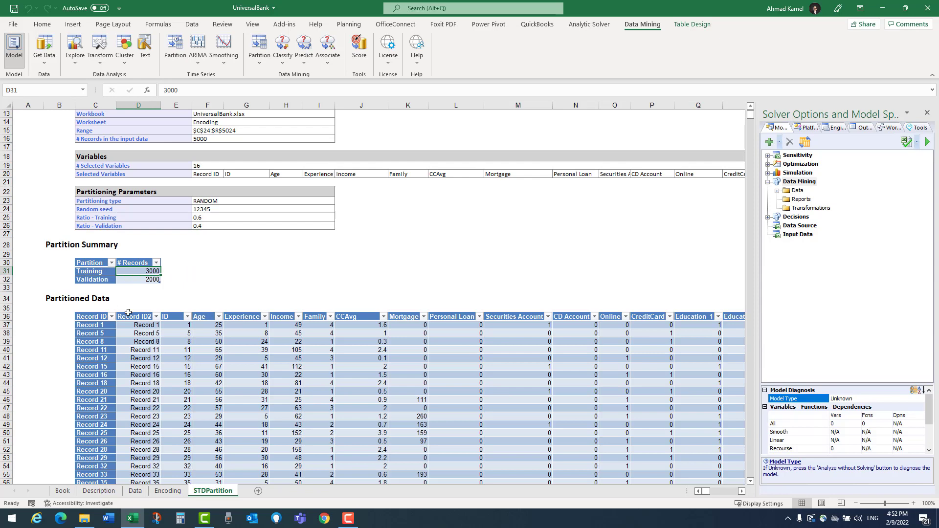
{"action": "left_click", "coordinate": [152, 282]}
{"action": "scroll", "coordinate": [241, 378], "scroll_direction": "down", "scroll_amount": 2}
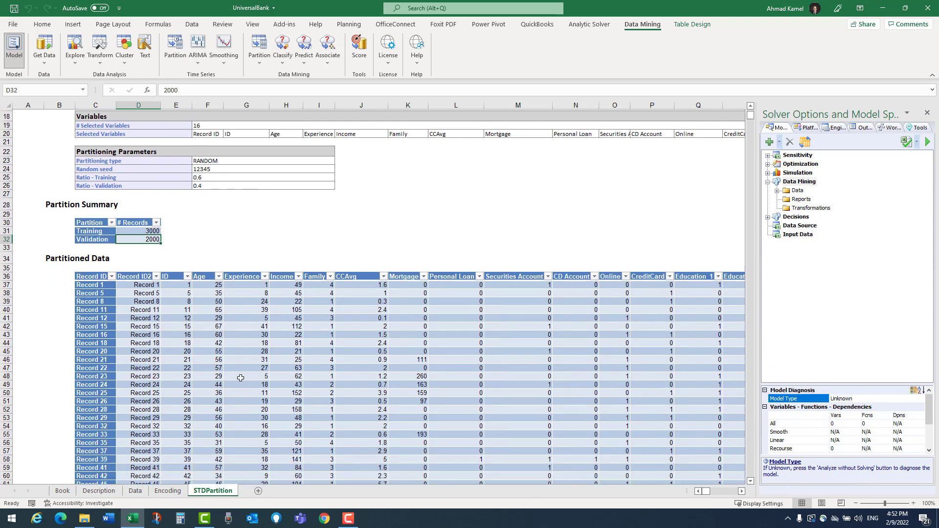
Start a logistic regression on the STDPartition data with Personal Loan as the output variable and 1 as the success class
{"action": "left_click", "coordinate": [132, 297]}
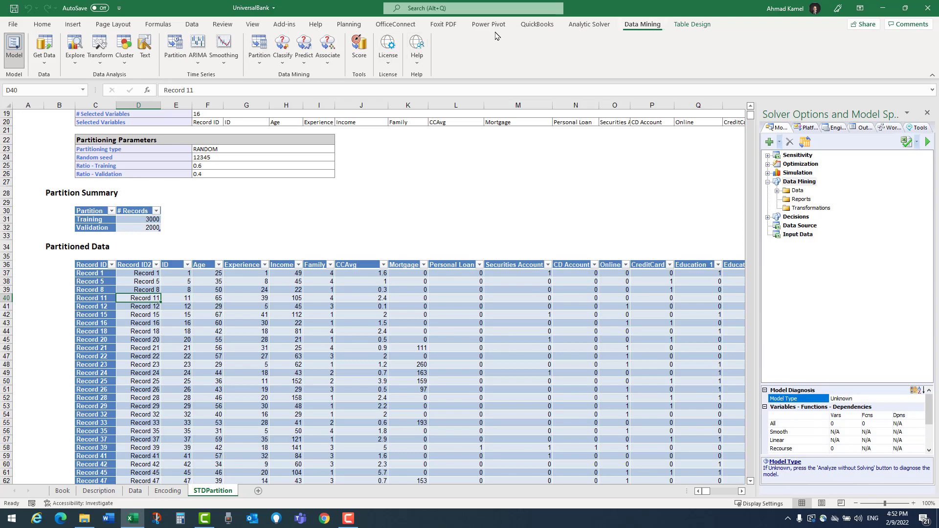
{"action": "left_click", "coordinate": [284, 67]}
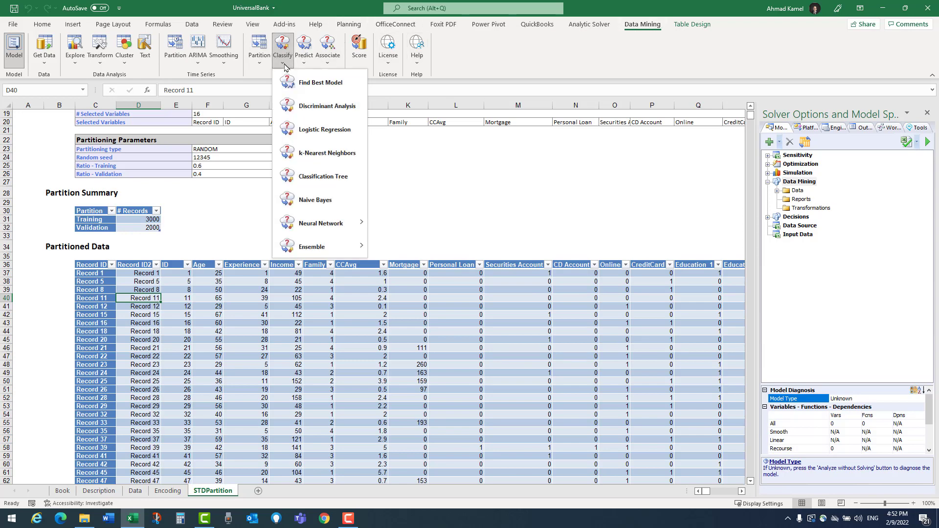
{"action": "left_click", "coordinate": [330, 134]}
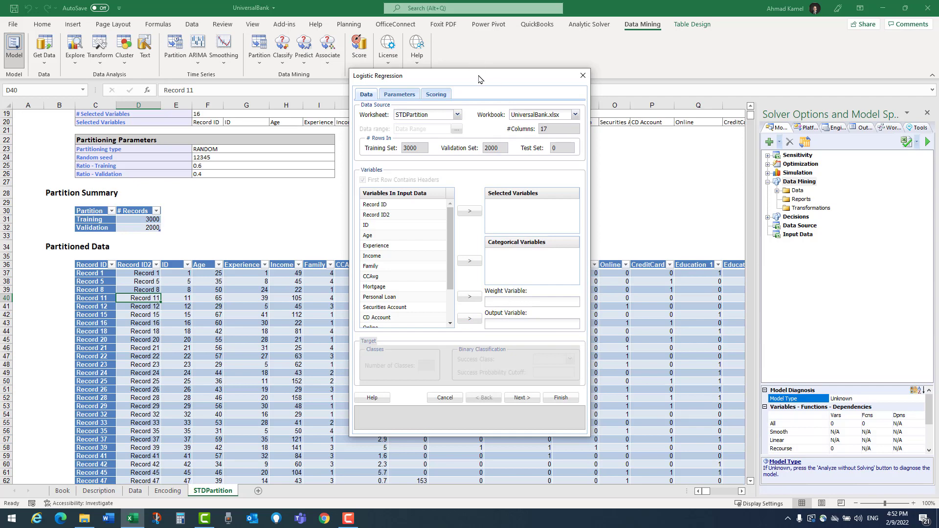
{"action": "left_click_drag", "start_coordinate": [481, 78], "coordinate": [803, 53]}
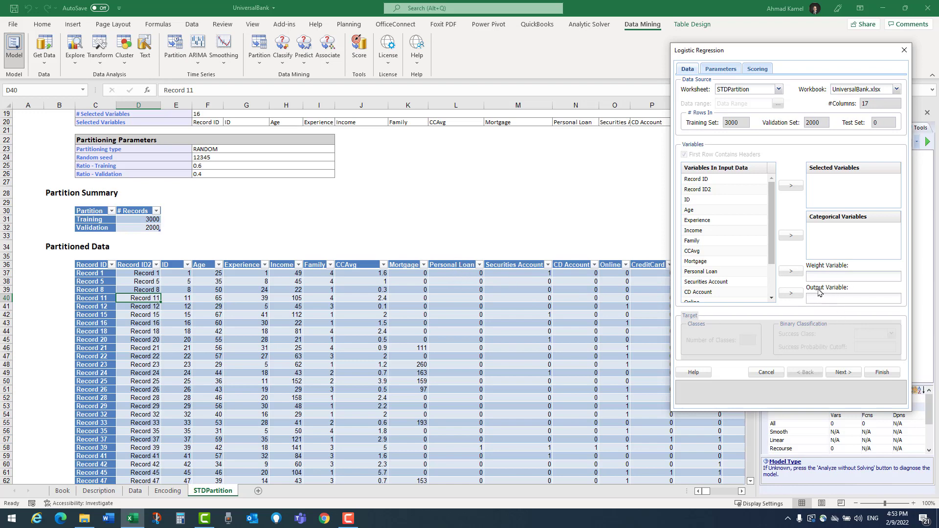
{"action": "left_click", "coordinate": [715, 272]}
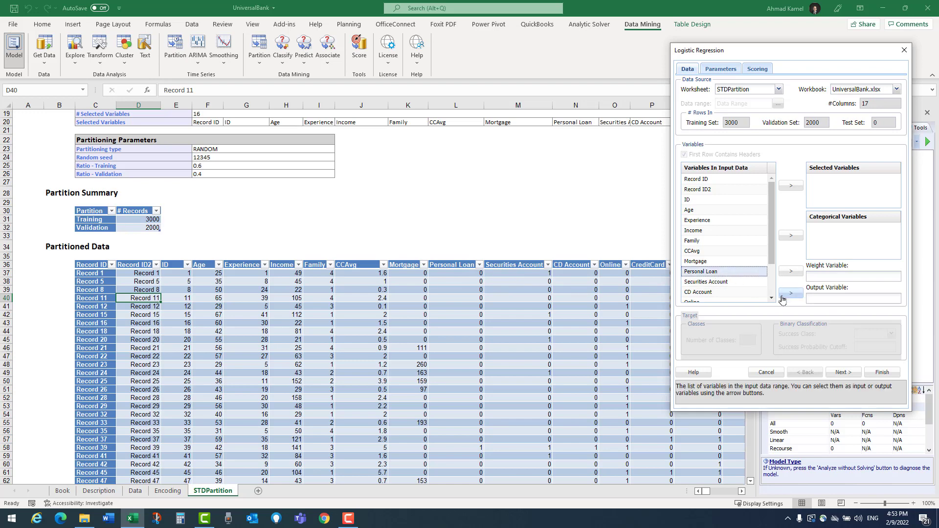
{"action": "left_click", "coordinate": [791, 294]}
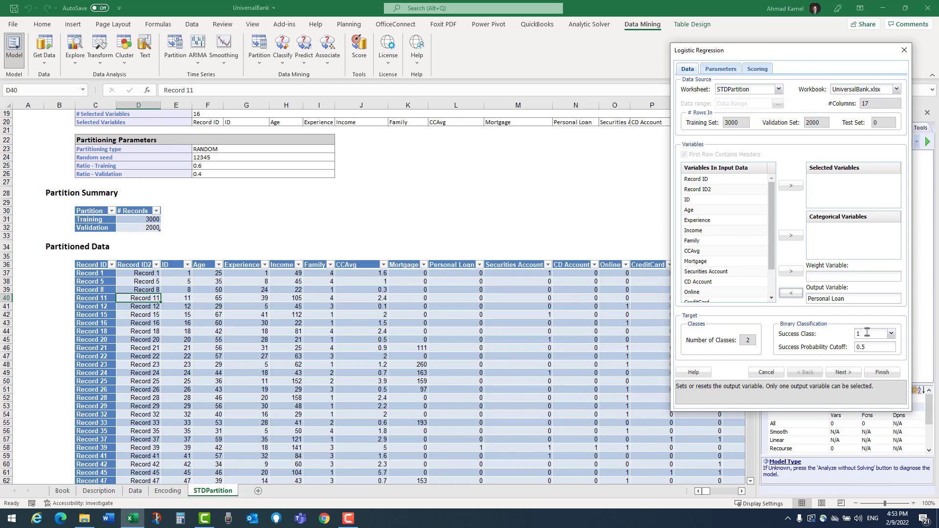
{"action": "left_click", "coordinate": [891, 336]}
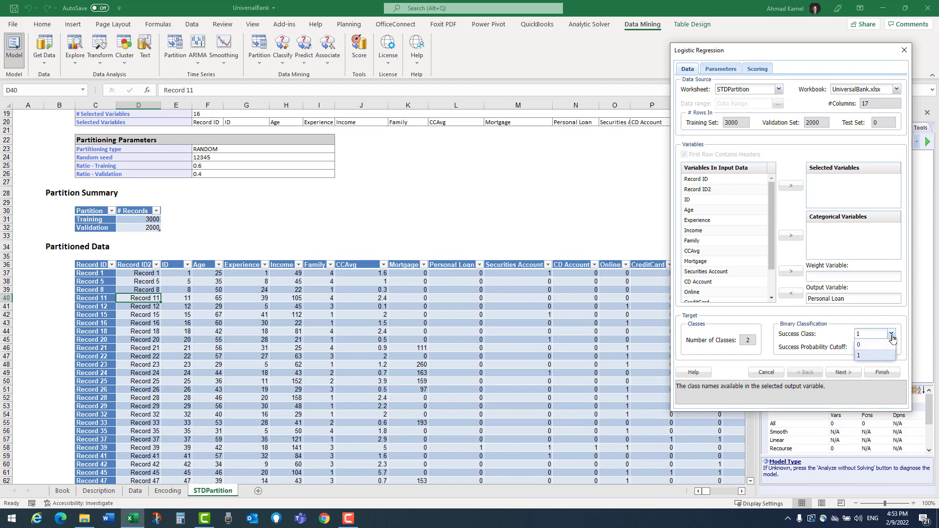
{"action": "left_click", "coordinate": [891, 337]}
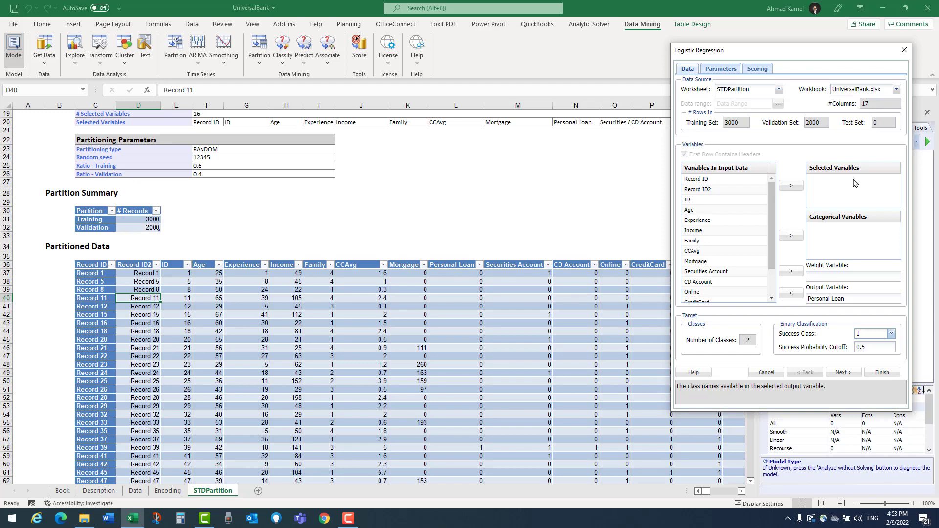
Add Age, Experience, Income, Family, CCAvg and Mortgage to the selected variables of the logistic regression
{"action": "left_click", "coordinate": [723, 180]}
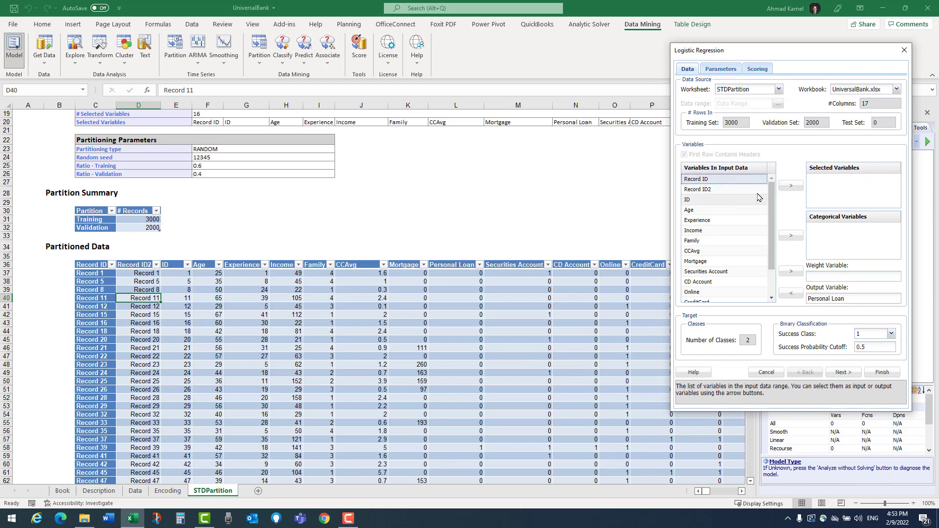
{"action": "left_click", "coordinate": [703, 191]}
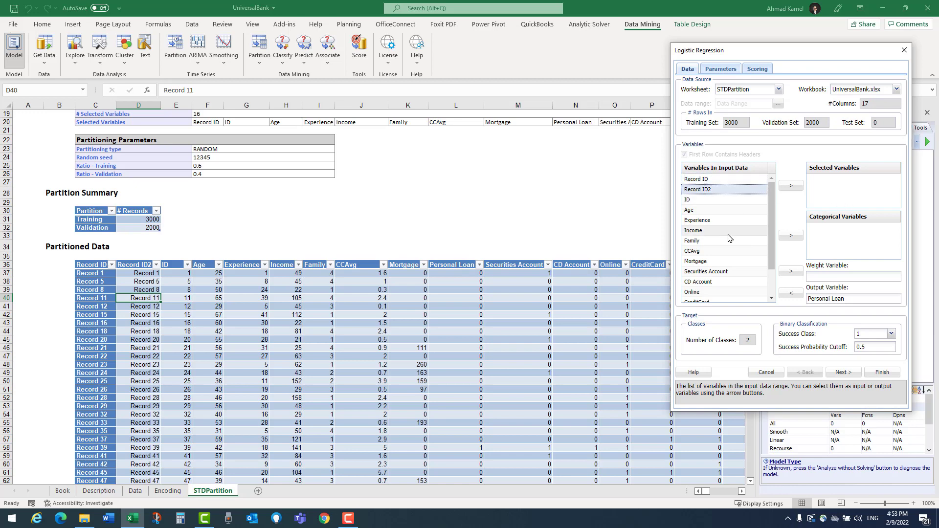
{"action": "left_click", "coordinate": [704, 200]}
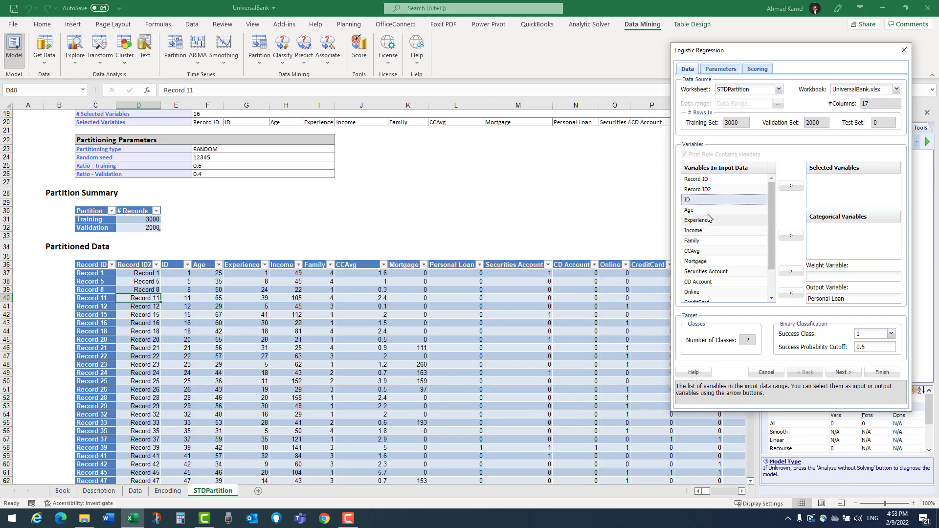
{"action": "left_click", "coordinate": [700, 210]}
{"action": "left_click", "coordinate": [790, 187]}
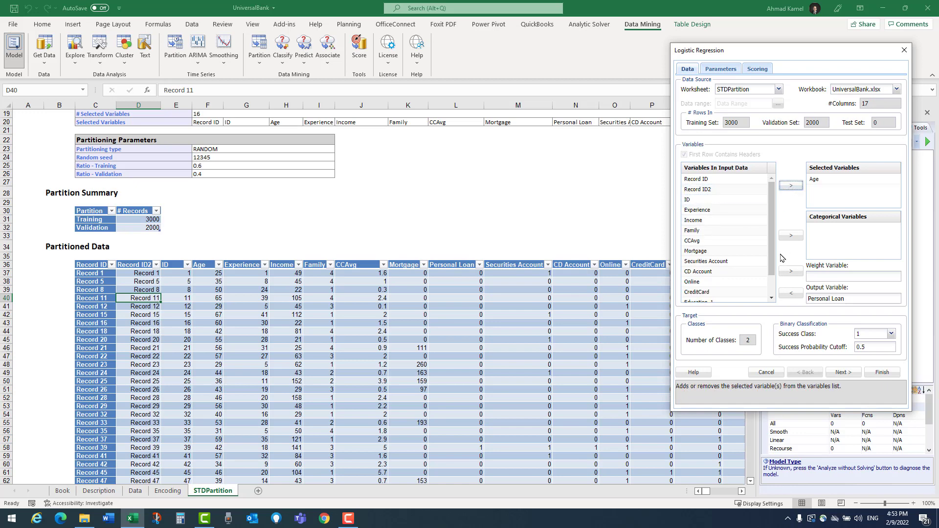
{"action": "left_click", "coordinate": [790, 186]}
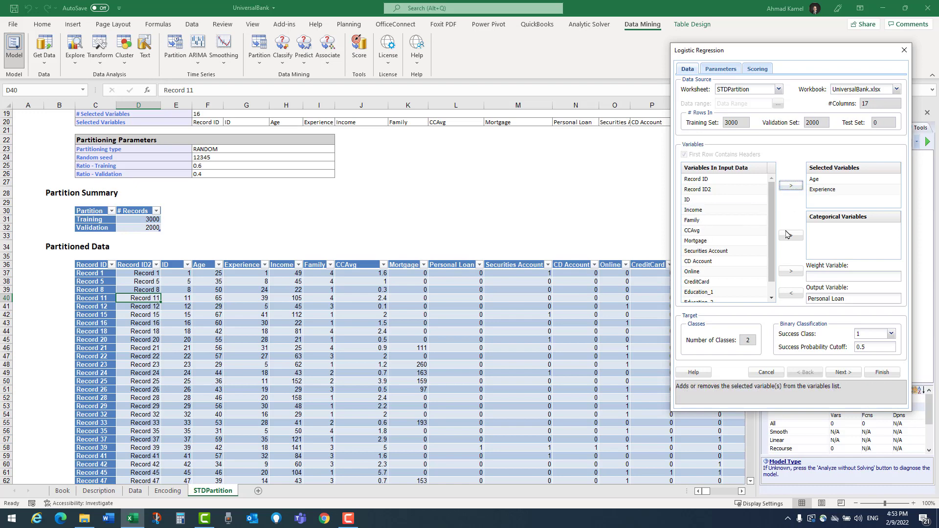
{"action": "left_click", "coordinate": [790, 186]}
{"action": "left_click", "coordinate": [791, 186]}
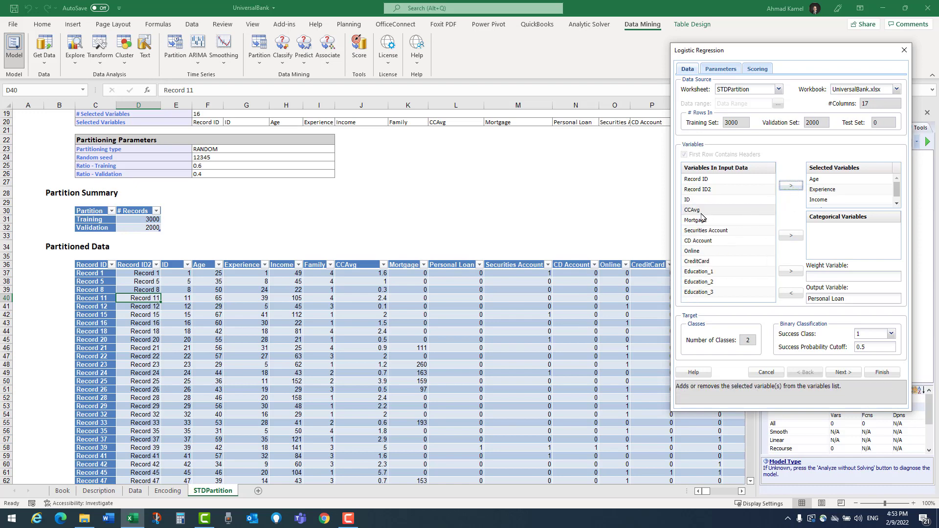
{"action": "left_click", "coordinate": [791, 186]}
{"action": "left_click", "coordinate": [714, 213]}
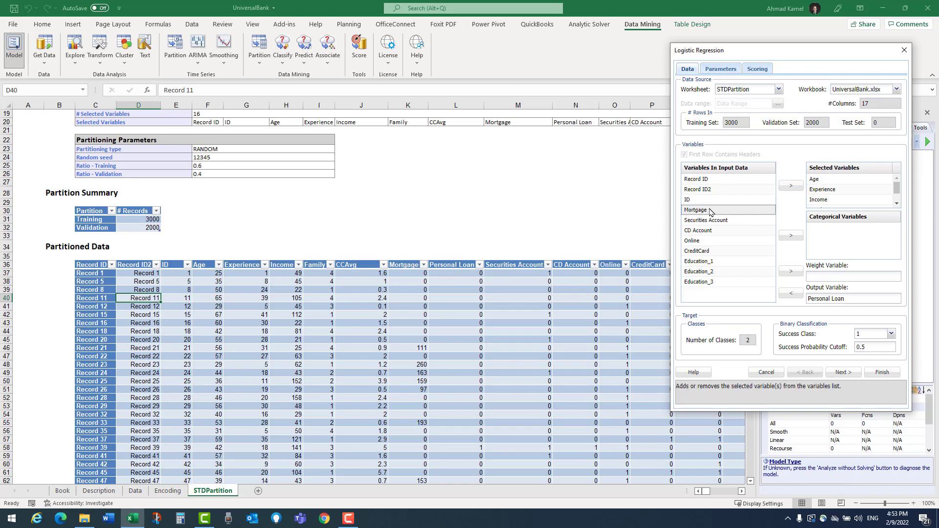
{"action": "left_click", "coordinate": [791, 187]}
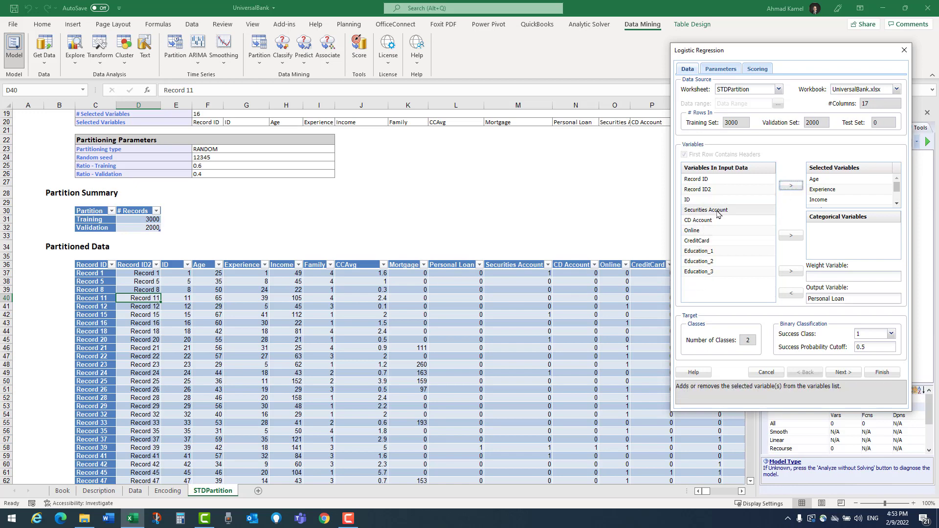
Add Securities Account, CD Account, Online and CreditCard to the selected variables
{"action": "left_click", "coordinate": [718, 212]}
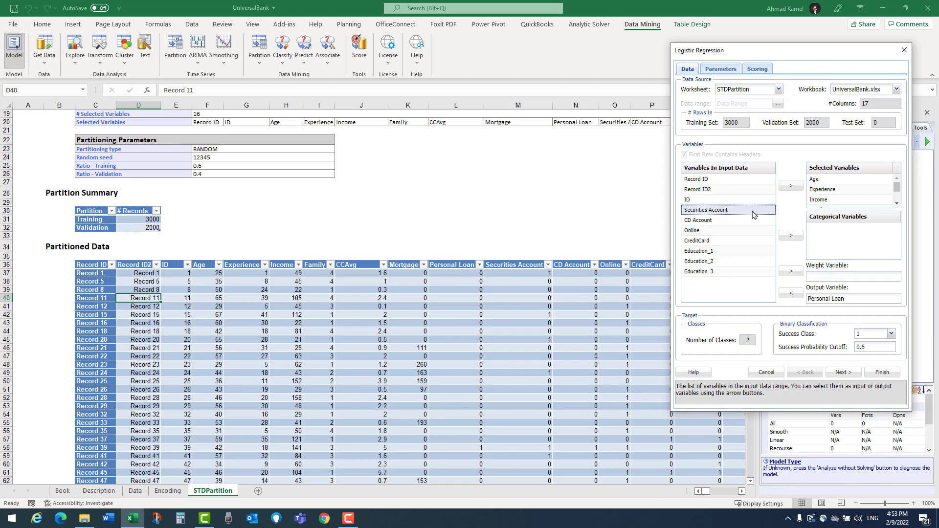
{"action": "left_click", "coordinate": [791, 186]}
{"action": "left_click", "coordinate": [717, 210]}
{"action": "left_click", "coordinate": [790, 186]}
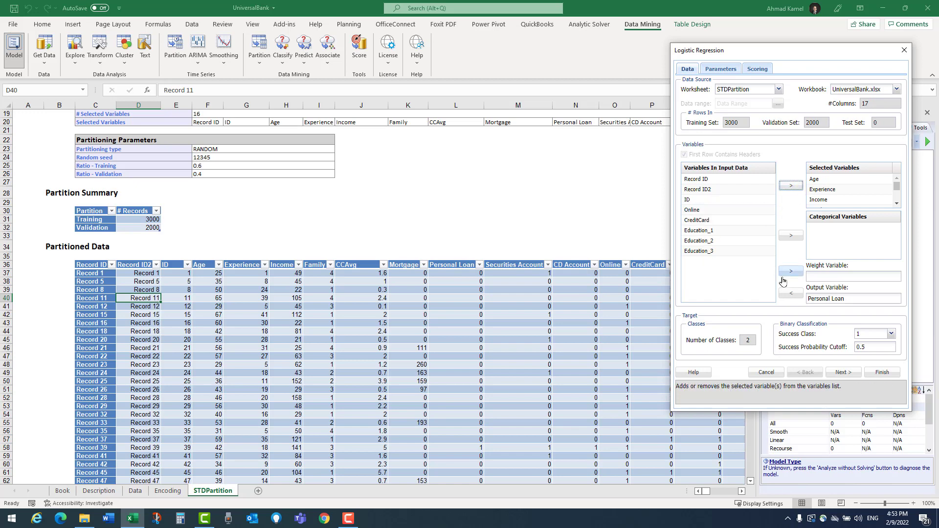
{"action": "left_click", "coordinate": [728, 213]}
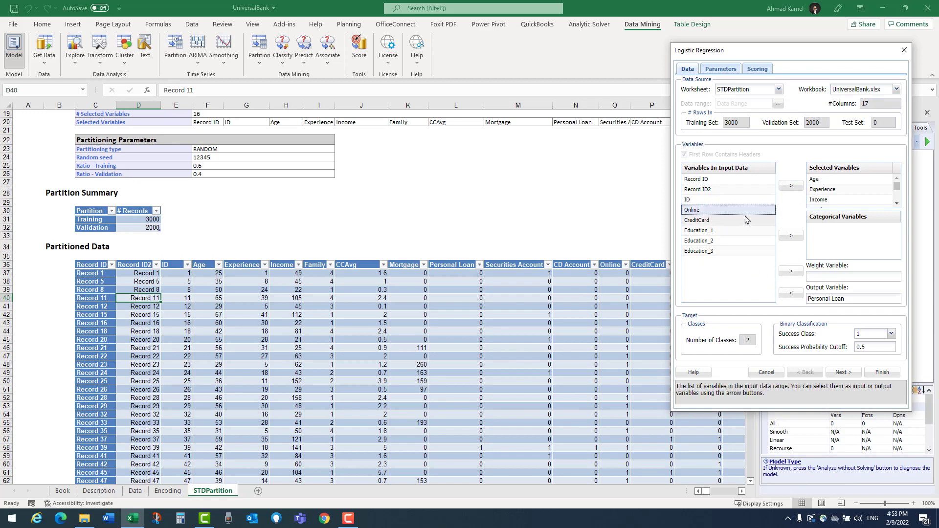
{"action": "left_click", "coordinate": [791, 186]}
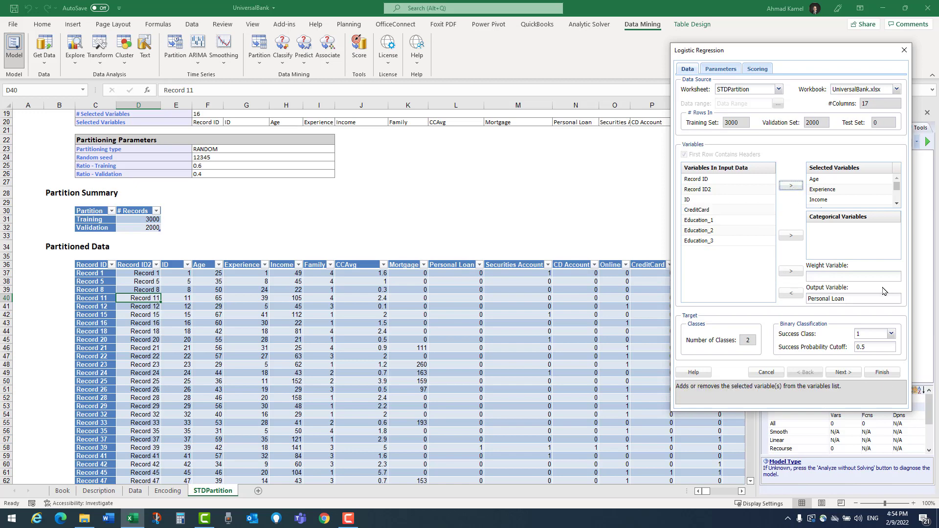
{"action": "left_click", "coordinate": [719, 211]}
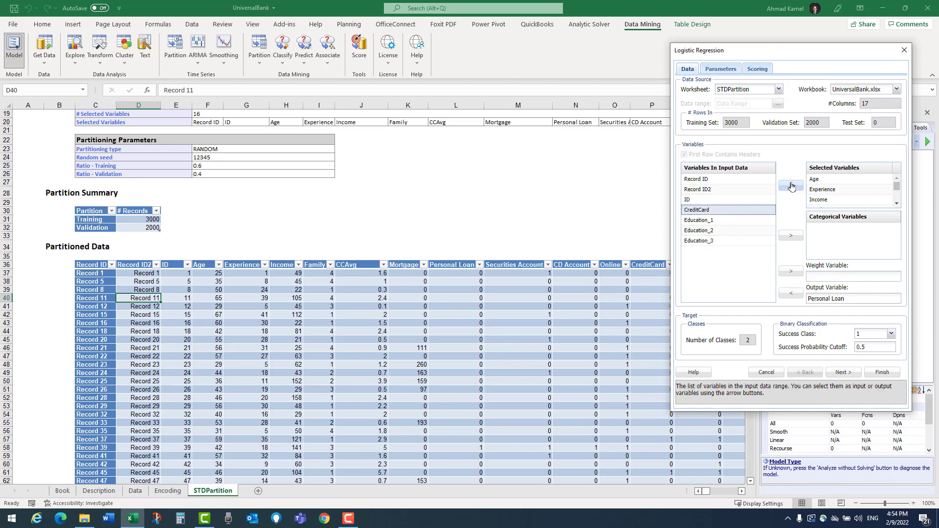
{"action": "left_click", "coordinate": [791, 186]}
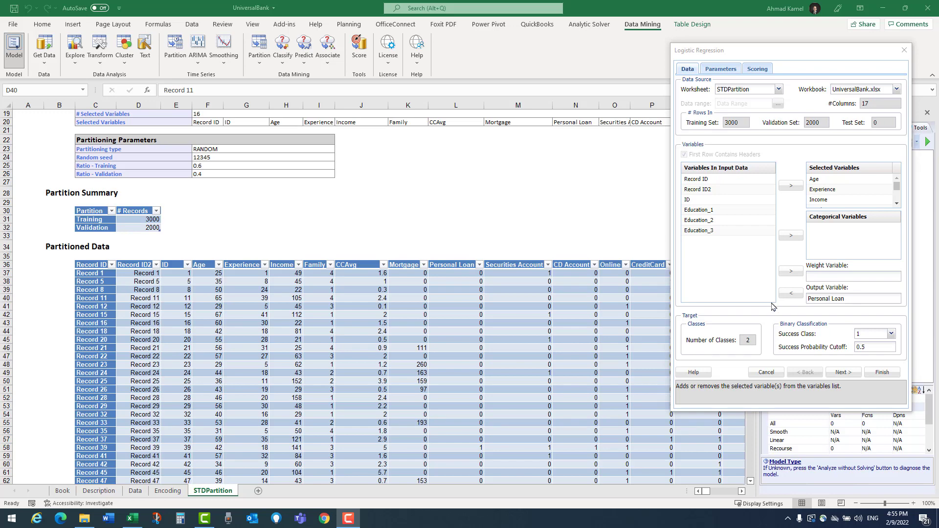
Add the Education_2 and Education_3 dummies to the selected variables, leaving Education_1 out
{"action": "left_click", "coordinate": [714, 210]}
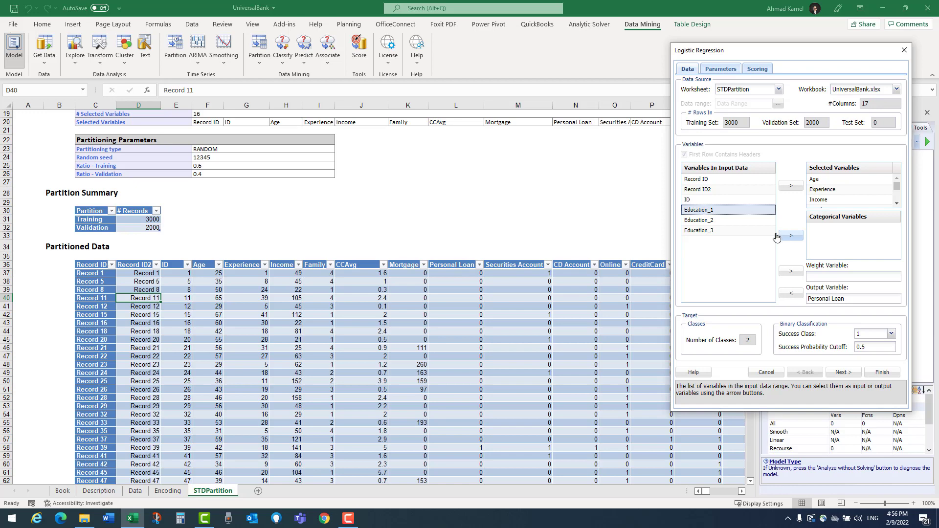
{"action": "left_click", "coordinate": [717, 220]}
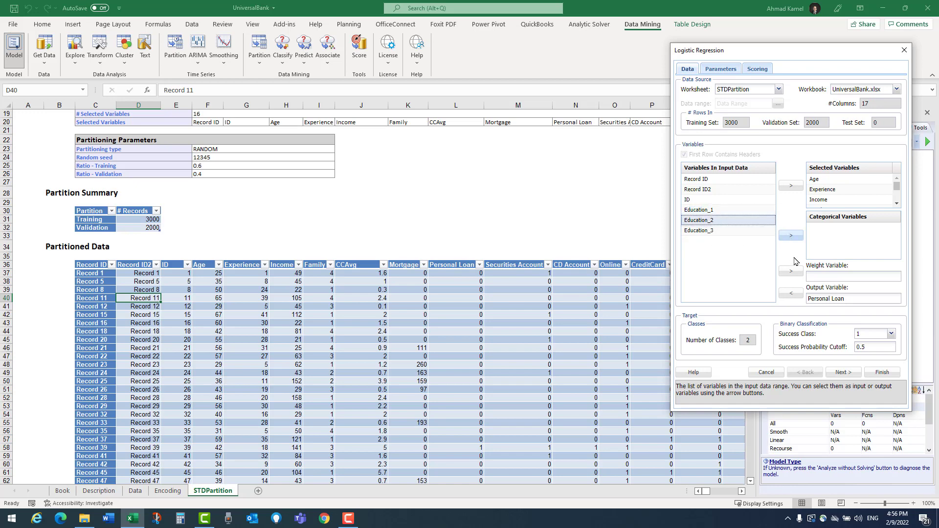
{"action": "left_click", "coordinate": [791, 186]}
{"action": "left_click", "coordinate": [705, 221]}
{"action": "left_click", "coordinate": [791, 186]}
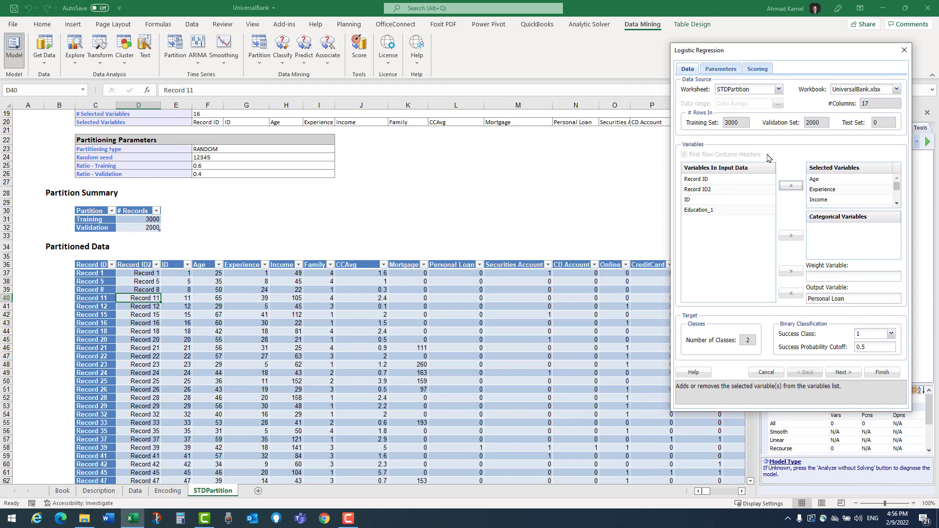
Include the variance-covariance matrix, multicollinearity diagnostics and analysis of coefficients in the regression output, keeping a maximum of 50 iterations
{"action": "left_click", "coordinate": [846, 375]}
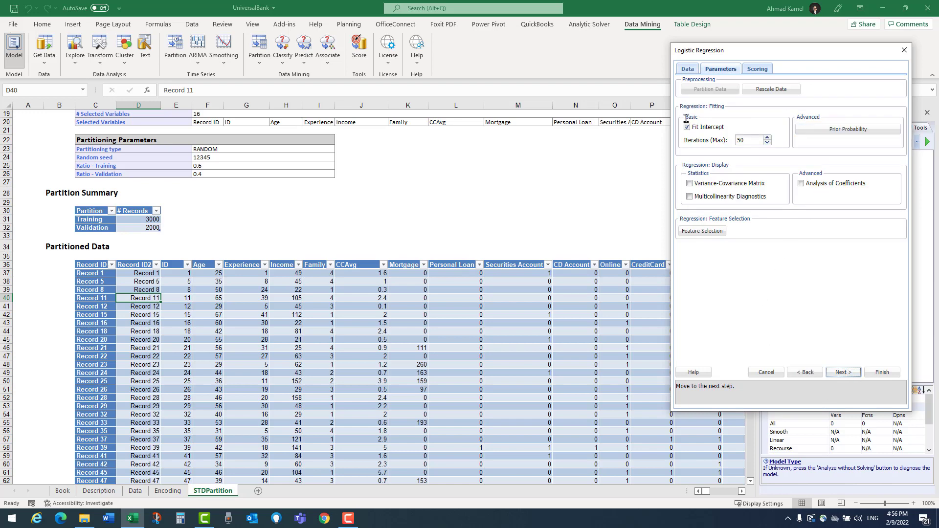
{"action": "left_click", "coordinate": [702, 188]}
{"action": "left_click", "coordinate": [700, 198]}
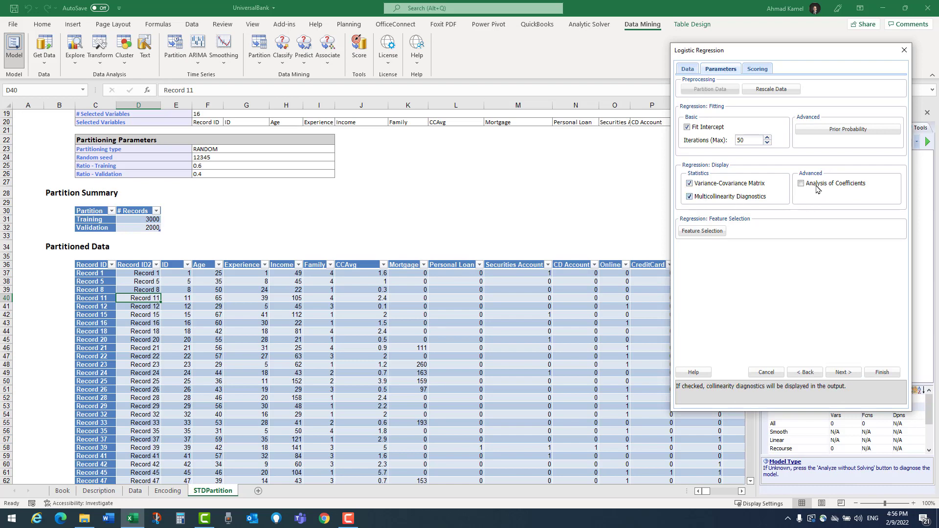
{"action": "left_click", "coordinate": [810, 187]}
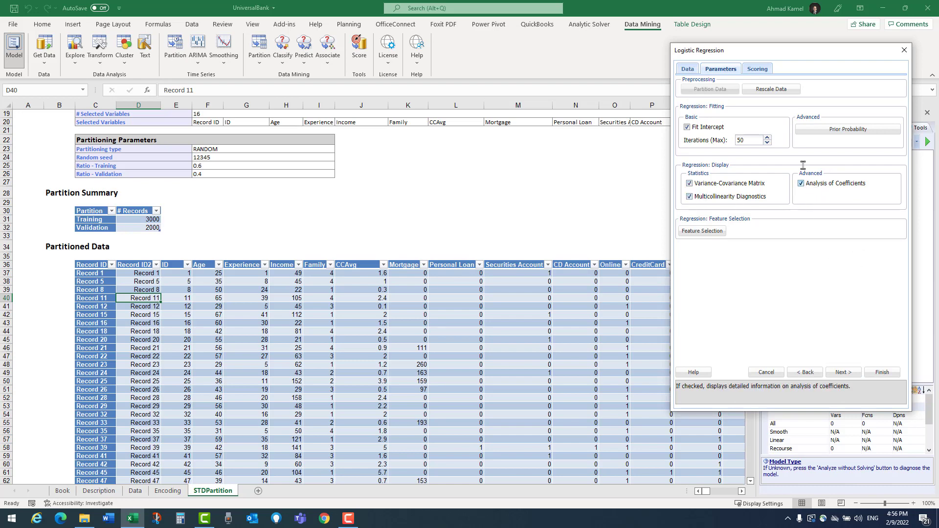
{"action": "double_click", "coordinate": [748, 141]}
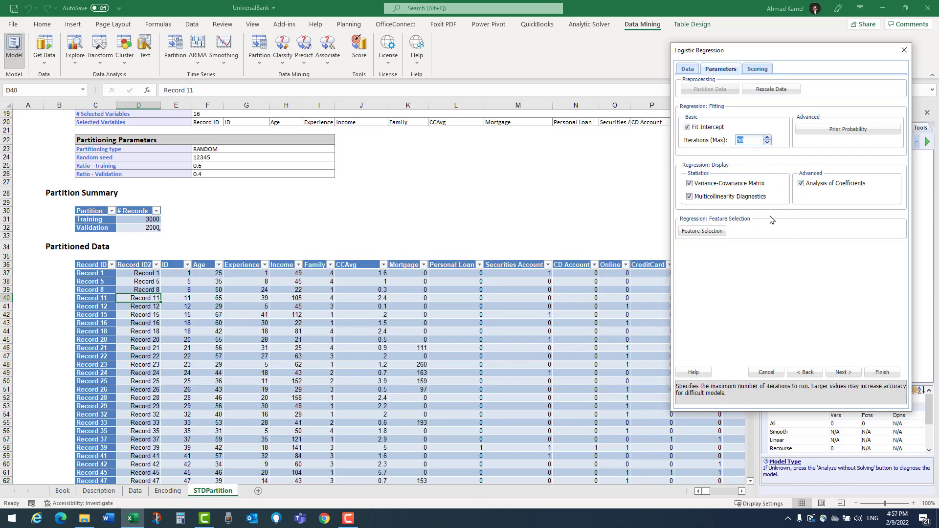
Request detailed reports and lift charts for both the training and validation data, and run the logistic regression
{"action": "left_click", "coordinate": [840, 373]}
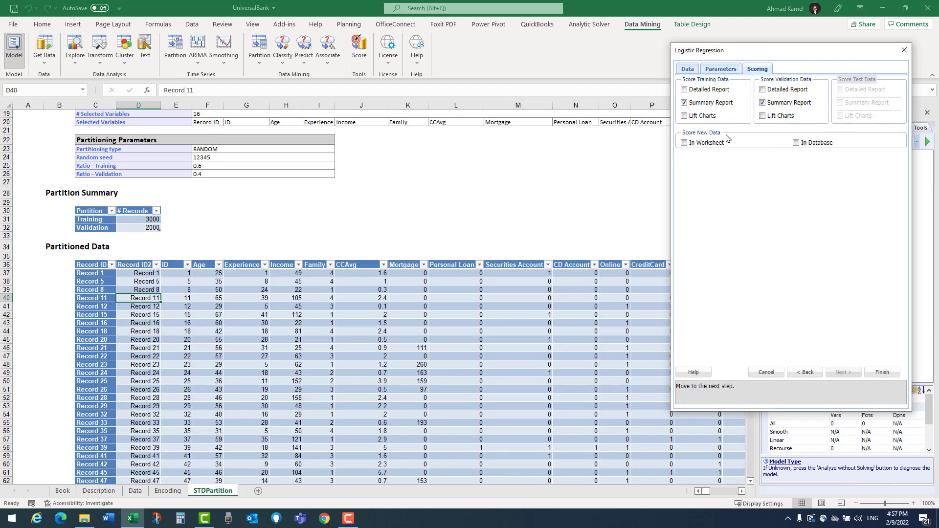
{"action": "left_click", "coordinate": [765, 90]}
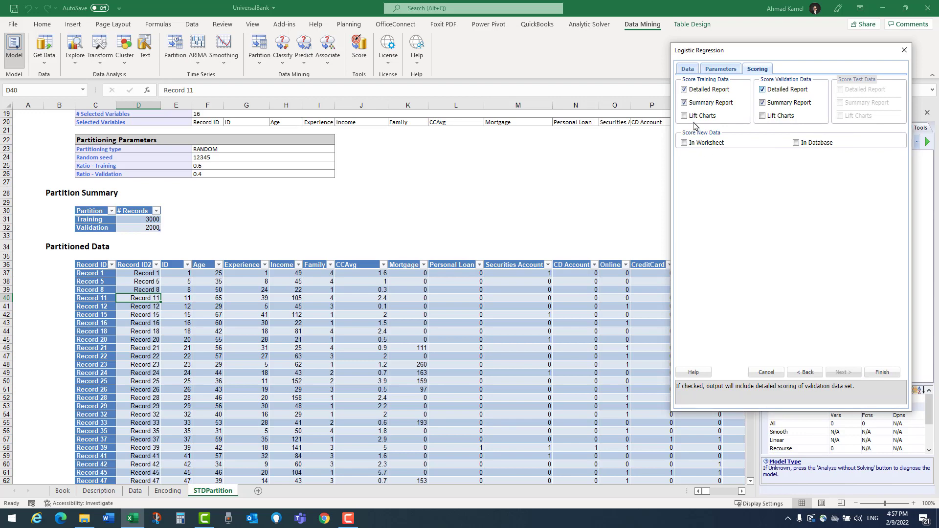
{"action": "left_click", "coordinate": [686, 116]}
{"action": "left_click", "coordinate": [763, 118]}
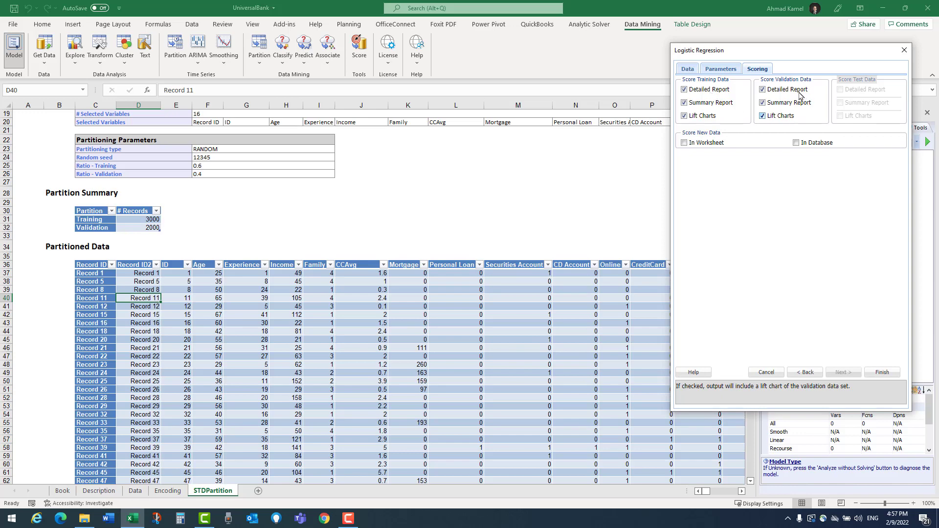
{"action": "left_click", "coordinate": [881, 373]}
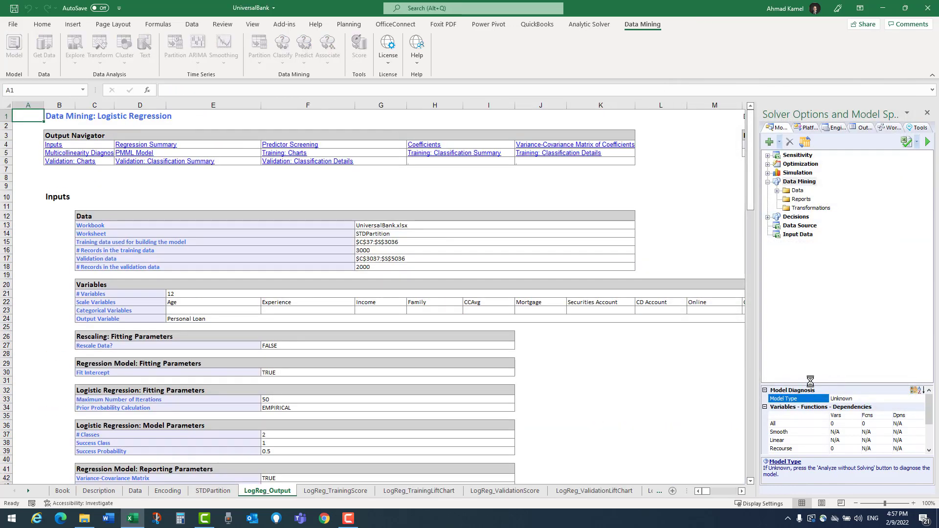
AutoFit column C of the LogReg_Output sheet so the regression summary labels show in full
{"action": "scroll", "coordinate": [225, 307], "scroll_direction": "down", "scroll_amount": 1}
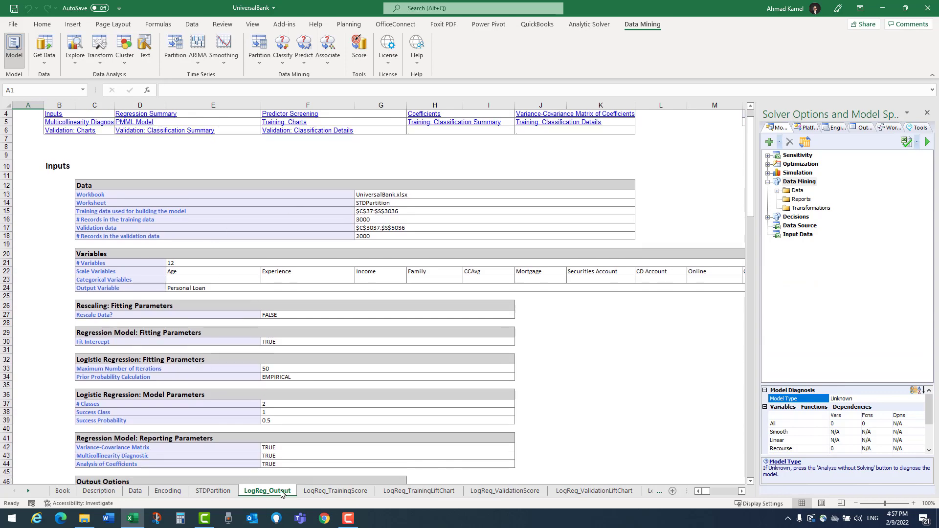
{"action": "scroll", "coordinate": [293, 470], "scroll_direction": "down", "scroll_amount": 8}
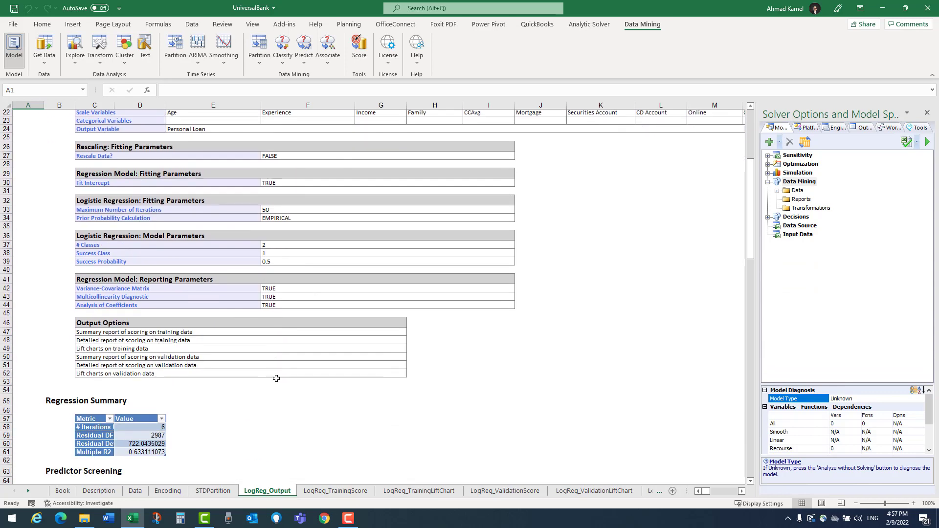
{"action": "scroll", "coordinate": [271, 389], "scroll_direction": "down", "scroll_amount": 3}
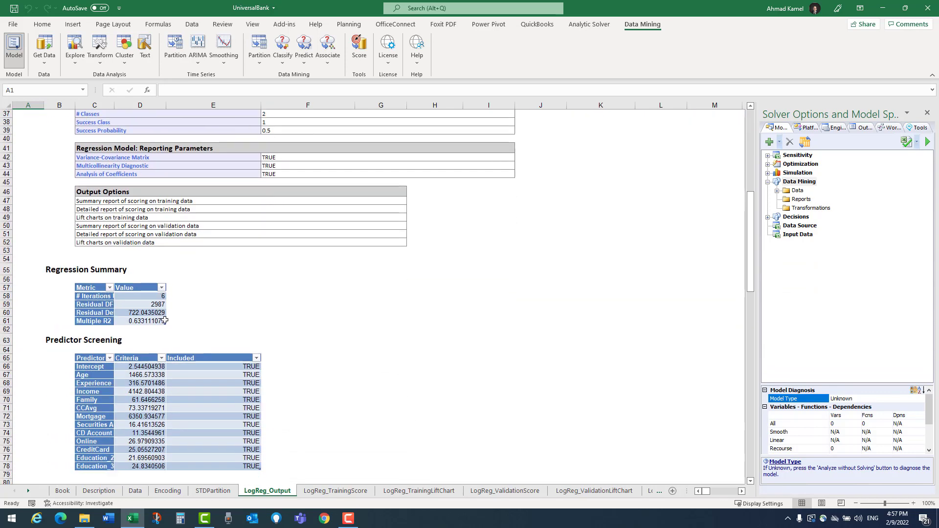
{"action": "double_click", "coordinate": [114, 108]}
Examine the iterations used and Multiple R2 in the regression summary, plus the coefficient estimates of the predictors
{"action": "left_click", "coordinate": [229, 297]}
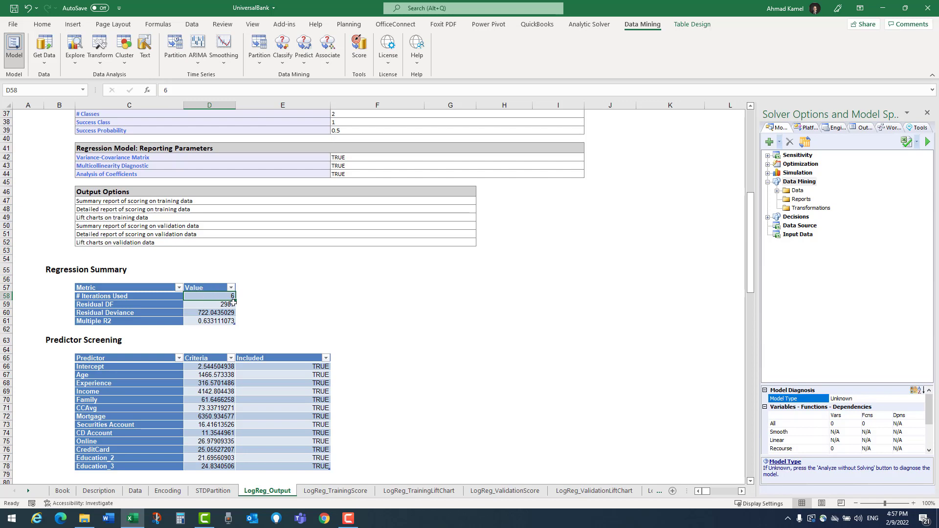
{"action": "left_click", "coordinate": [211, 321]}
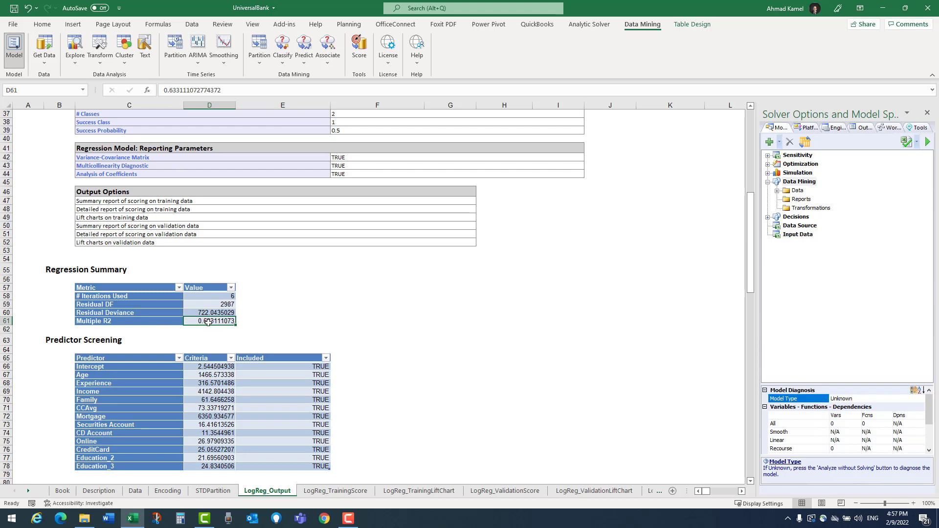
{"action": "scroll", "coordinate": [268, 337], "scroll_direction": "down", "scroll_amount": 3}
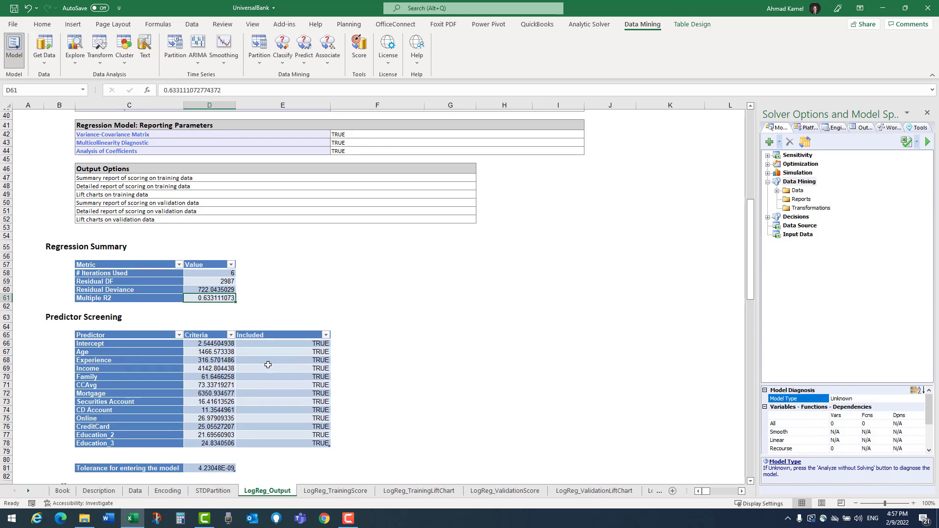
{"action": "left_click_drag", "start_coordinate": [219, 291], "coordinate": [223, 421]}
{"action": "scroll", "coordinate": [222, 363], "scroll_direction": "down", "scroll_amount": 3}
{"action": "scroll", "coordinate": [222, 363], "scroll_direction": "down", "scroll_amount": 2}
{"action": "left_click", "coordinate": [220, 309]}
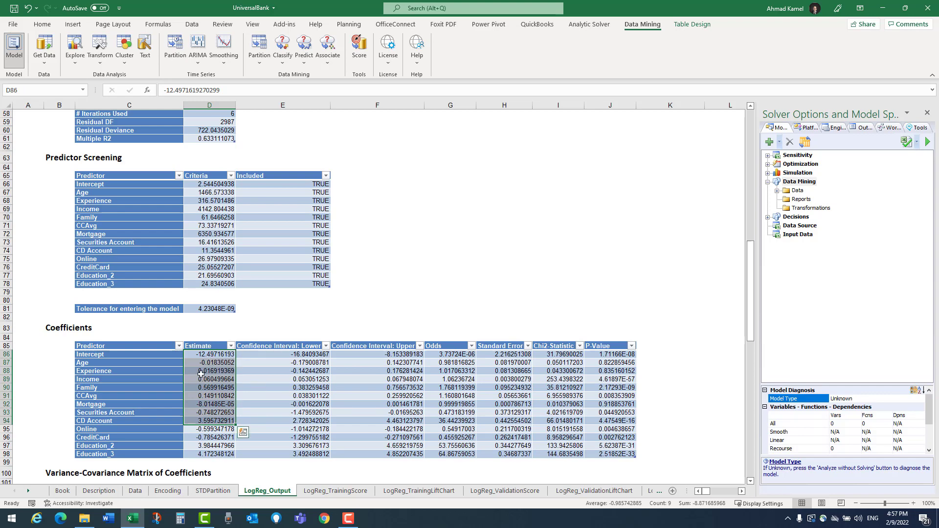
{"action": "scroll", "coordinate": [209, 367], "scroll_direction": "down", "scroll_amount": 2}
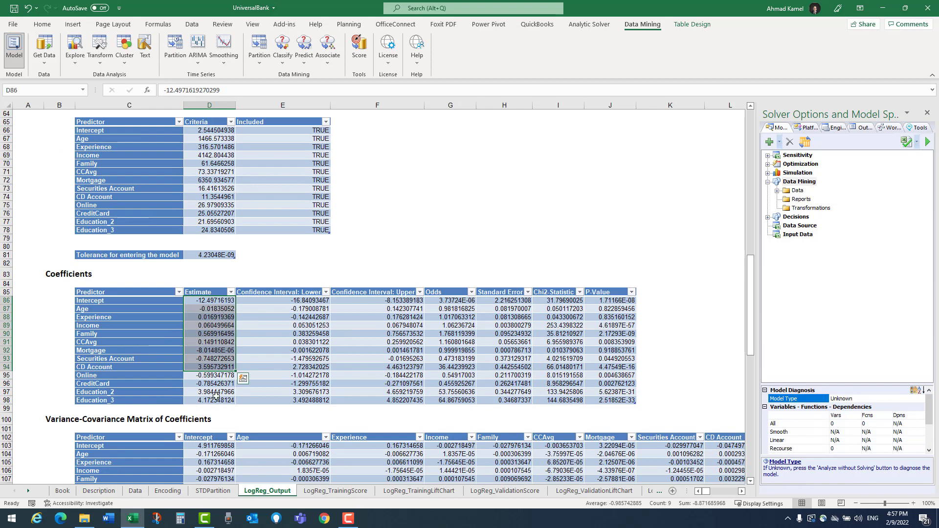
{"action": "left_click_drag", "start_coordinate": [211, 399], "coordinate": [213, 359]}
{"action": "left_click_drag", "start_coordinate": [218, 355], "coordinate": [221, 351]}
{"action": "left_click", "coordinate": [494, 291]}
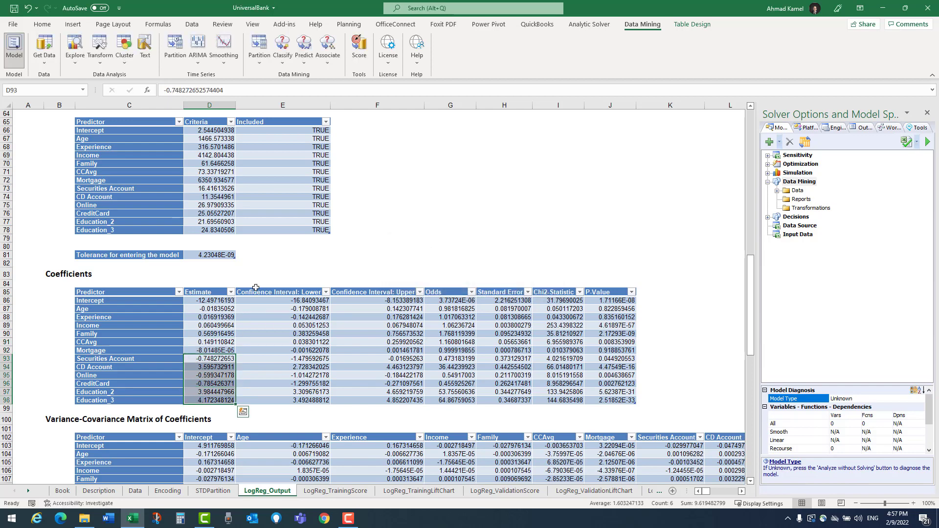
Format the Odds values in the Coefficients table in comma style with seven decimal places
{"action": "left_click_drag", "start_coordinate": [452, 302], "coordinate": [449, 402]}
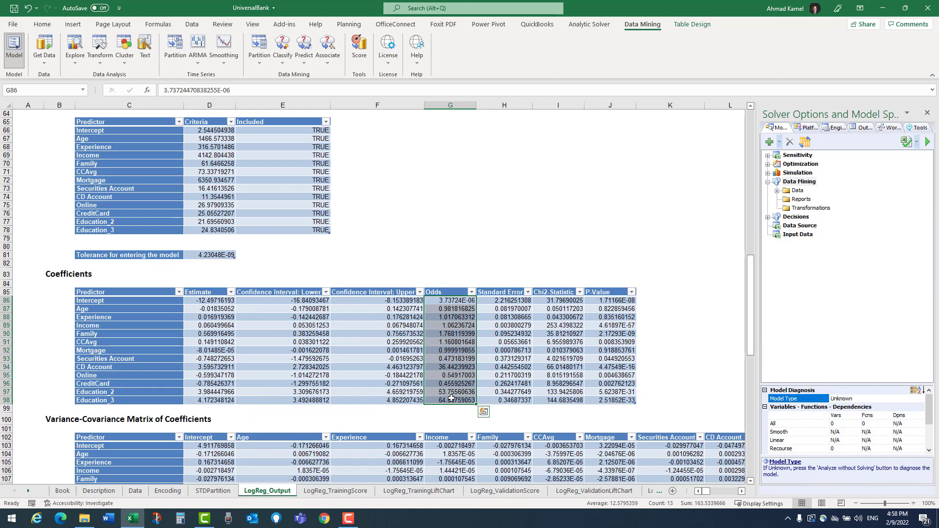
{"action": "left_click", "coordinate": [42, 24]}
{"action": "left_click", "coordinate": [389, 59]}
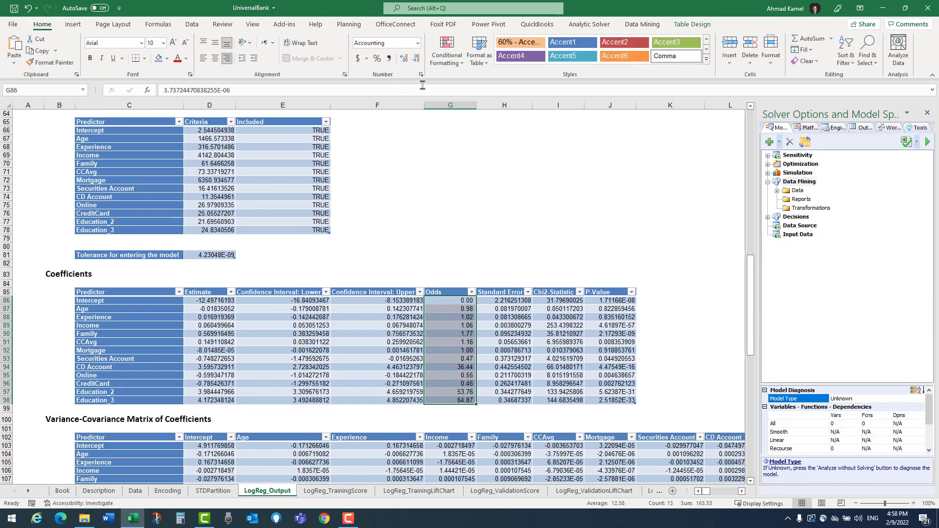
{"action": "left_click", "coordinate": [405, 59]}
{"action": "left_click", "coordinate": [405, 59]}
{"action": "left_click", "coordinate": [404, 59]}
{"action": "left_click", "coordinate": [405, 59]}
{"action": "left_click", "coordinate": [405, 59]}
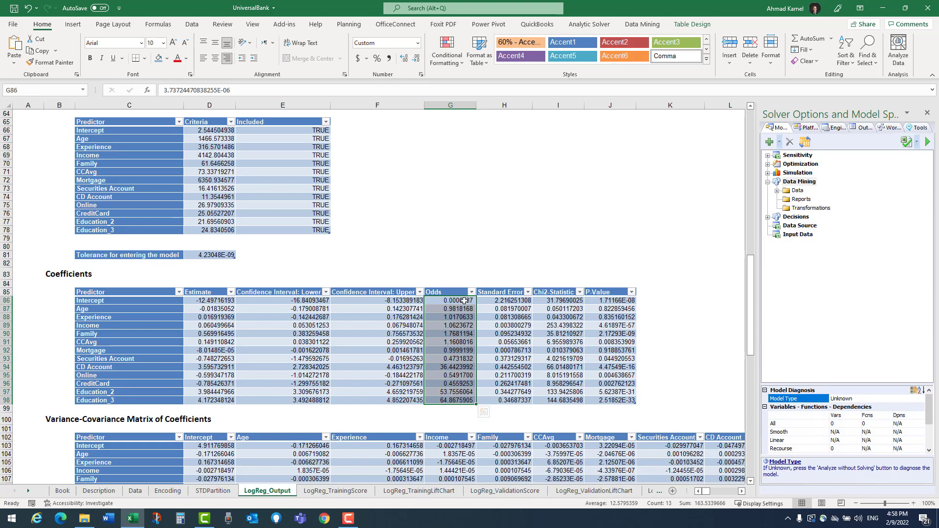
{"action": "left_click_drag", "start_coordinate": [445, 292], "coordinate": [449, 400]}
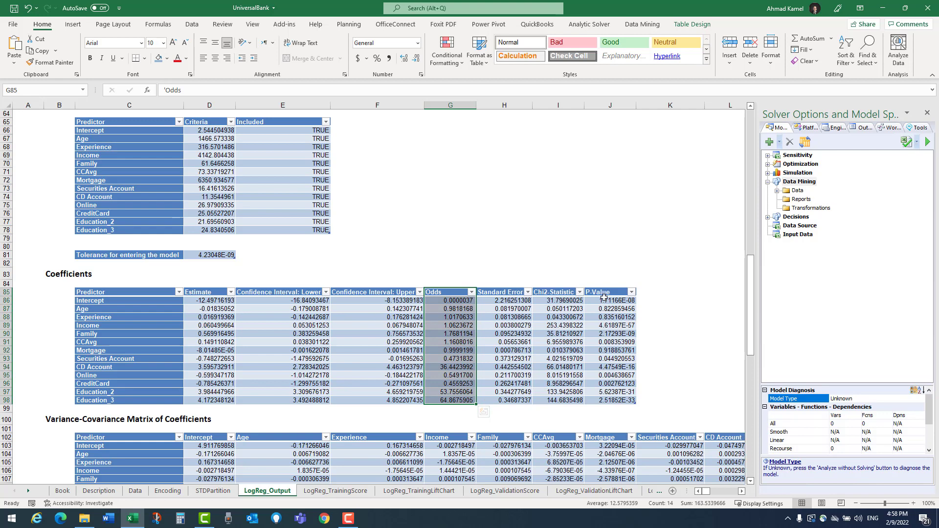
Format the P-Value figures in the Coefficients table in comma style with three decimal places
{"action": "left_click_drag", "start_coordinate": [610, 300], "coordinate": [611, 400]}
{"action": "left_click", "coordinate": [389, 58]}
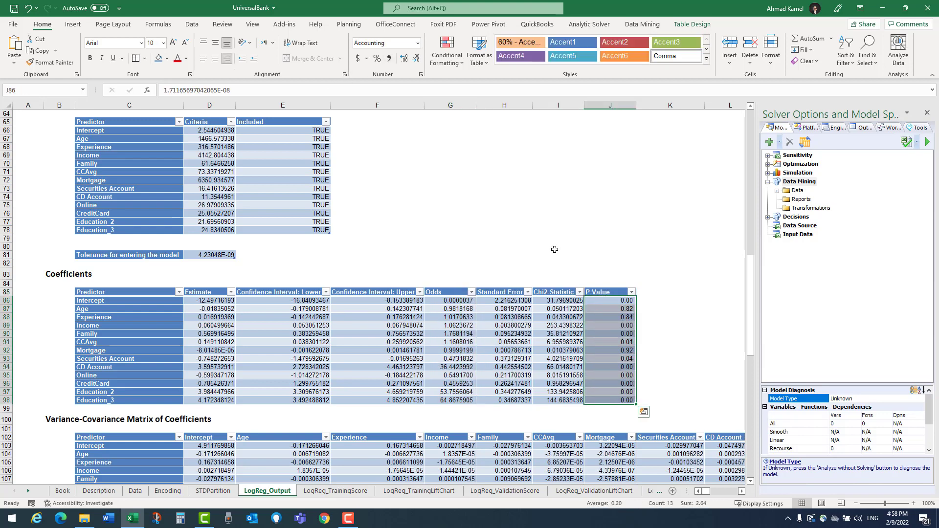
{"action": "left_click", "coordinate": [404, 58]}
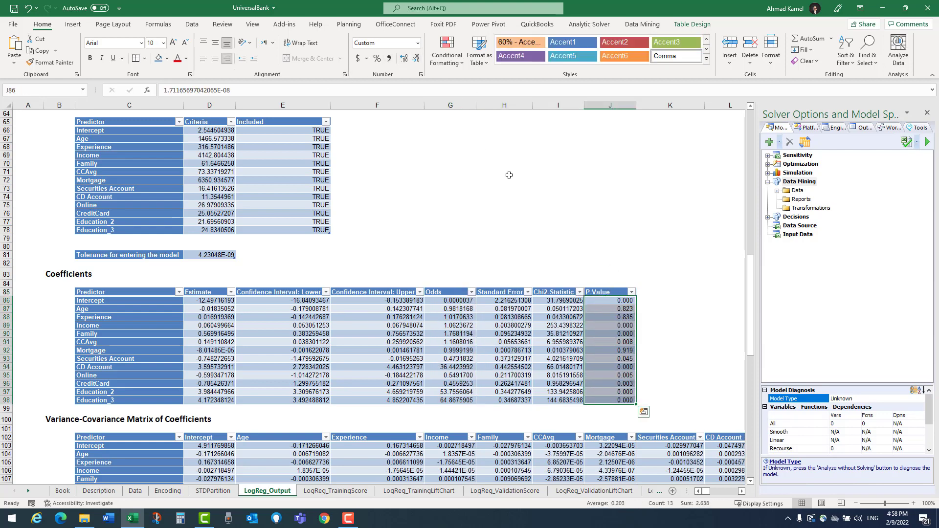
Check the p-values of the intercept, Experience and Mortgage, and look over the variance-covariance matrix and multicollinearity diagnostics
{"action": "left_click", "coordinate": [609, 301]}
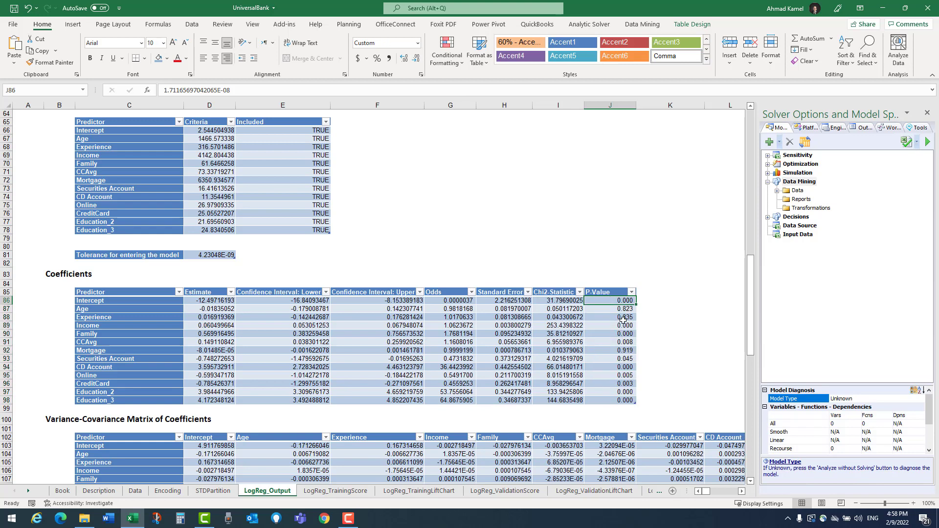
{"action": "left_click", "coordinate": [622, 318]}
{"action": "left_click", "coordinate": [616, 348]}
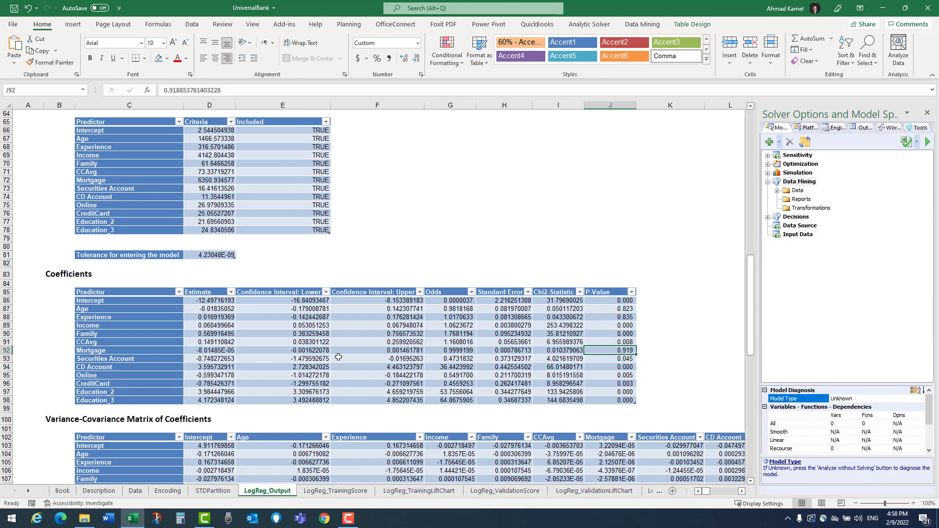
{"action": "scroll", "coordinate": [344, 365], "scroll_direction": "down", "scroll_amount": 4}
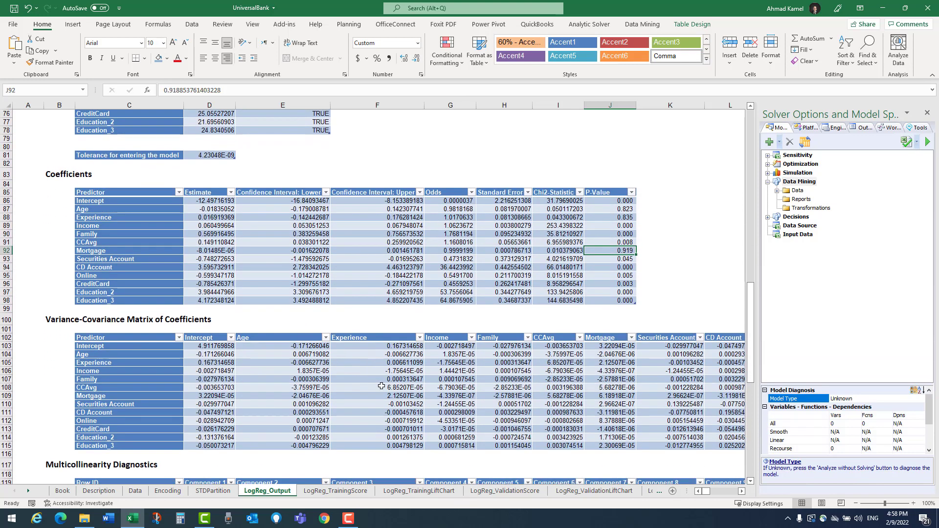
{"action": "scroll", "coordinate": [381, 385], "scroll_direction": "down", "scroll_amount": 3}
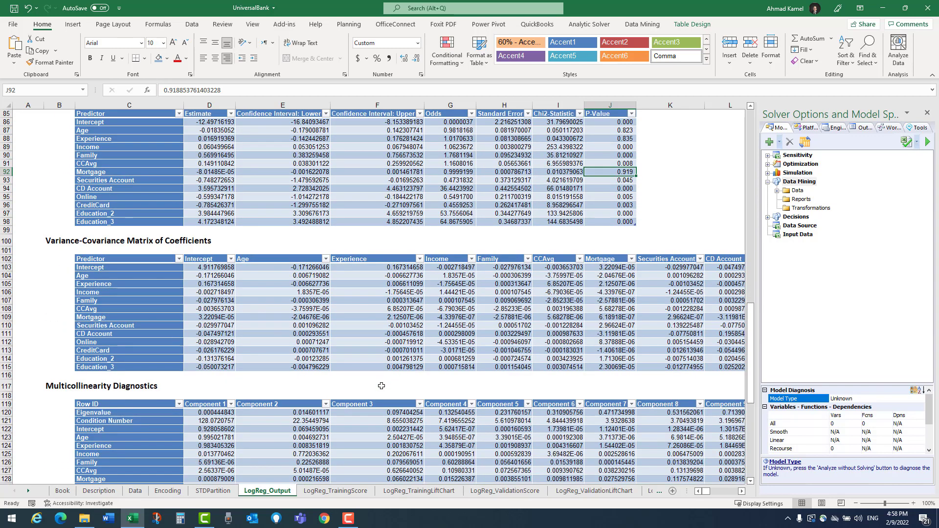
{"action": "scroll", "coordinate": [265, 347], "scroll_direction": "up", "scroll_amount": 3}
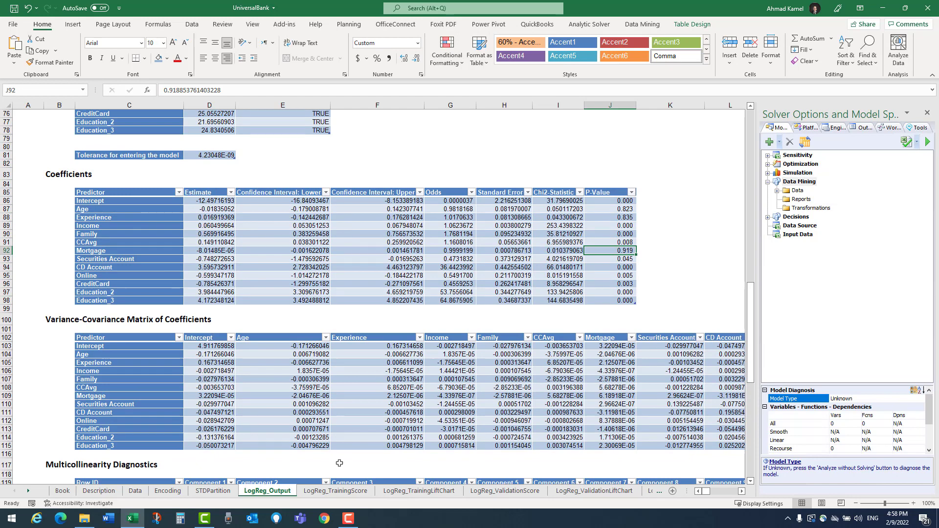
Open the LogReg_TrainingScore sheet and examine the confusion matrix counts, including their sum and the actual class 0 row
{"action": "left_click", "coordinate": [349, 492]}
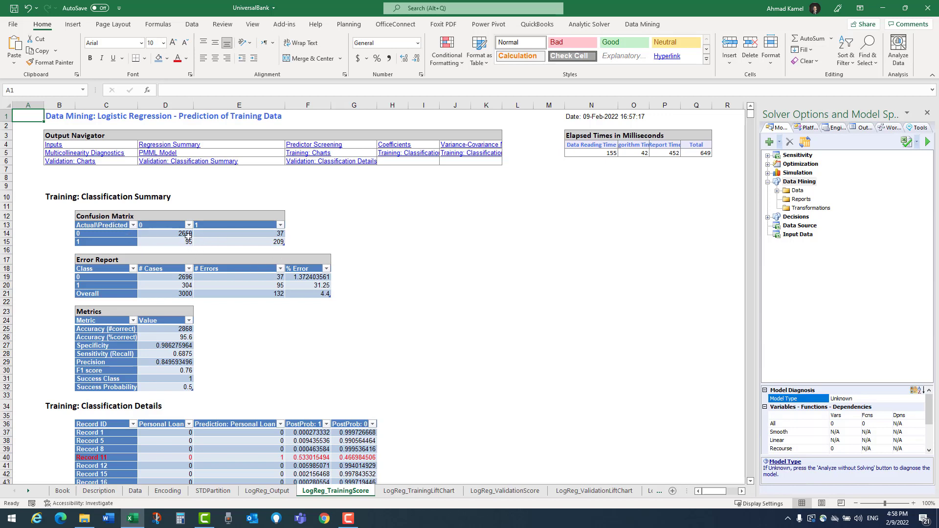
{"action": "left_click_drag", "start_coordinate": [181, 233], "coordinate": [272, 242]}
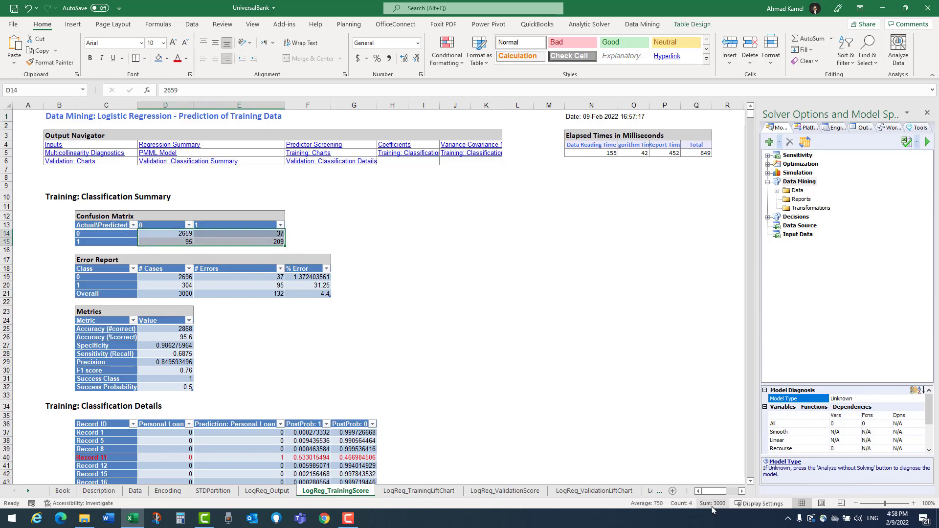
{"action": "left_click", "coordinate": [94, 235]}
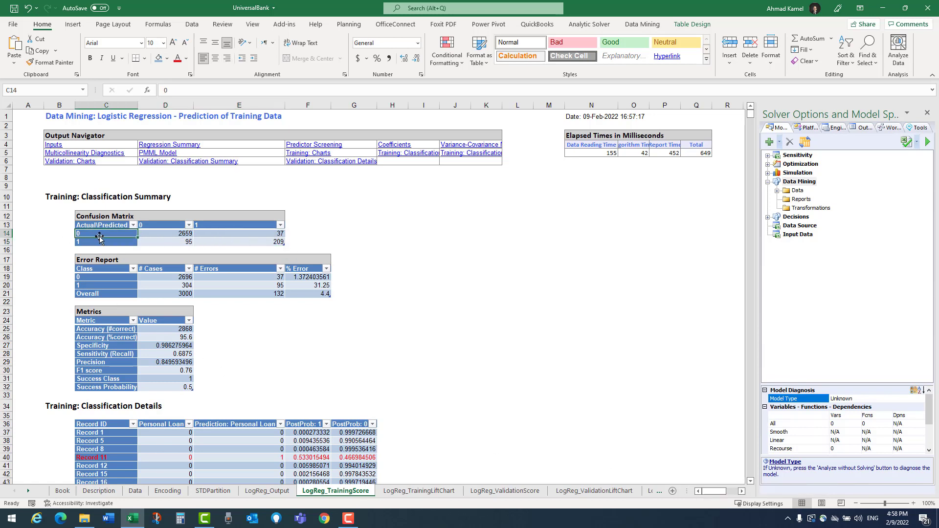
{"action": "left_click", "coordinate": [180, 233]}
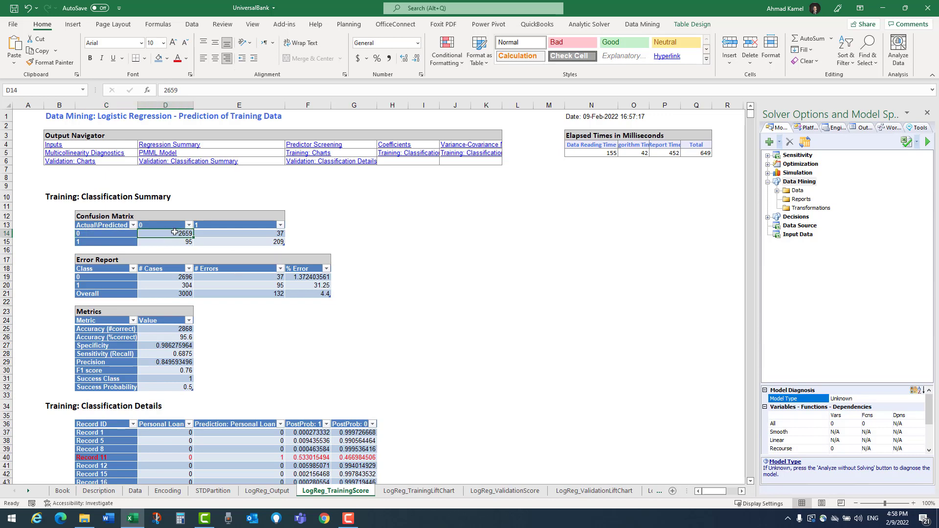
{"action": "left_click", "coordinate": [277, 235]}
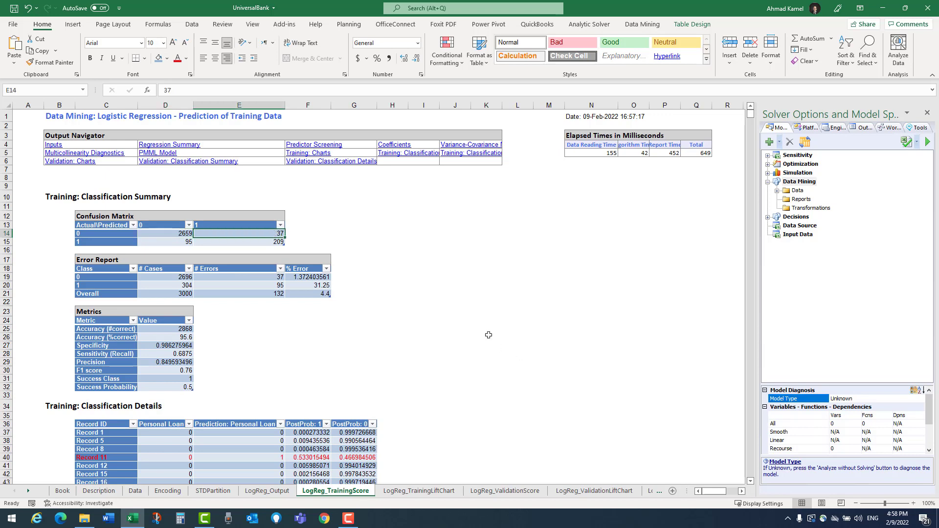
Enter =[@1]/([@0]+[@1]) in F14 beside the confusion matrix to compute each actual class's share predicted as 1
{"action": "left_click", "coordinate": [311, 232]}
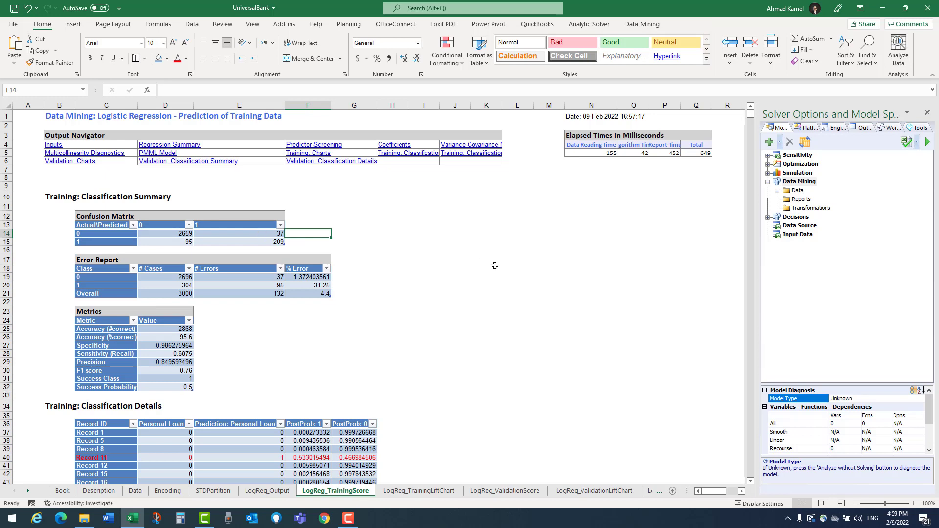
{"action": "type", "text": "="}
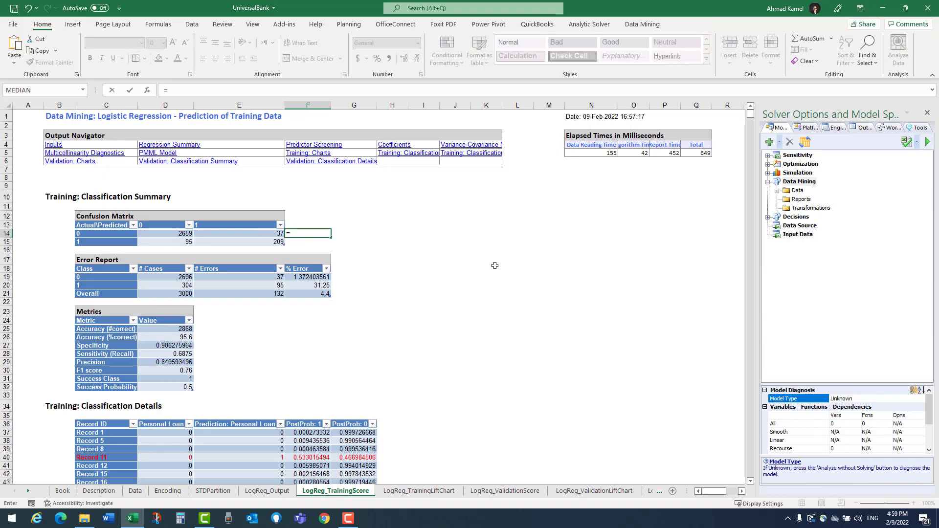
{"action": "key", "text": "Left"}
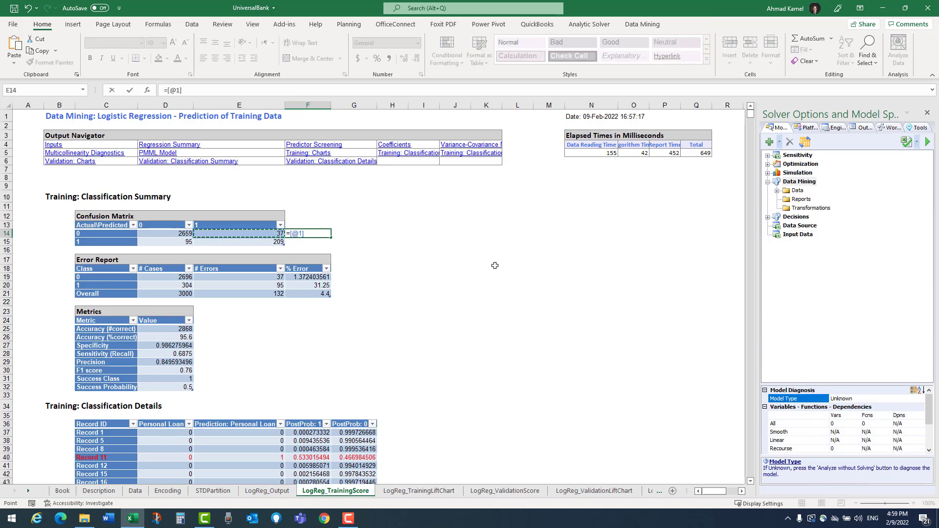
{"action": "type", "text": "/("}
{"action": "key", "text": "Left"}
{"action": "key", "text": "Left"}
{"action": "type", "text": "+"}
{"action": "key", "text": "Left"}
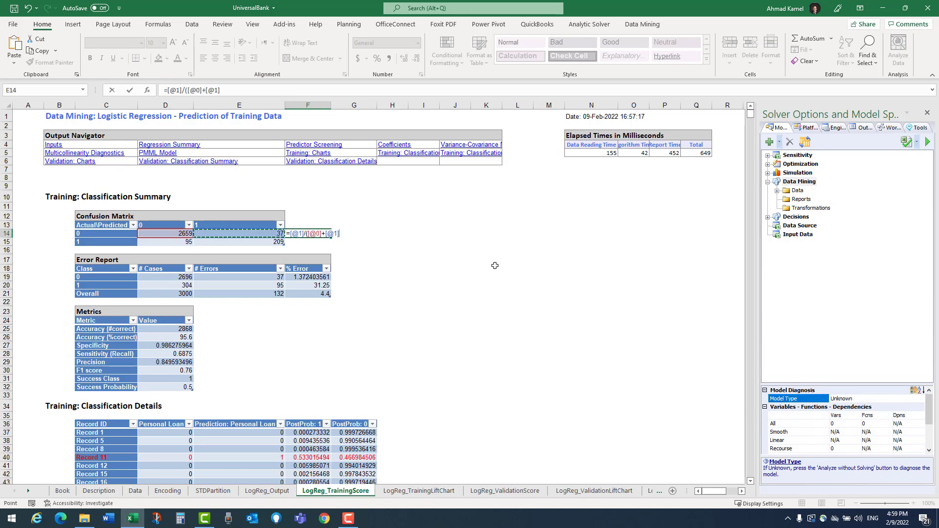
{"action": "type", "text": ")"}
{"action": "key", "text": "Return"}
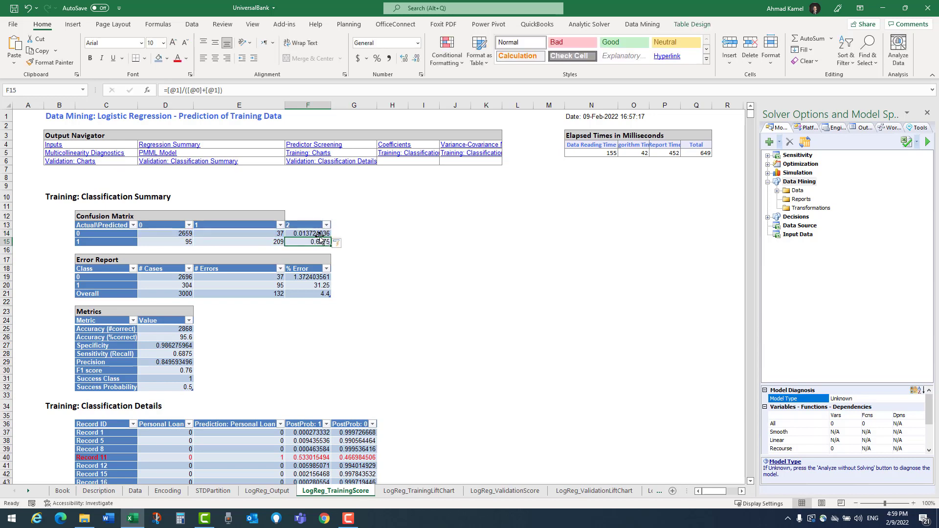
Format the computed shares in F14:F15 as percentages with two decimal places
{"action": "left_click_drag", "start_coordinate": [319, 236], "coordinate": [321, 242]}
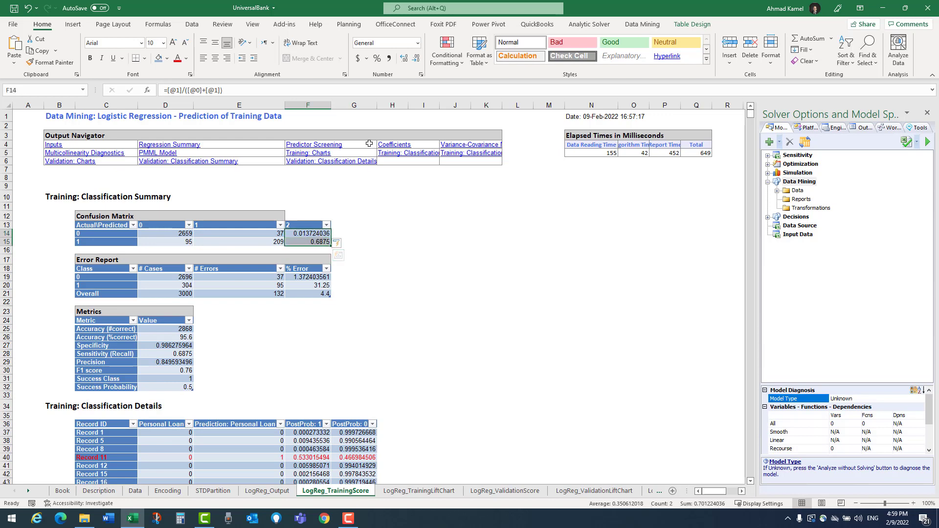
{"action": "left_click", "coordinate": [376, 58]}
{"action": "left_click", "coordinate": [404, 58]}
{"action": "left_click", "coordinate": [403, 58]}
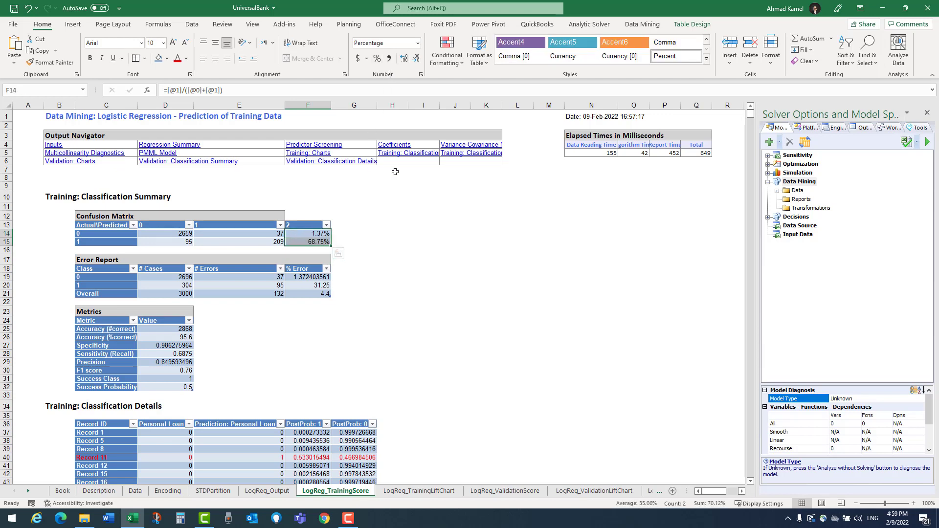
Review the actual class 0 row of the confusion matrix, comparing its percentage with the records predicted as 1
{"action": "left_click", "coordinate": [323, 234]}
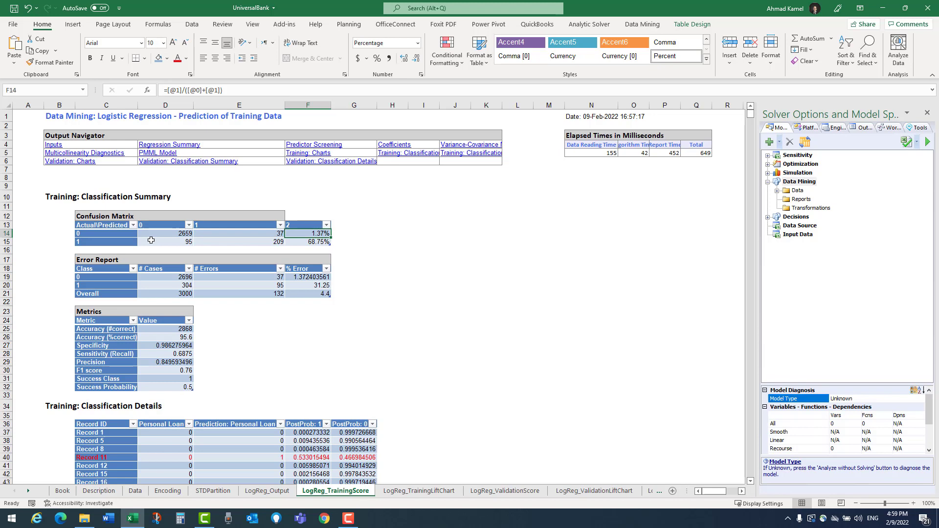
{"action": "left_click", "coordinate": [121, 233]}
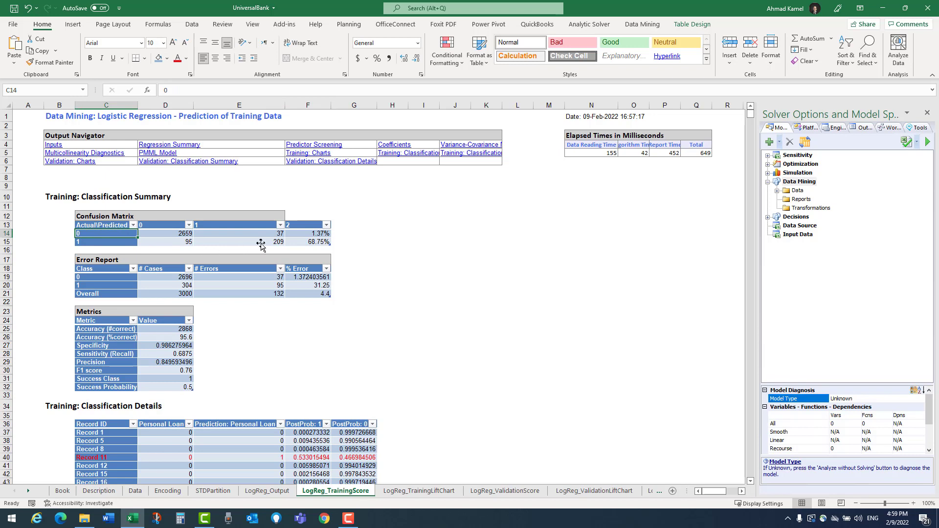
{"action": "left_click", "coordinate": [238, 234]}
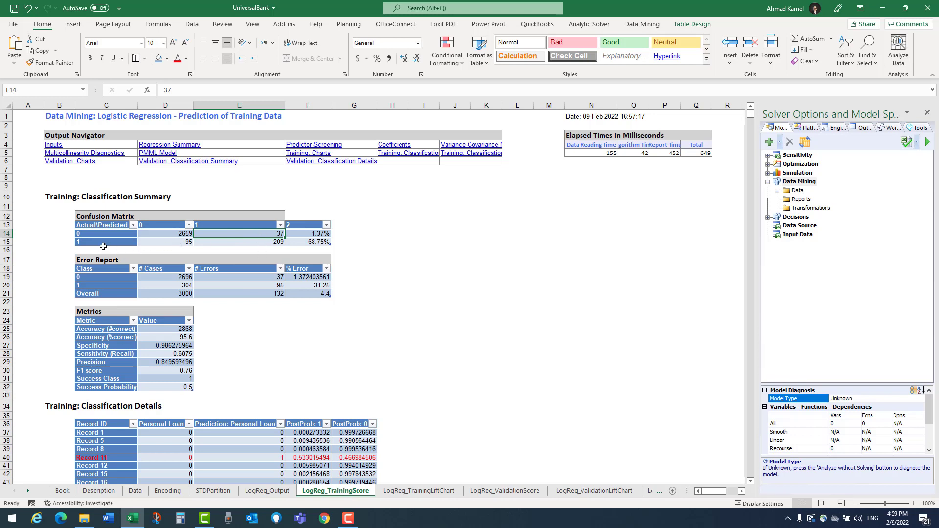
Enter =[@0]/([@0]+[@1]) in F15 to compute the share of actual class 1 records predicted as 0
{"action": "left_click_drag", "start_coordinate": [178, 243], "coordinate": [251, 245]}
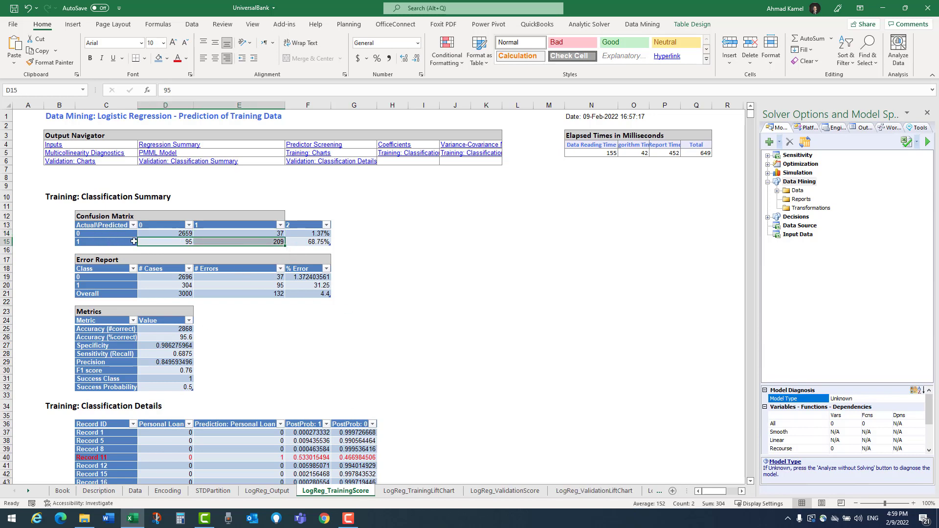
{"action": "left_click", "coordinate": [170, 239]}
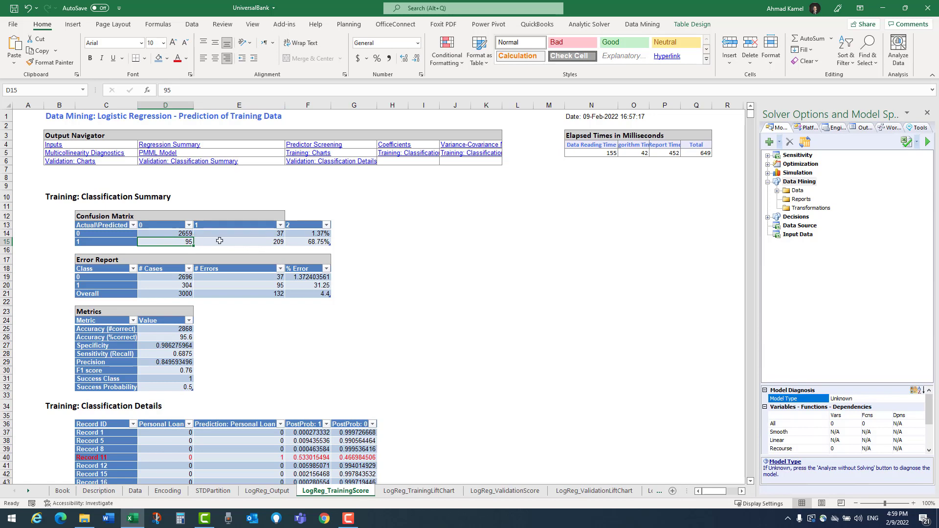
{"action": "left_click", "coordinate": [310, 242]}
{"action": "type", "text": "=[@1]/([@0]+[@1"}
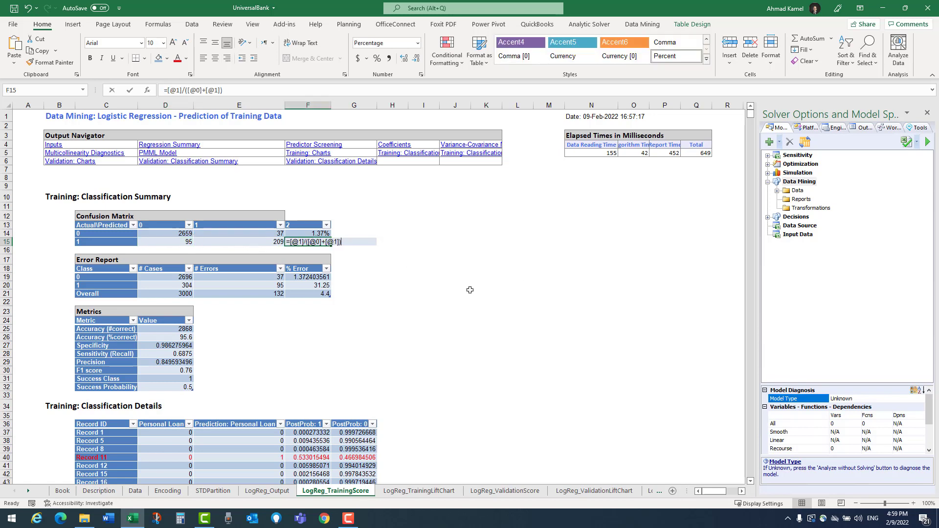
{"action": "key", "text": "Left"}
{"action": "key", "text": "Left"}
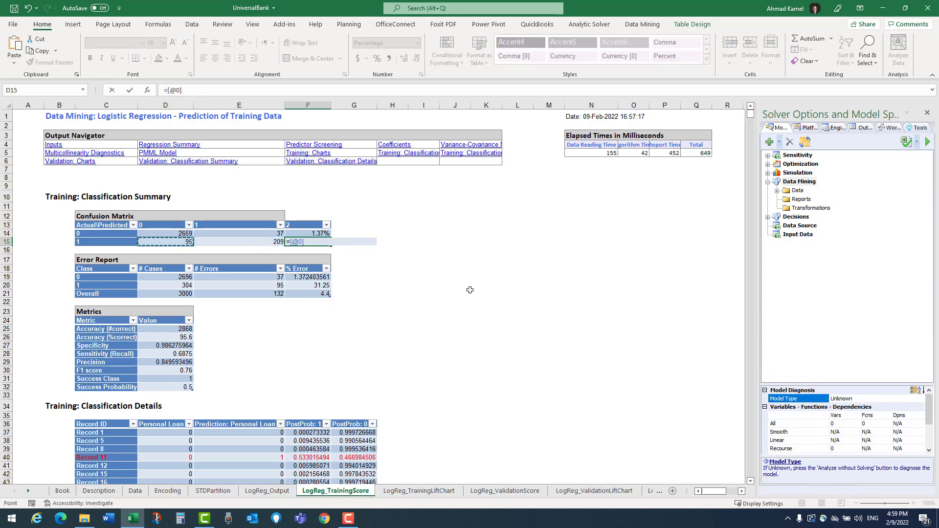
{"action": "type", "text": "/("}
{"action": "key", "text": "Left"}
{"action": "key", "text": "Left"}
{"action": "type", "text": "+"}
{"action": "key", "text": "Left"}
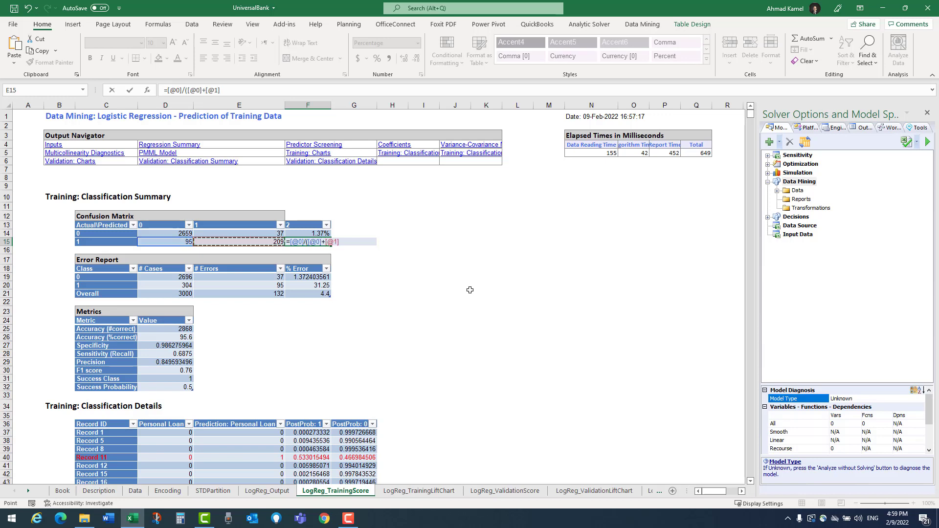
{"action": "key", "text": "Return"}
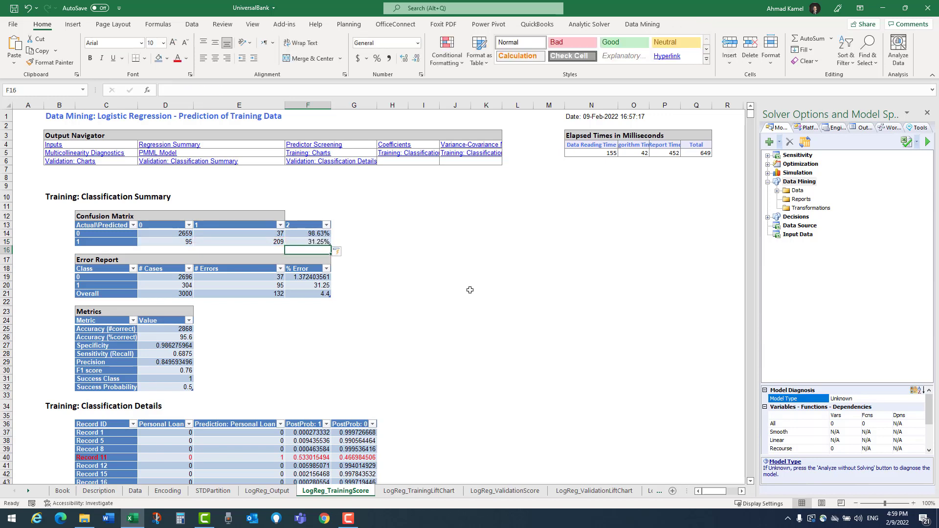
Undo the automatic column fill so F14 keeps its own formula, and ignore the inconsistent calculated column formula error in F15
{"action": "left_click", "coordinate": [317, 240]}
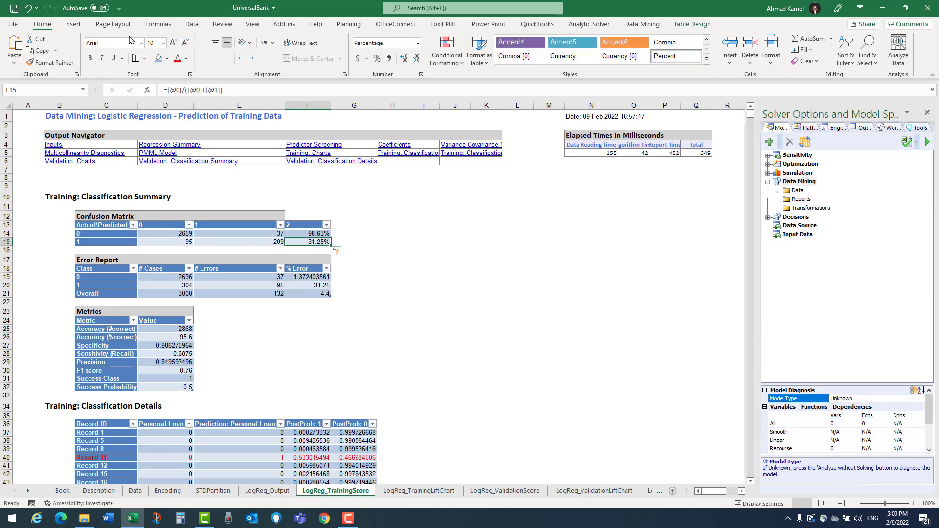
{"action": "key", "text": "ctrl+z"}
{"action": "left_click", "coordinate": [273, 243]}
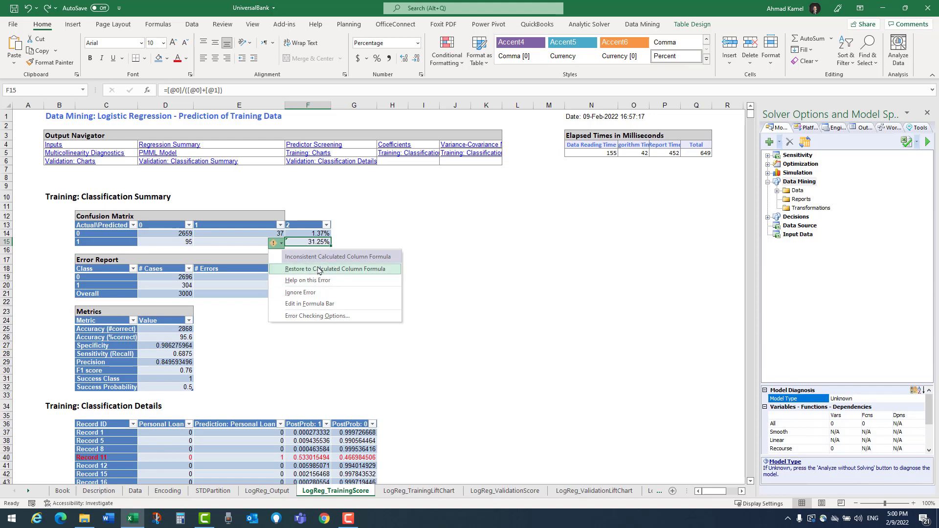
{"action": "left_click", "coordinate": [313, 293]}
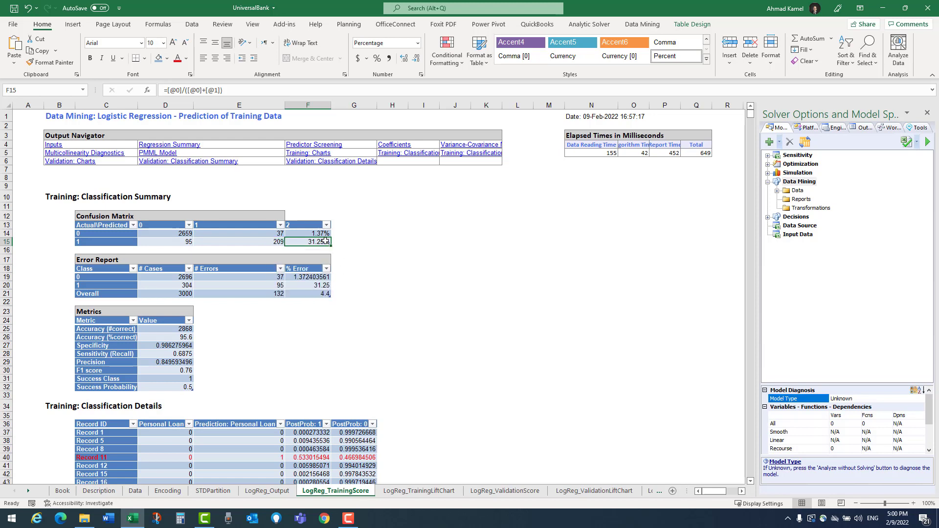
Check the formulas in F15 and F14 and review the actual class 1 records predicted as 0
{"action": "key", "text": "F2"}
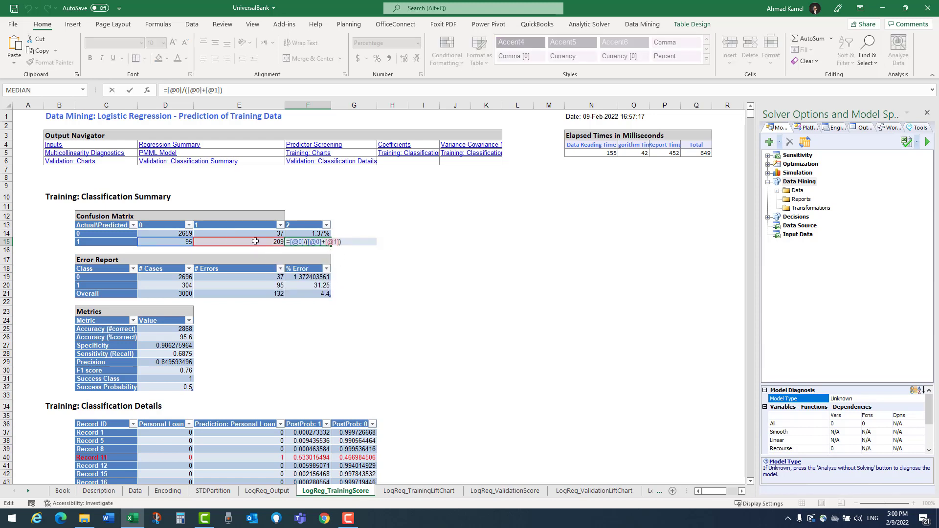
{"action": "key", "text": "Escape"}
{"action": "key", "text": "Up"}
{"action": "key", "text": "F2"}
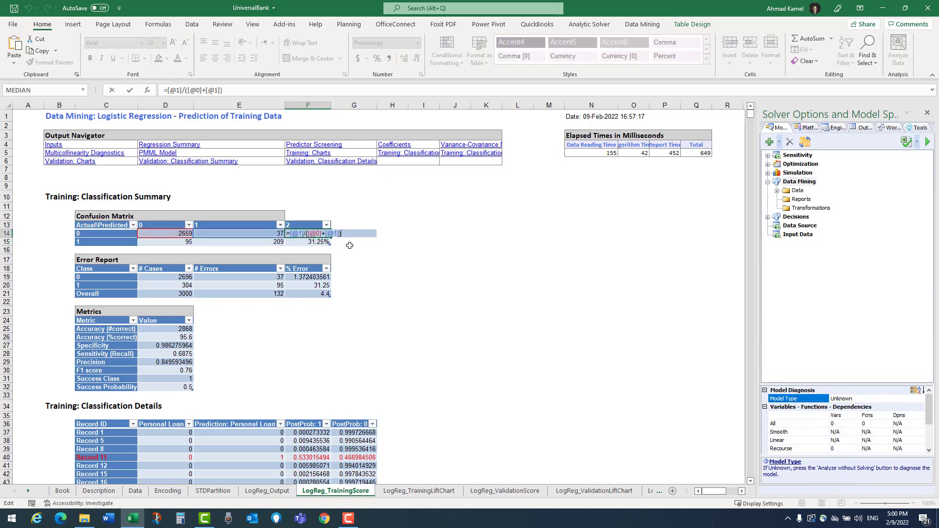
{"action": "key", "text": "Escape"}
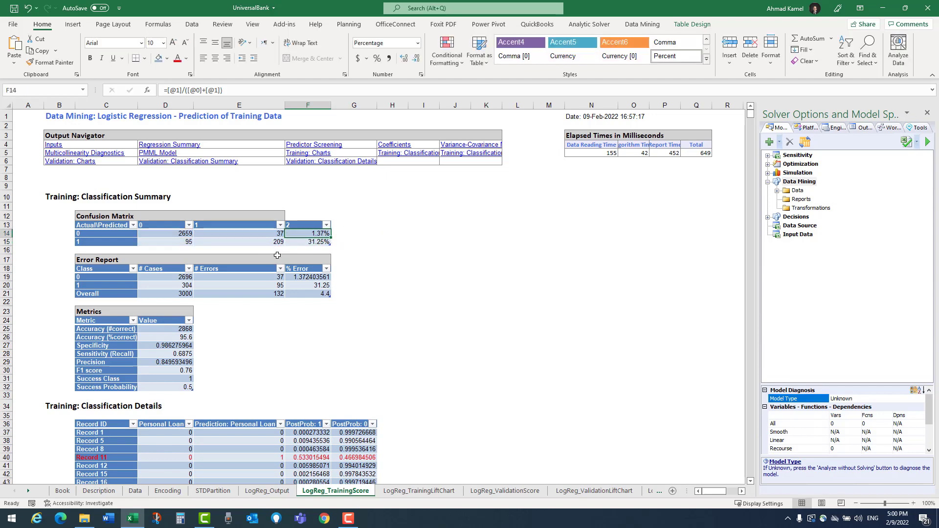
{"action": "left_click", "coordinate": [320, 250]}
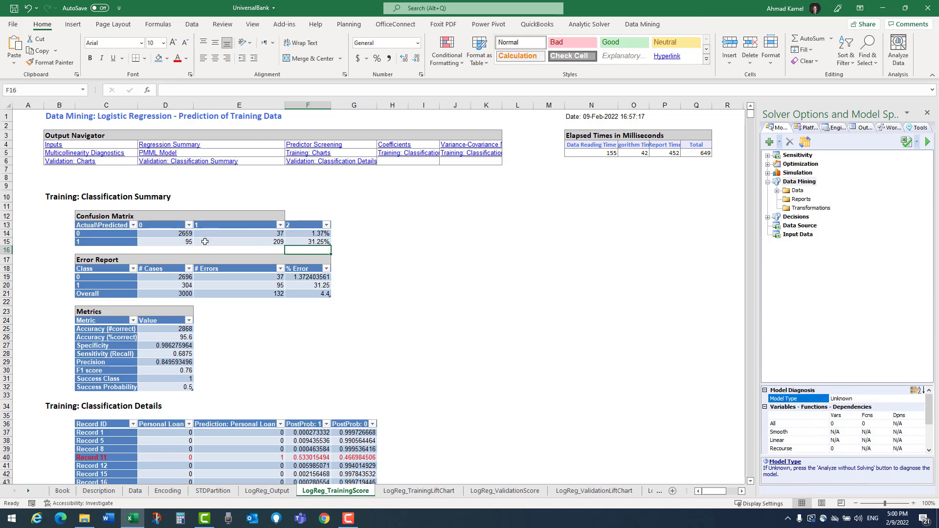
{"action": "left_click", "coordinate": [177, 240]}
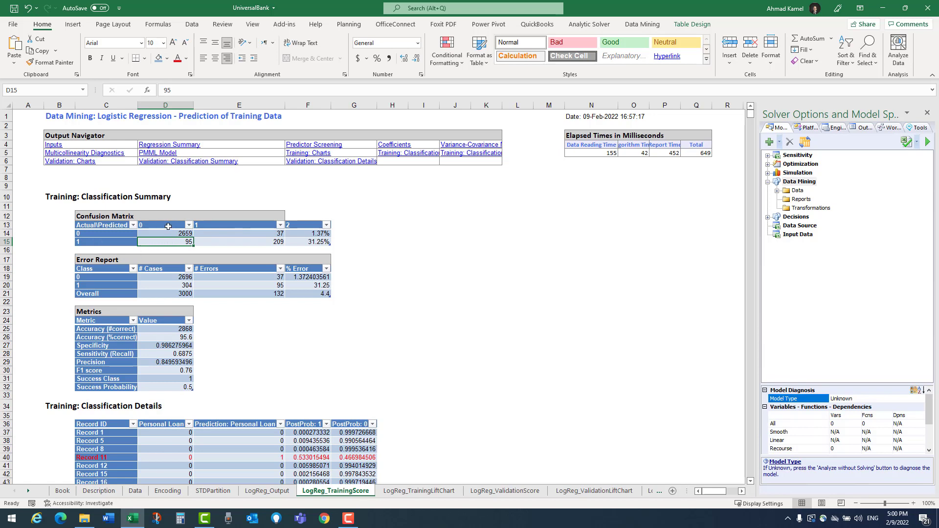
{"action": "left_click", "coordinate": [108, 242]}
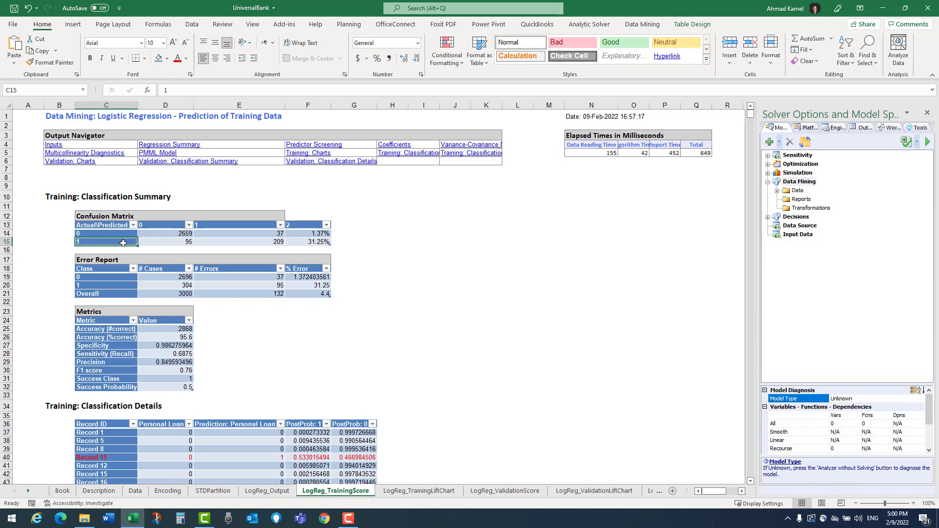
{"action": "left_click", "coordinate": [174, 242]}
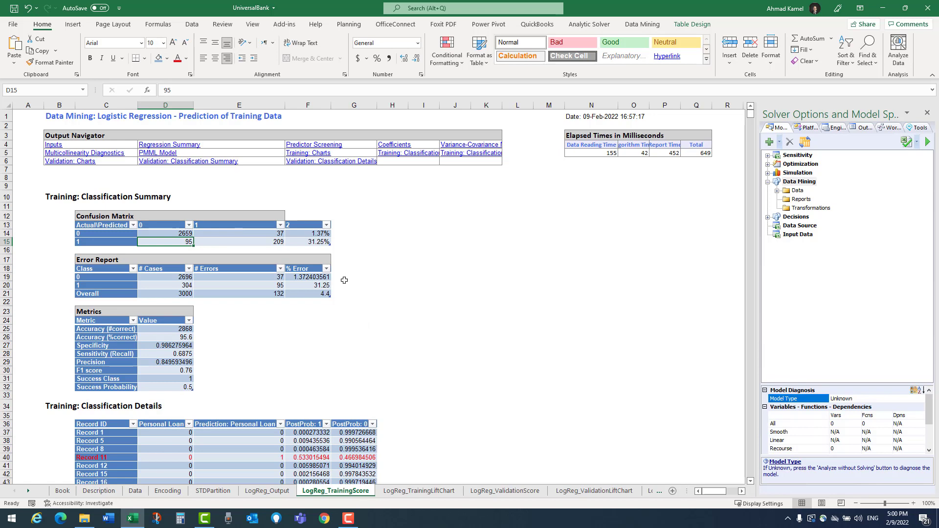
Review the overall % error in the Error Report and the F1 score in the Metrics table
{"action": "scroll", "coordinate": [352, 311], "scroll_direction": "down", "scroll_amount": 1}
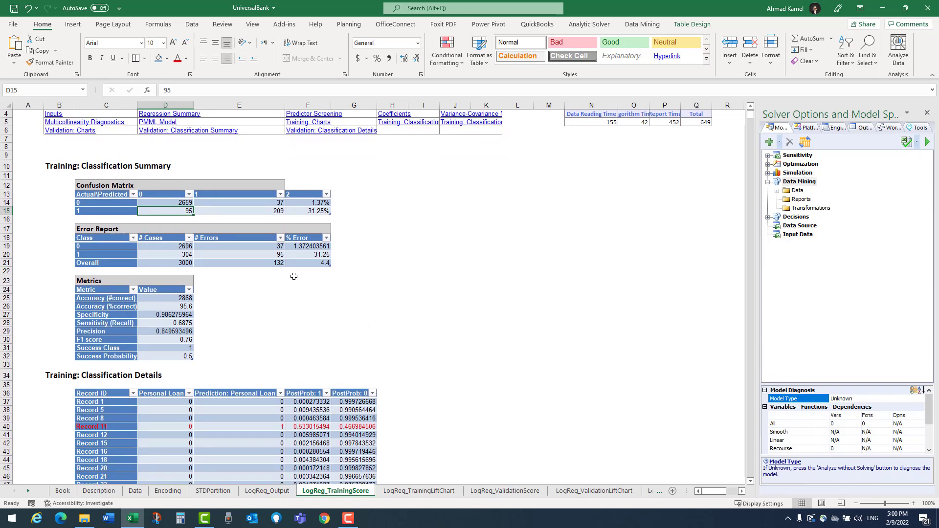
{"action": "left_click", "coordinate": [317, 262]}
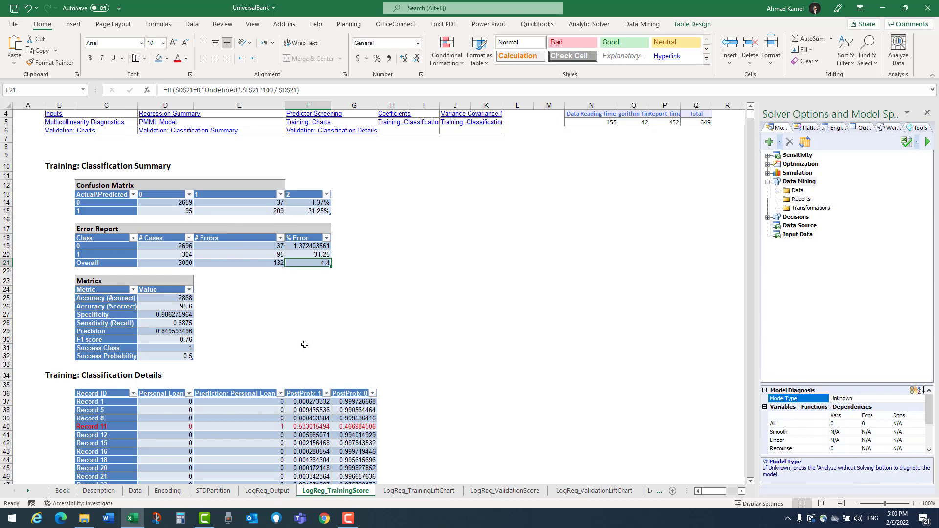
{"action": "scroll", "coordinate": [305, 345], "scroll_direction": "down", "scroll_amount": 3}
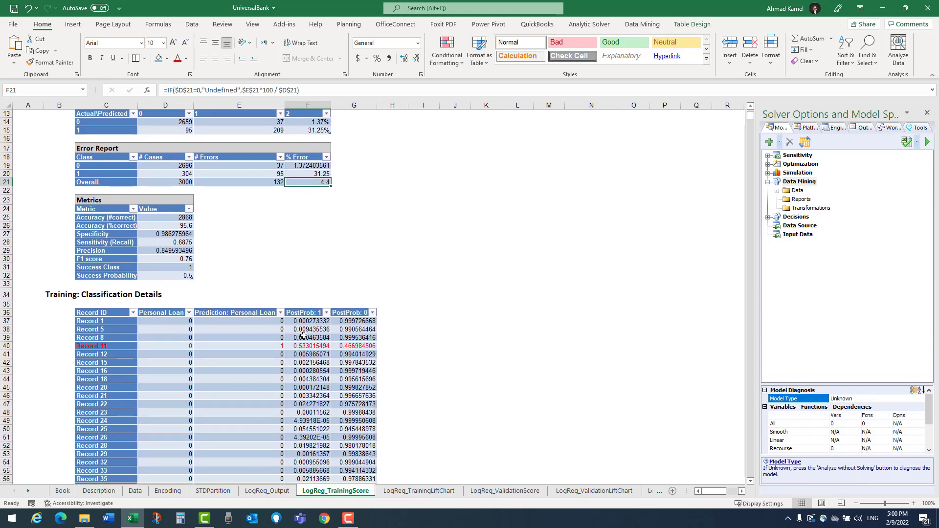
{"action": "left_click", "coordinate": [181, 259]}
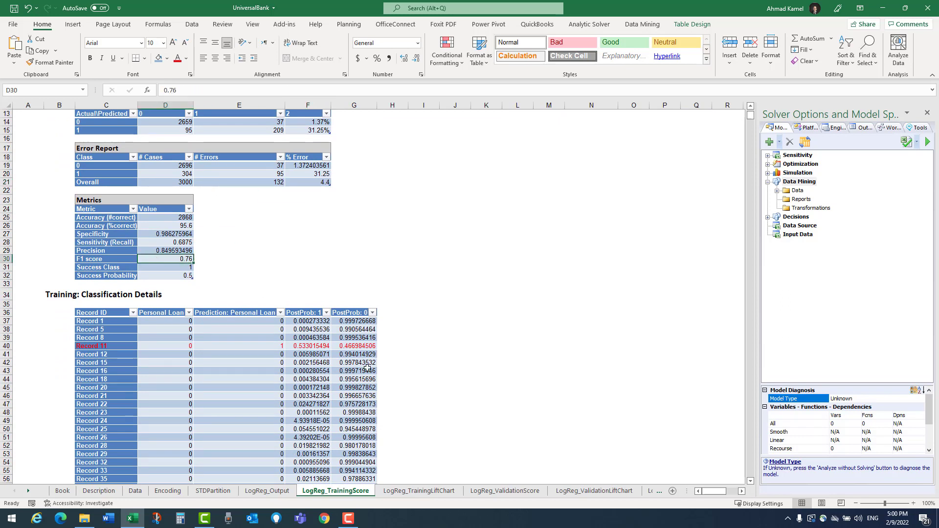
Format columns F and G, which hold the posterior probabilities, in comma style with six decimal places
{"action": "scroll", "coordinate": [364, 371], "scroll_direction": "down", "scroll_amount": 1}
{"action": "scroll", "coordinate": [308, 272], "scroll_direction": "down", "scroll_amount": 1}
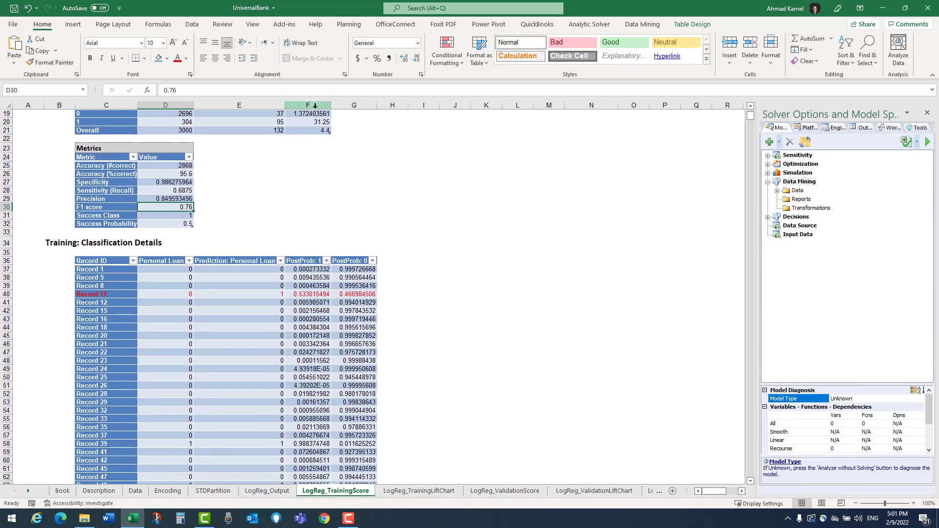
{"action": "left_click_drag", "start_coordinate": [317, 105], "coordinate": [363, 104]}
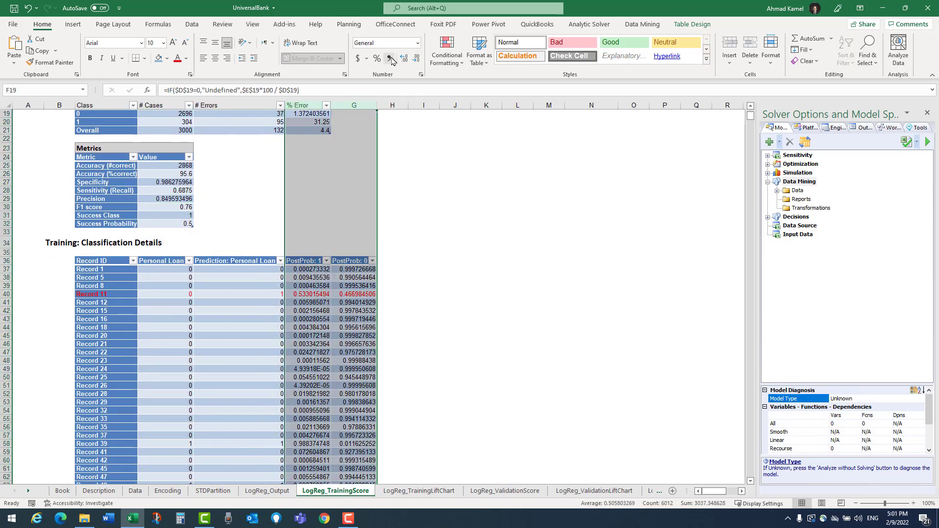
{"action": "left_click", "coordinate": [392, 59]}
{"action": "left_click", "coordinate": [404, 59]}
{"action": "left_click", "coordinate": [404, 59]}
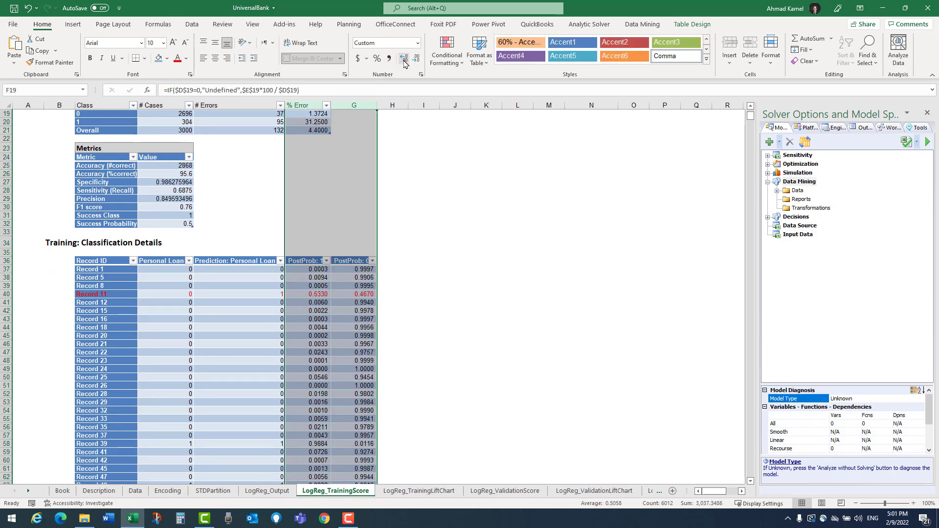
{"action": "left_click", "coordinate": [404, 60]}
{"action": "left_click", "coordinate": [404, 59]}
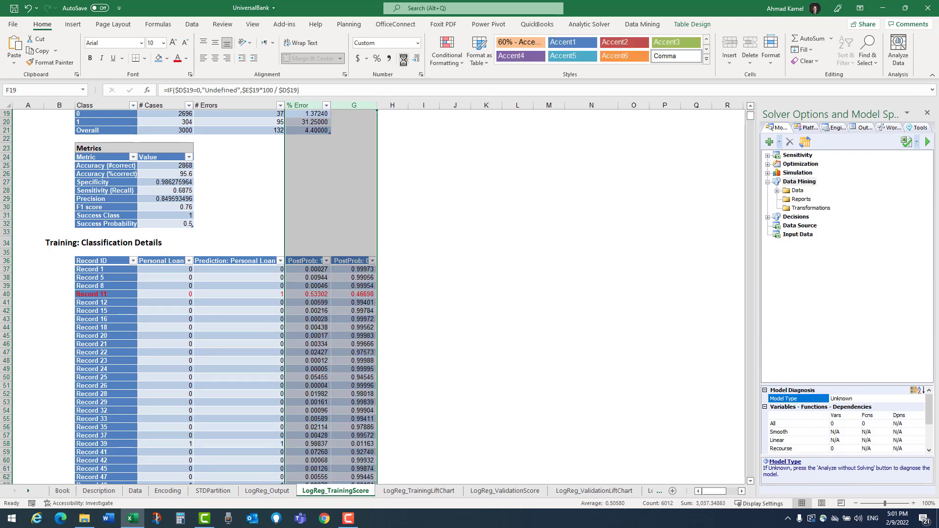
Compare Record 1's actual and predicted Personal Loan values, and check its class 1 posterior probability against the success probability cutoff
{"action": "left_click", "coordinate": [114, 271]}
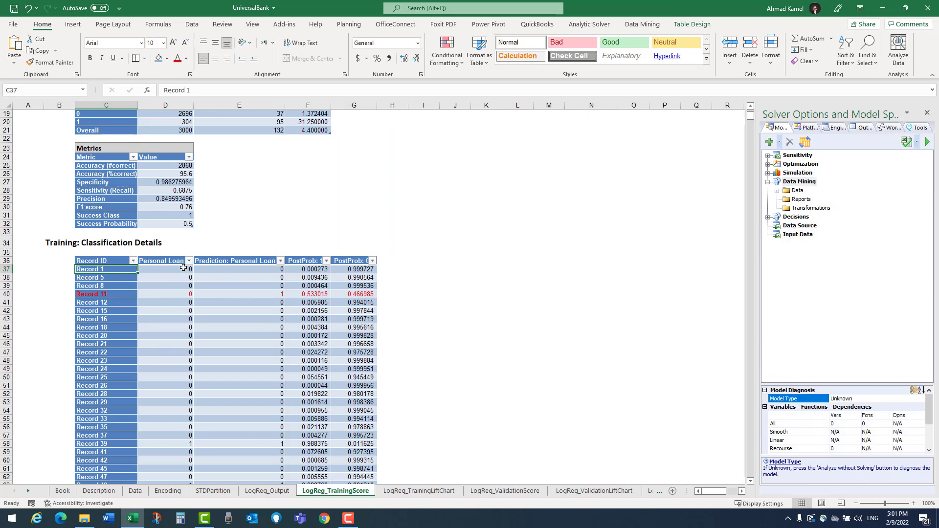
{"action": "left_click", "coordinate": [182, 269]}
{"action": "left_click", "coordinate": [266, 273]}
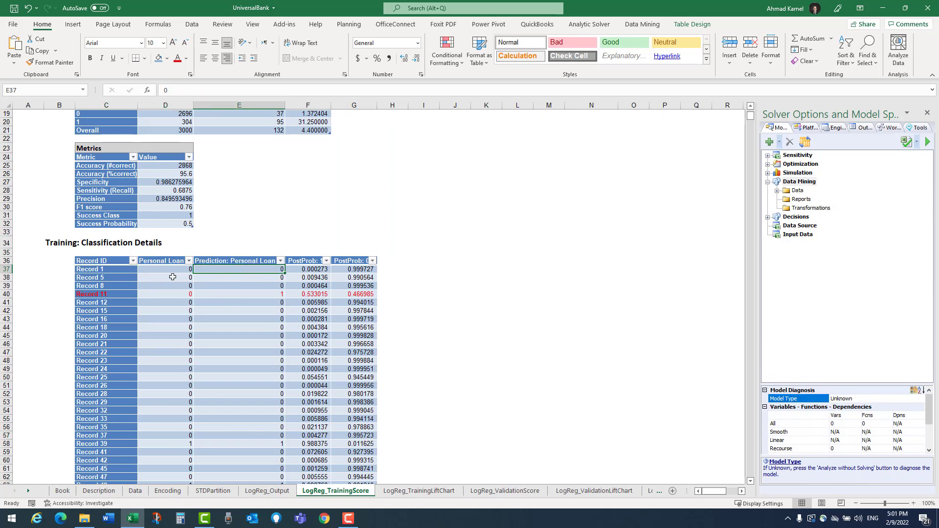
{"action": "left_click", "coordinate": [184, 269]}
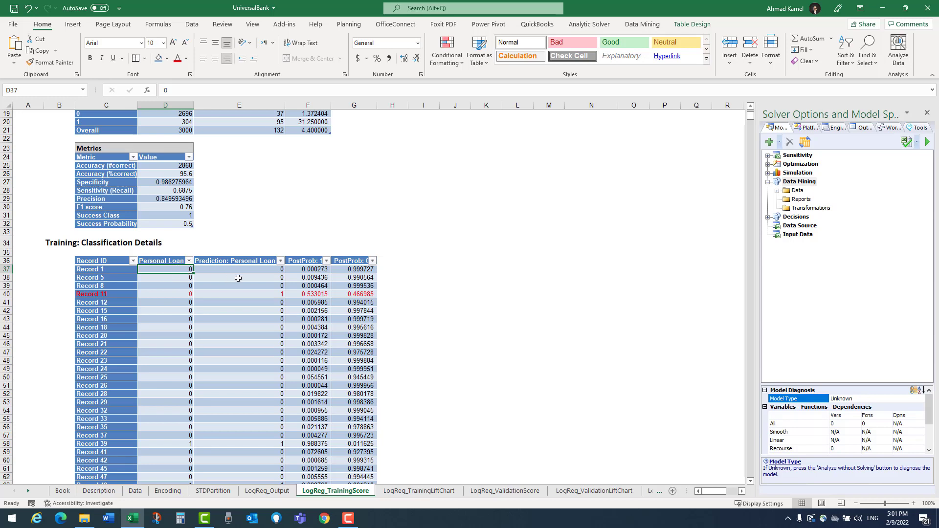
{"action": "left_click", "coordinate": [268, 270]}
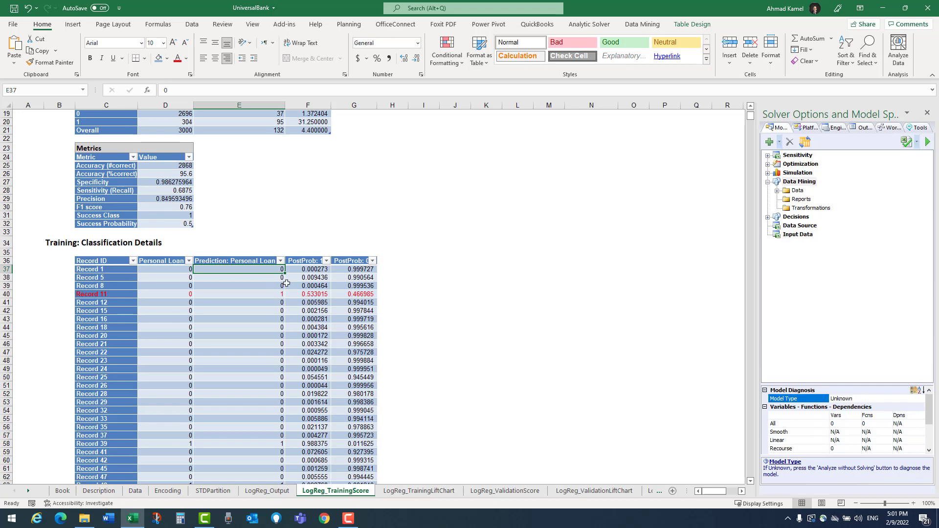
{"action": "left_click", "coordinate": [312, 271]}
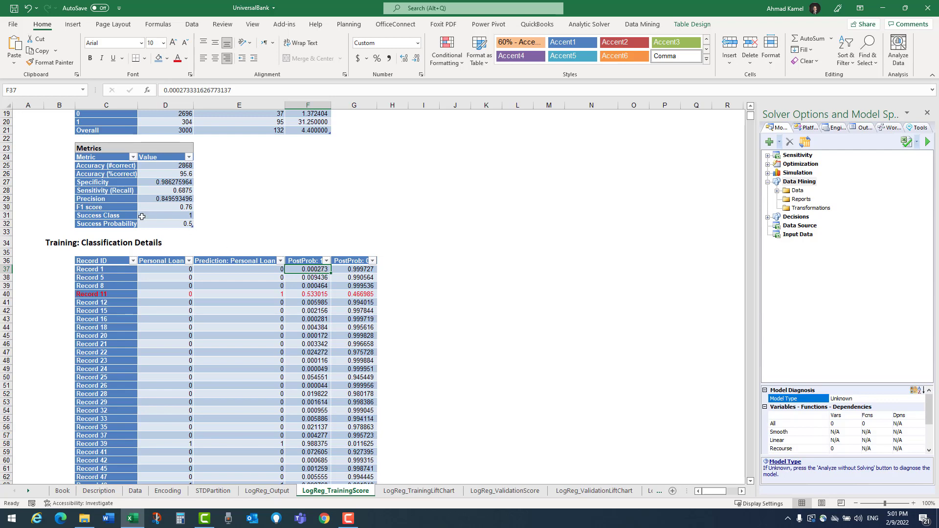
{"action": "left_click", "coordinate": [186, 225]}
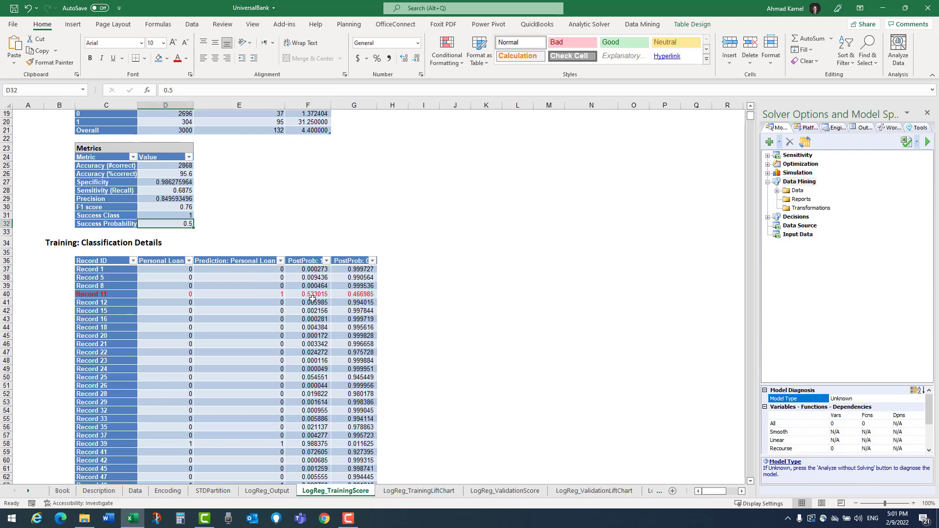
{"action": "left_click", "coordinate": [318, 270]}
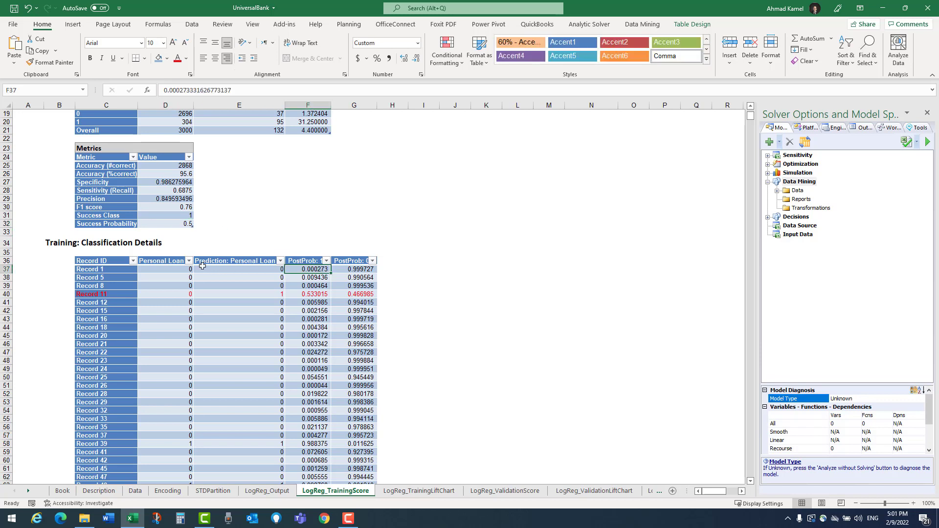
{"action": "left_click_drag", "start_coordinate": [174, 267], "coordinate": [234, 268]}
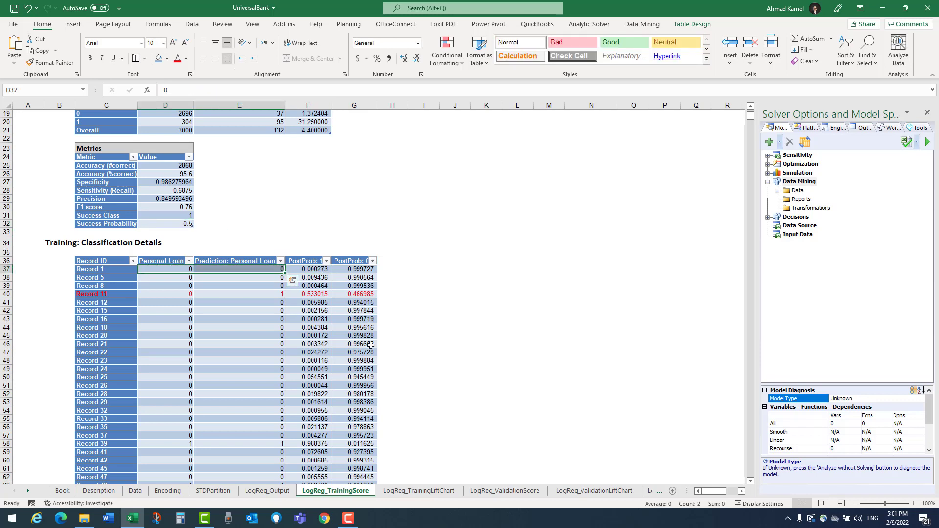
Examine misclassified Record 11's class 1 posterior probability together with its predicted and actual Personal Loan values
{"action": "left_click", "coordinate": [320, 294]}
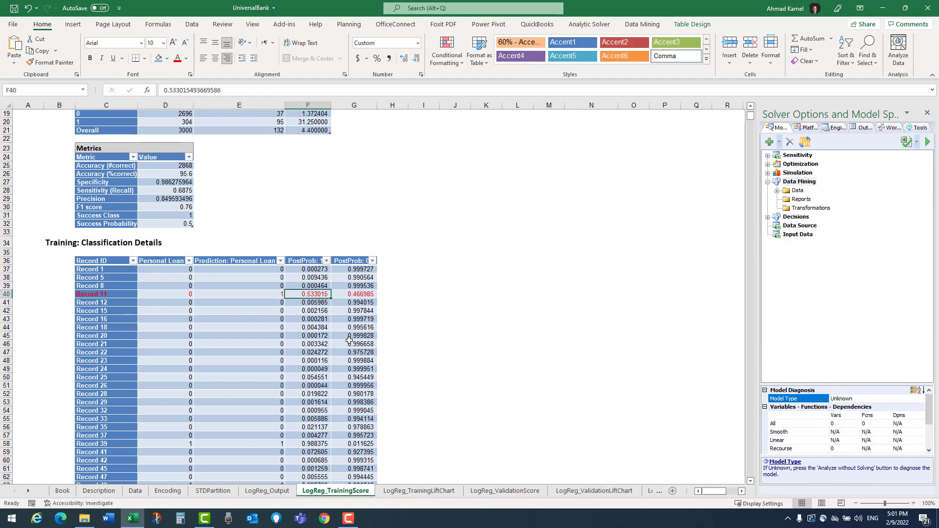
{"action": "left_click", "coordinate": [272, 293]}
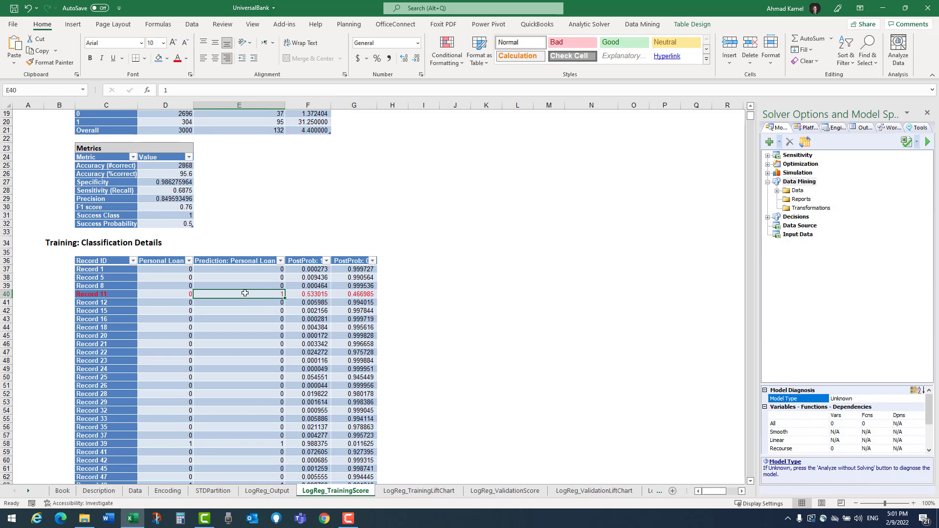
{"action": "left_click", "coordinate": [186, 294]}
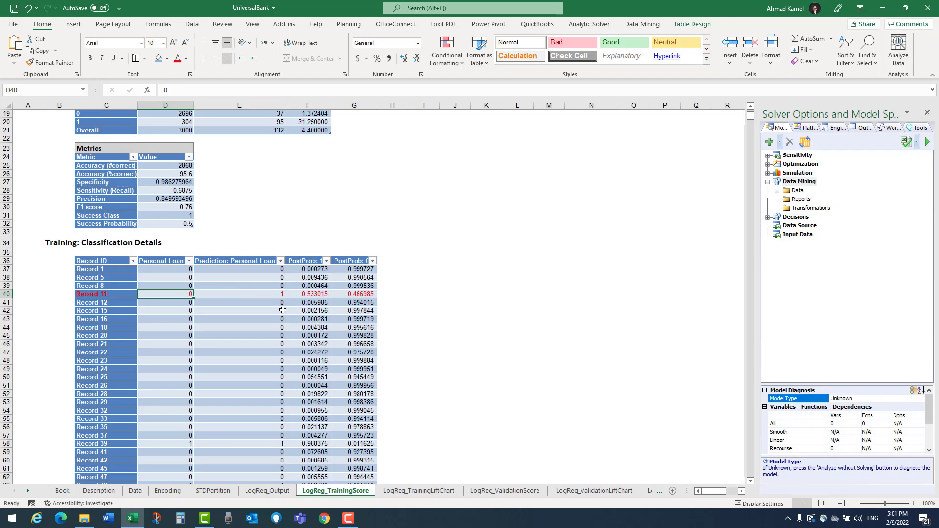
Examine the training classification details for misclassified records, checking Record 60's class 1 posterior probability
{"action": "scroll", "coordinate": [327, 323], "scroll_direction": "down", "scroll_amount": 1}
{"action": "scroll", "coordinate": [326, 323], "scroll_direction": "down", "scroll_amount": 9}
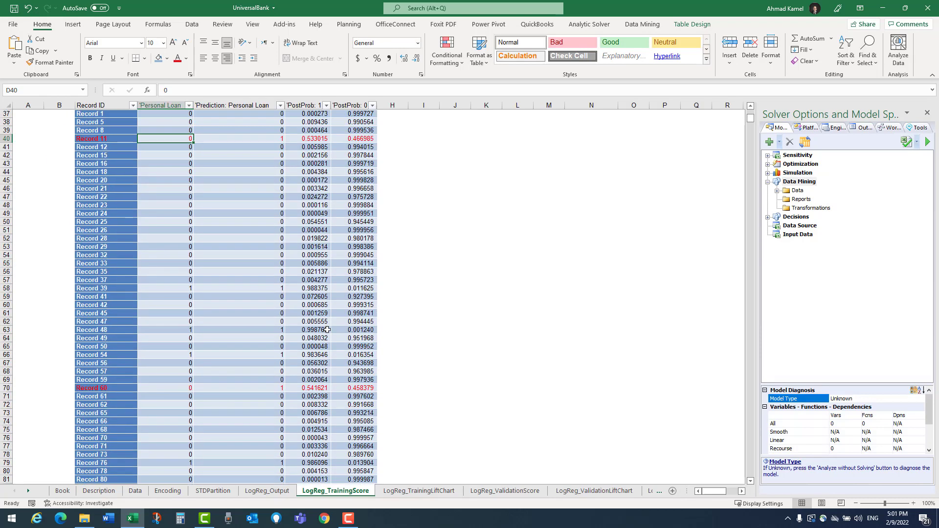
{"action": "left_click", "coordinate": [309, 313]}
{"action": "scroll", "coordinate": [353, 339], "scroll_direction": "down", "scroll_amount": 3}
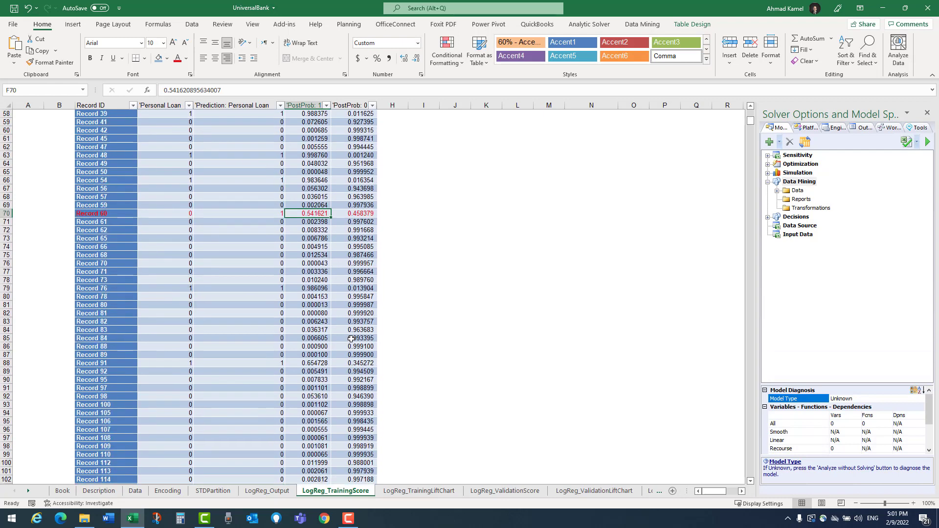
{"action": "scroll", "coordinate": [353, 340], "scroll_direction": "down", "scroll_amount": 20}
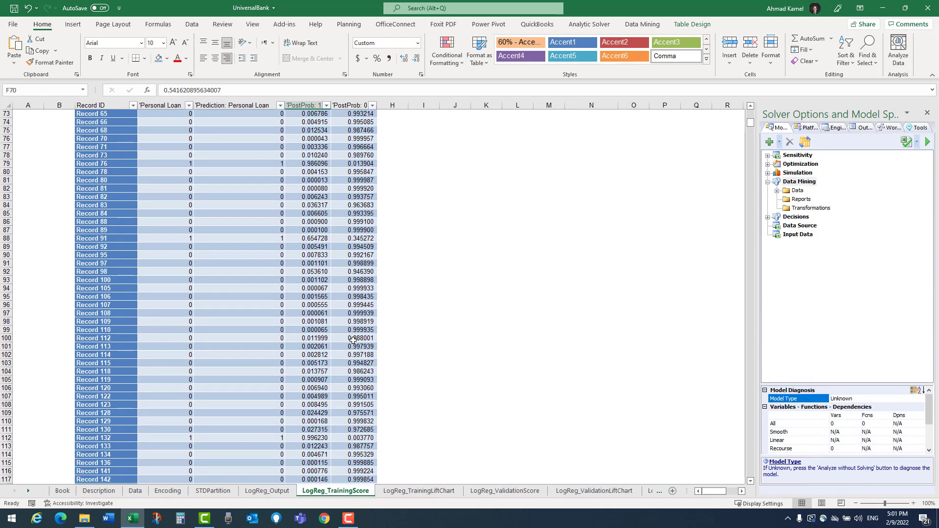
{"action": "scroll", "coordinate": [353, 342], "scroll_direction": "down", "scroll_amount": 4}
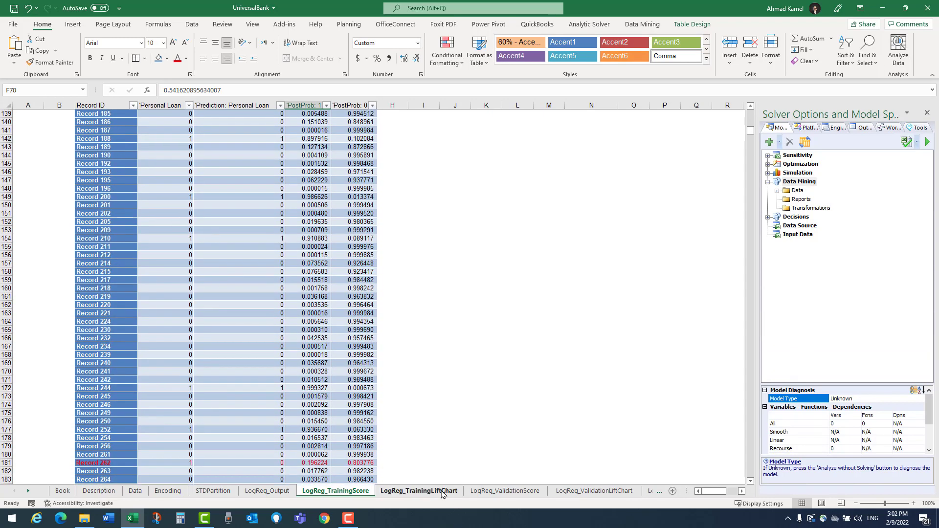
View the training lift chart, ROC curve and decile-wise lift chart on the LogReg_TrainingLiftChart sheet, closing each one
{"action": "left_click", "coordinate": [419, 491]}
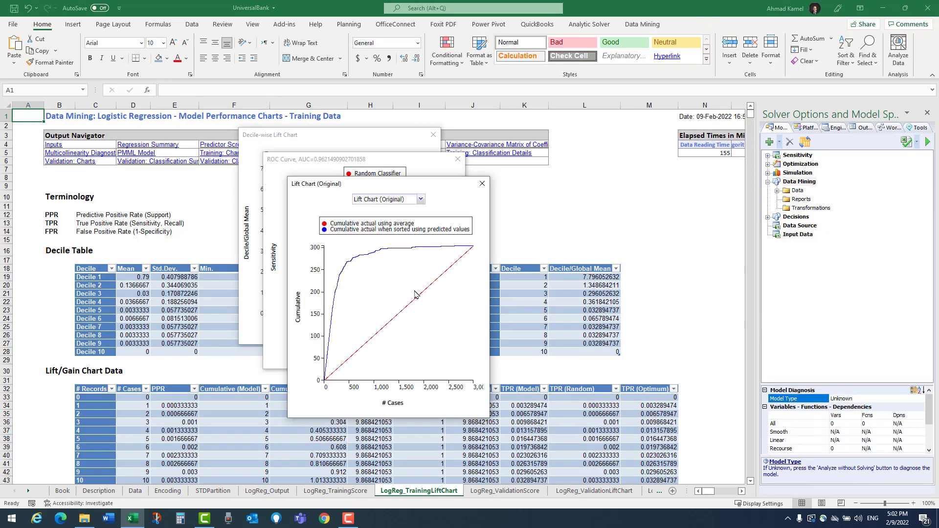
{"action": "left_click", "coordinate": [483, 185]}
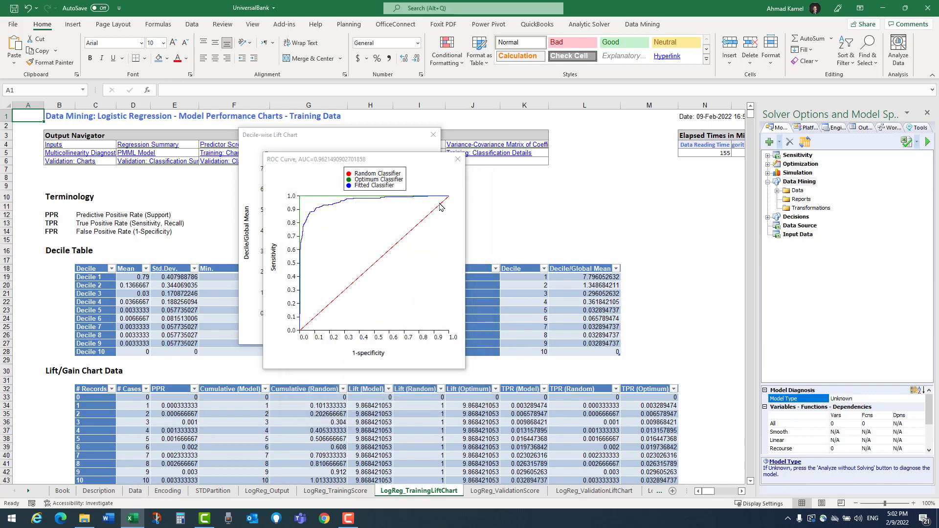
{"action": "left_click", "coordinate": [457, 159]}
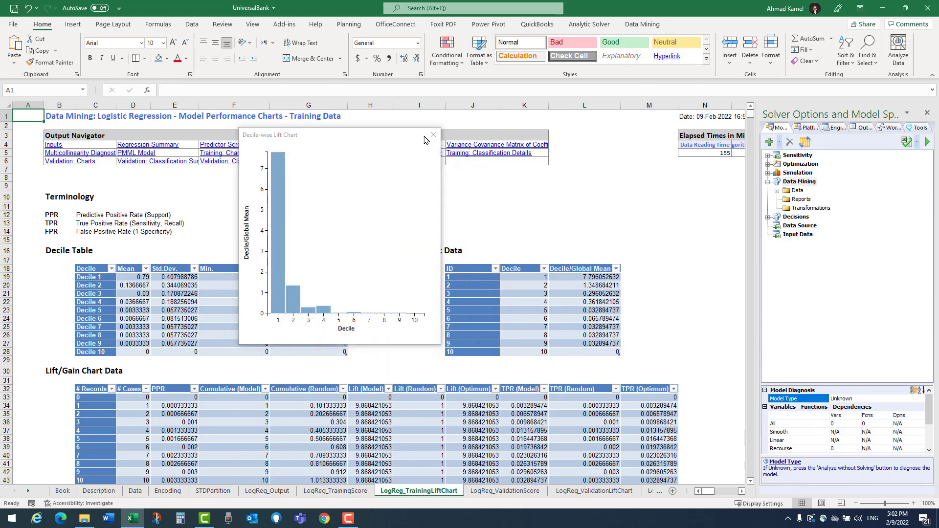
{"action": "left_click", "coordinate": [432, 135]}
Copy the three training % Error values and paste them as values beside the % Error column in the validation Error Report
{"action": "left_click", "coordinate": [518, 493]}
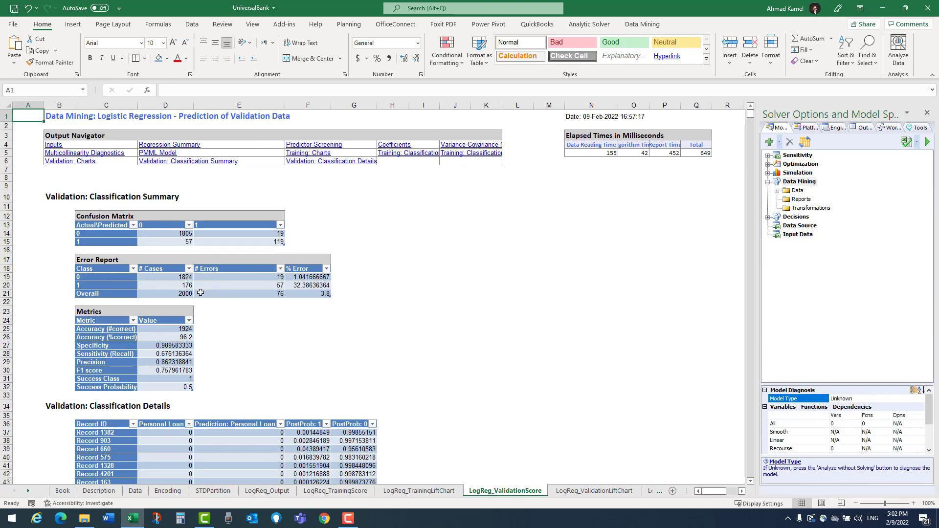
{"action": "left_click", "coordinate": [325, 293]}
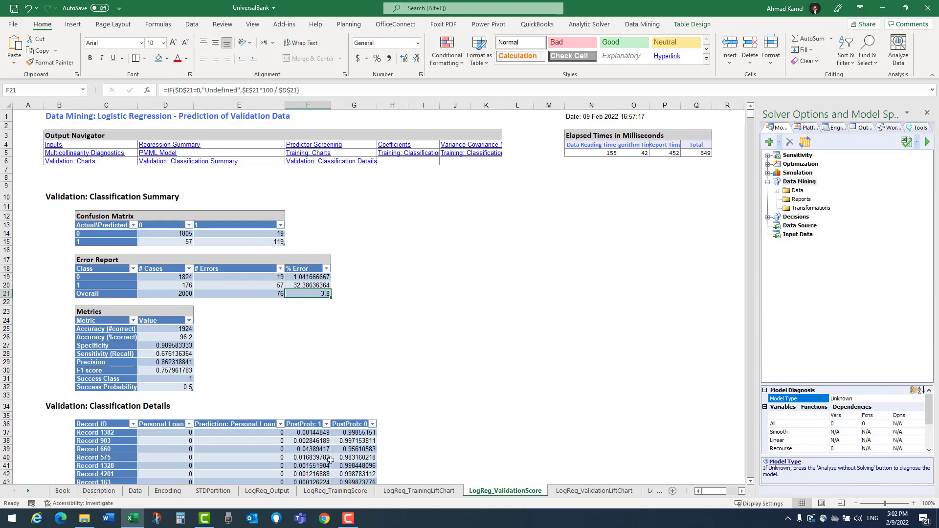
{"action": "left_click", "coordinate": [343, 495]}
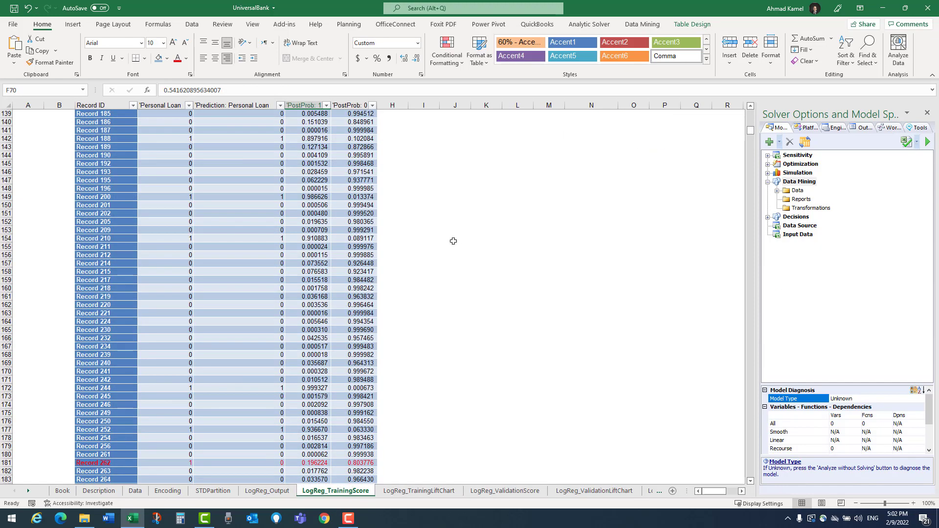
{"action": "scroll", "coordinate": [453, 302], "scroll_direction": "up", "scroll_amount": 10}
{"action": "scroll", "coordinate": [466, 305], "scroll_direction": "up", "scroll_amount": 7}
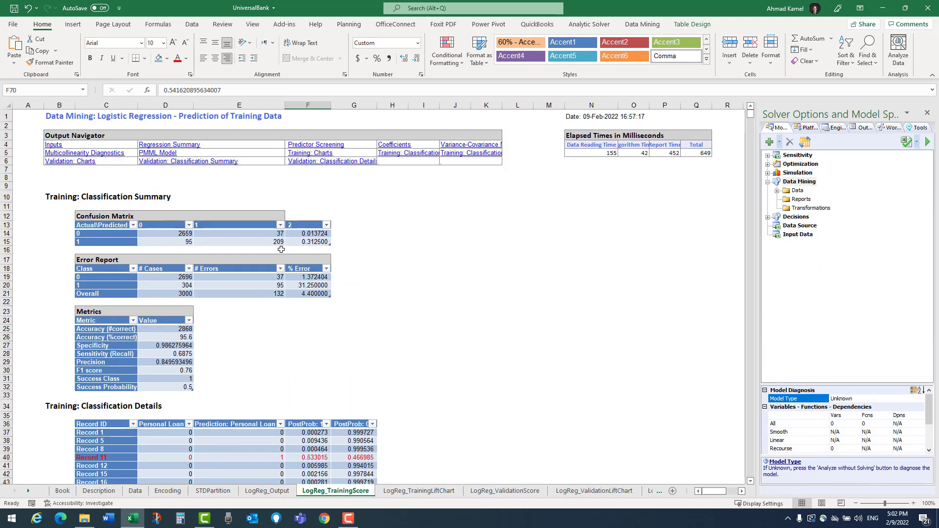
{"action": "left_click_drag", "start_coordinate": [315, 278], "coordinate": [316, 293]}
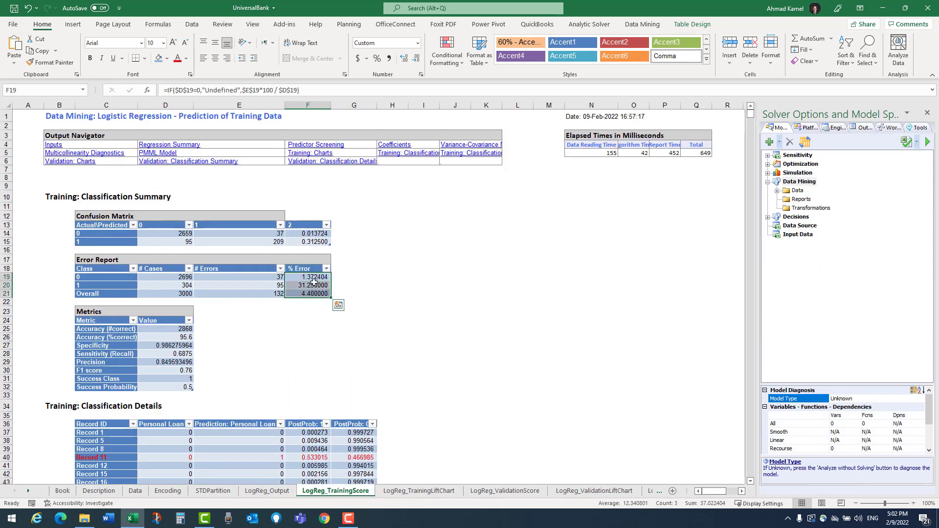
{"action": "right_click", "coordinate": [318, 293]}
{"action": "left_click", "coordinate": [349, 240]}
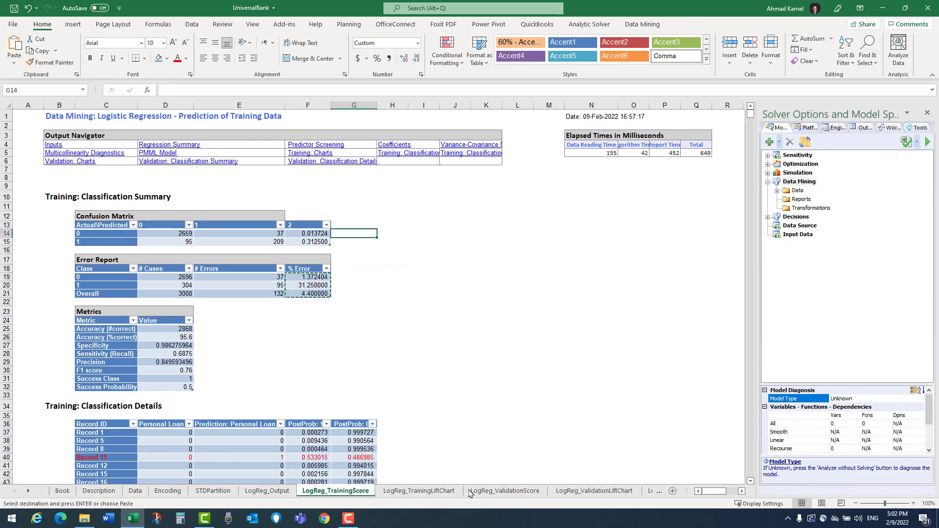
{"action": "left_click", "coordinate": [494, 491]}
{"action": "left_click", "coordinate": [353, 278]}
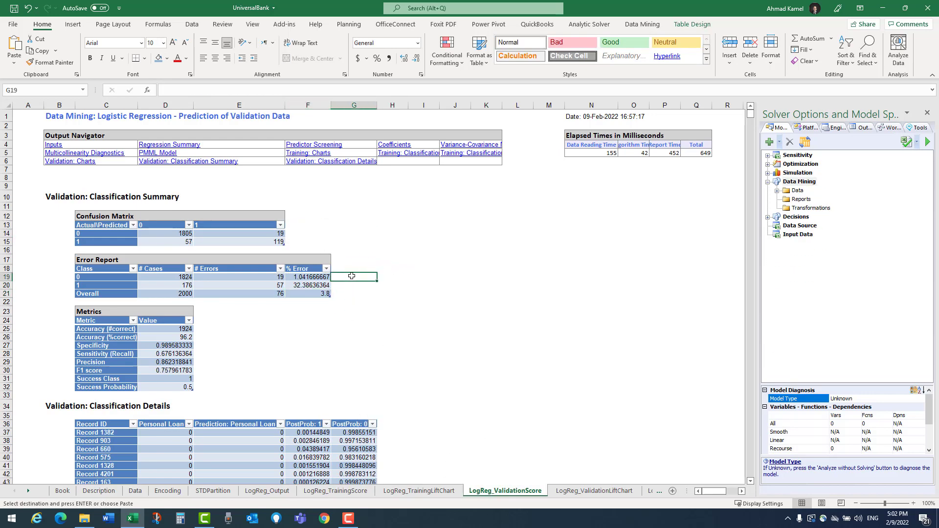
{"action": "right_click", "coordinate": [352, 277]}
{"action": "left_click", "coordinate": [392, 52]}
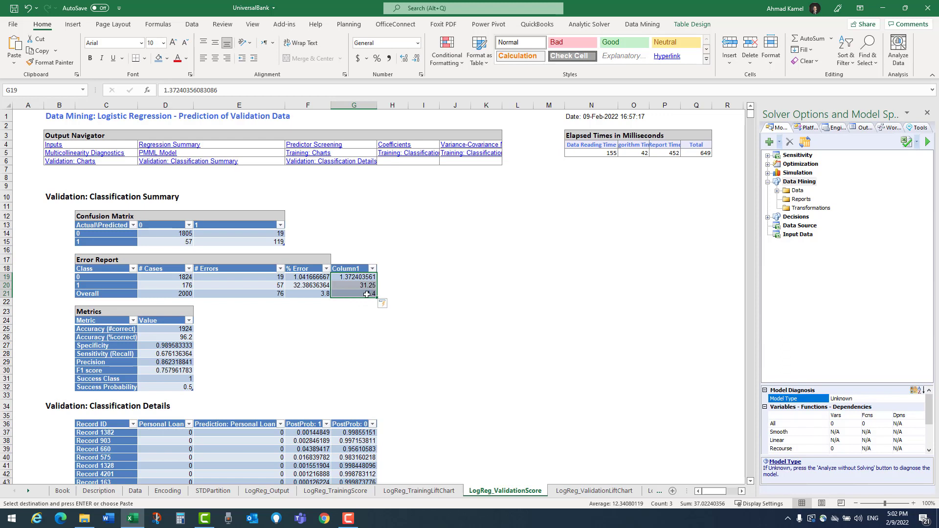
Compare the validation % Error figures with the pasted training figures in the Error Report, including the overall rate
{"action": "left_click", "coordinate": [364, 294]}
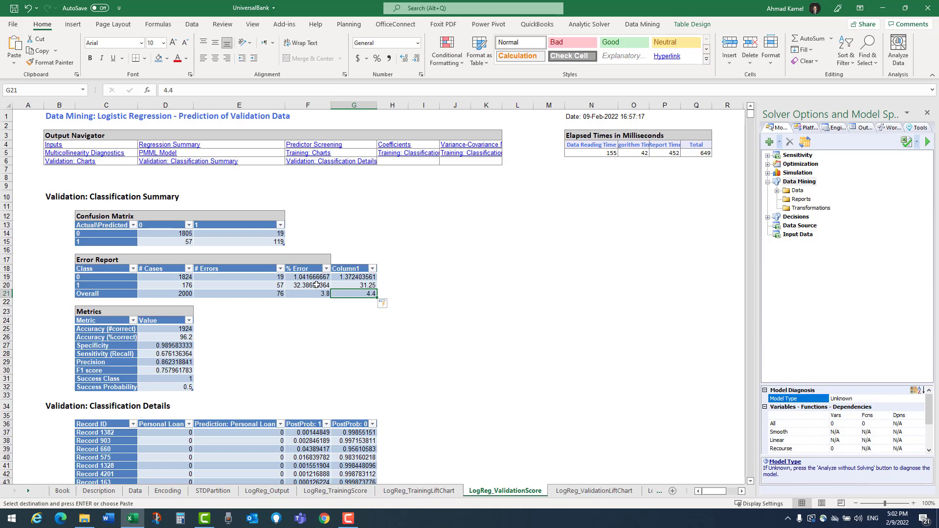
{"action": "left_click_drag", "start_coordinate": [307, 269], "coordinate": [365, 293]}
{"action": "left_click", "coordinate": [355, 269]}
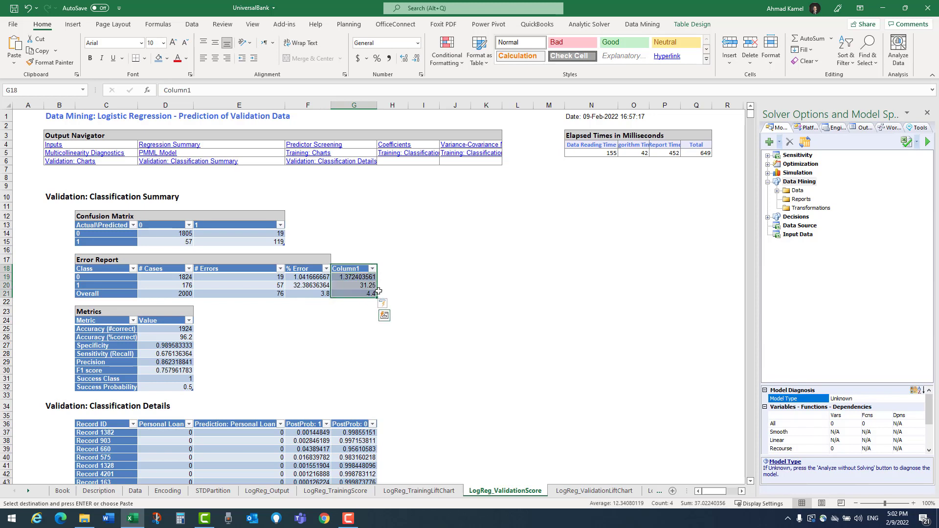
{"action": "scroll", "coordinate": [383, 340], "scroll_direction": "down", "scroll_amount": 2}
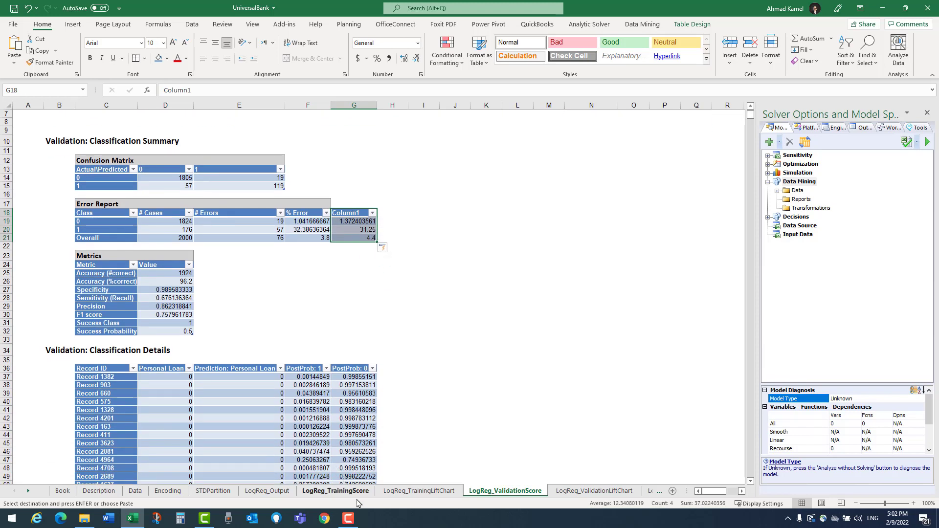
Copy the training Metrics values in D25:D32 and paste them as values beside the validation Metrics, starting in E25
{"action": "left_click", "coordinate": [343, 491]}
{"action": "left_click_drag", "start_coordinate": [188, 327], "coordinate": [192, 387]}
{"action": "right_click", "coordinate": [195, 350]}
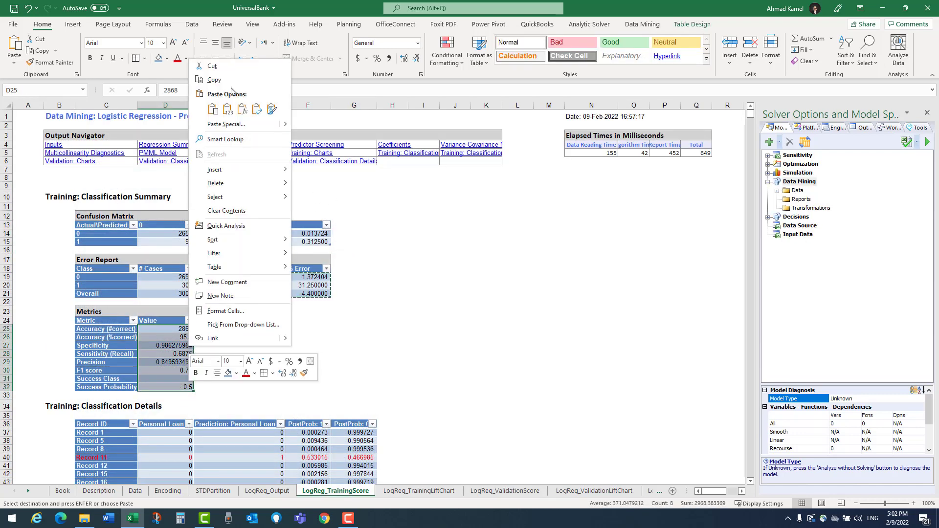
{"action": "left_click", "coordinate": [214, 79]}
{"action": "left_click", "coordinate": [506, 491]}
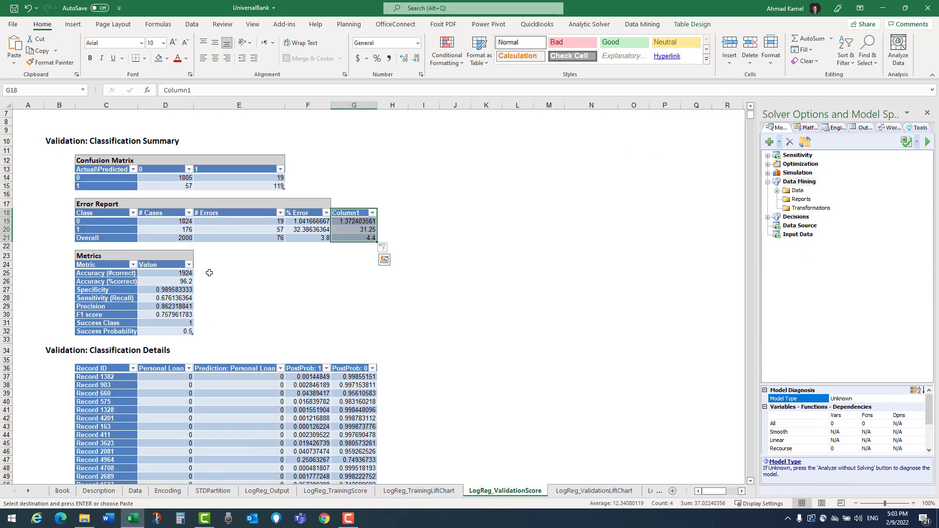
{"action": "left_click", "coordinate": [209, 273]}
{"action": "right_click", "coordinate": [209, 272]}
{"action": "left_click", "coordinate": [248, 285]}
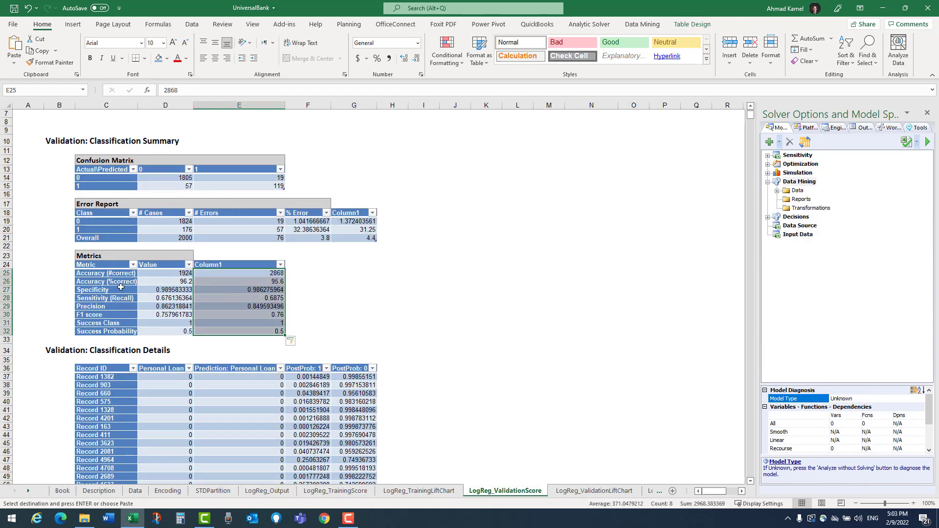
Compare the validation and training metrics side by side, including precision, F1 score and success probability
{"action": "left_click", "coordinate": [270, 277]}
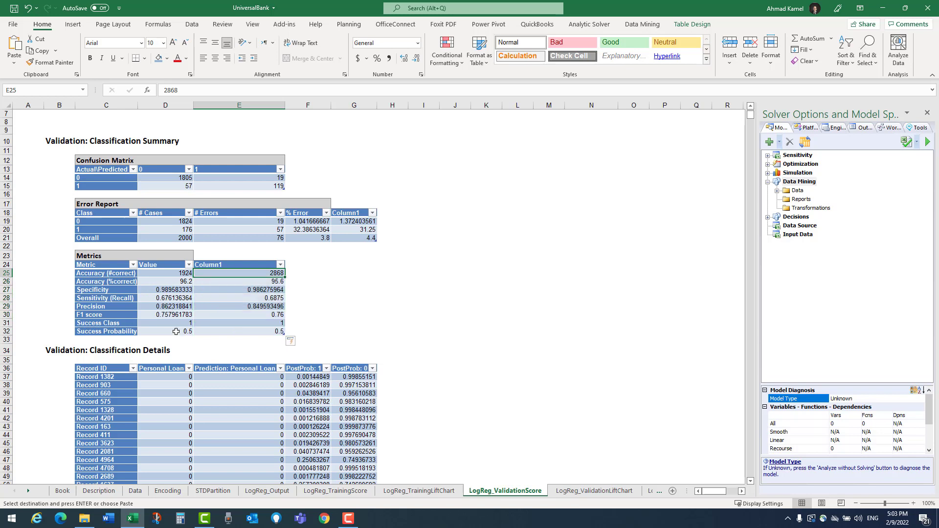
{"action": "left_click_drag", "start_coordinate": [177, 308], "coordinate": [176, 315]}
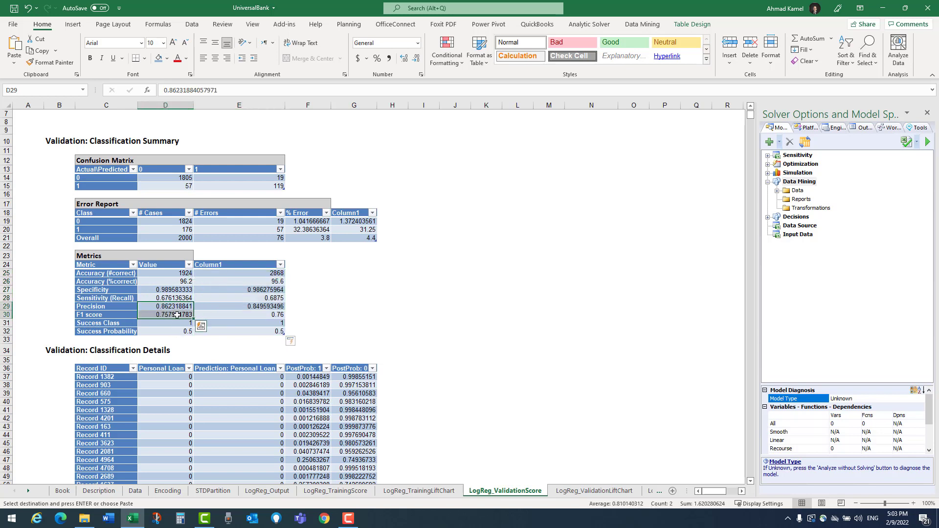
{"action": "left_click", "coordinate": [176, 315]}
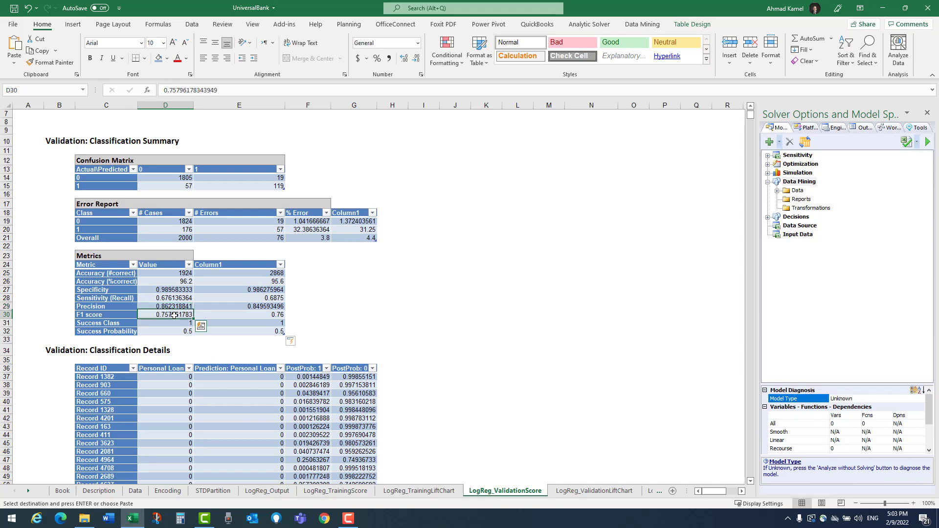
{"action": "left_click", "coordinate": [250, 318]}
{"action": "left_click_drag", "start_coordinate": [266, 273], "coordinate": [266, 330]}
{"action": "left_click", "coordinate": [164, 330]}
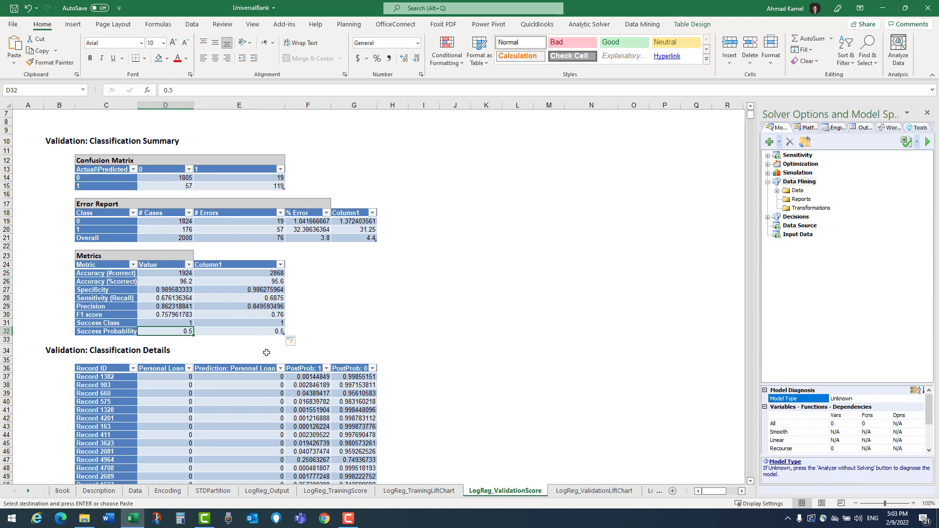
Format columns F and G of the validation sheet in comma style with three decimal places
{"action": "scroll", "coordinate": [352, 369], "scroll_direction": "down", "scroll_amount": 4}
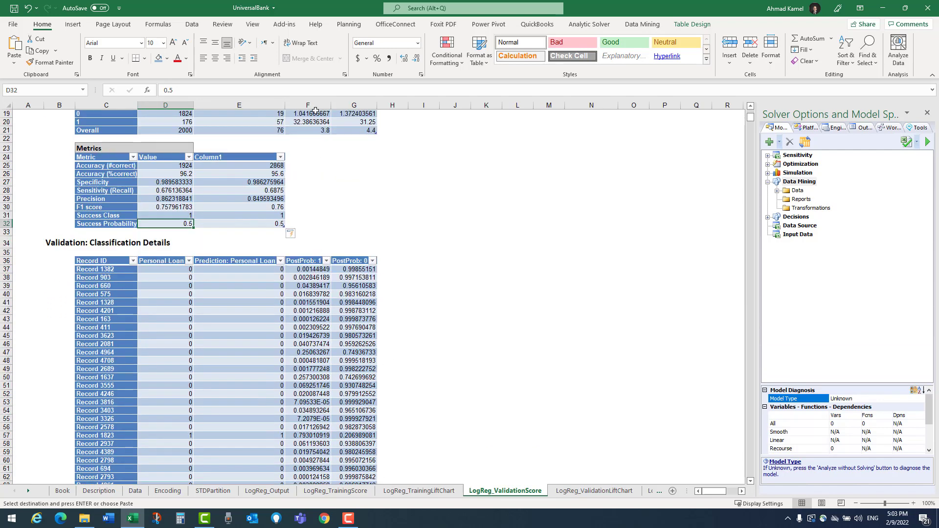
{"action": "left_click_drag", "start_coordinate": [316, 106], "coordinate": [354, 106]}
{"action": "left_click", "coordinate": [389, 58]}
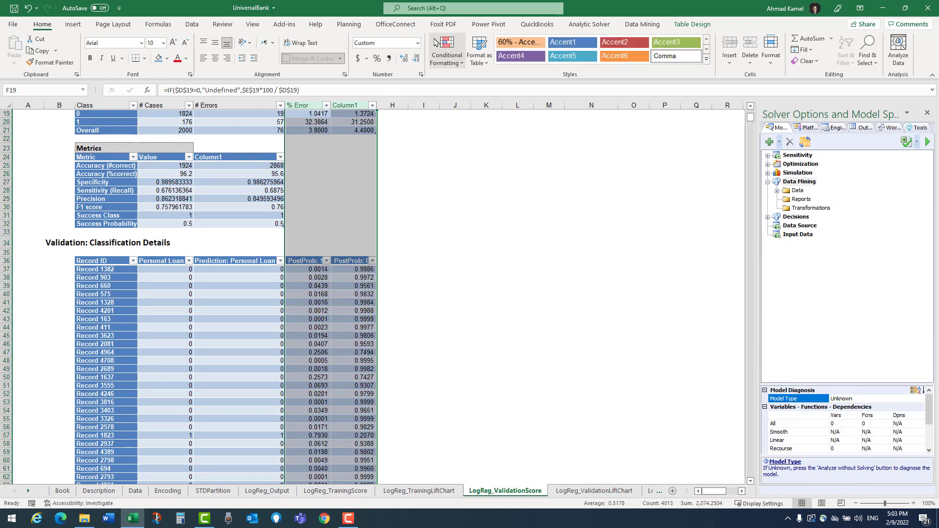
{"action": "left_click", "coordinate": [416, 58]}
{"action": "left_click", "coordinate": [319, 269]}
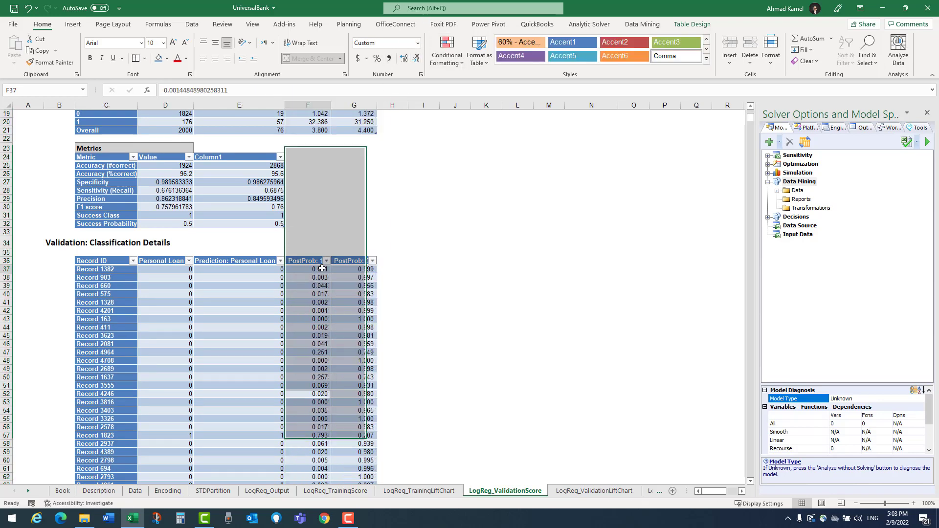
Check the validation records' class 1 posterior probabilities against the success probability cutoff, including the misclassified record in row 70
{"action": "left_click", "coordinate": [181, 225]}
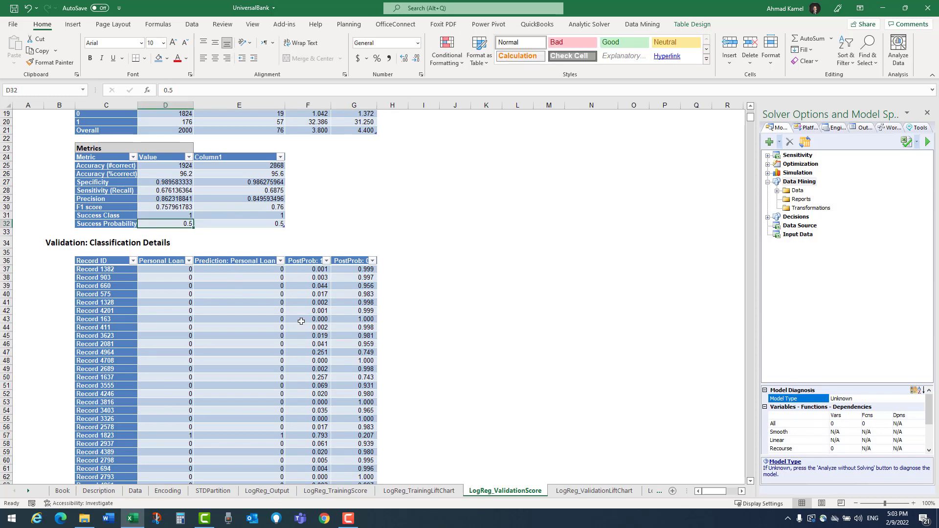
{"action": "left_click_drag", "start_coordinate": [318, 270], "coordinate": [312, 276]}
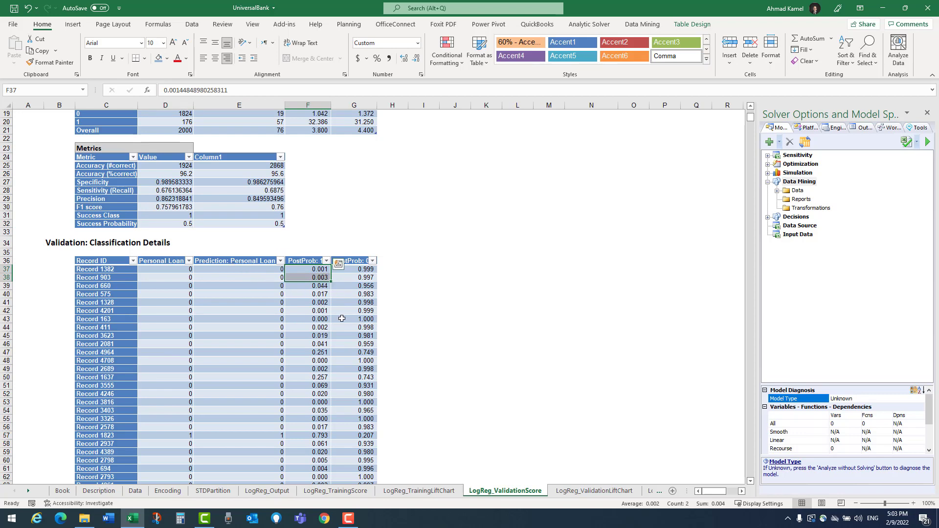
{"action": "scroll", "coordinate": [338, 318], "scroll_direction": "down", "scroll_amount": 6}
{"action": "scroll", "coordinate": [342, 323], "scroll_direction": "down", "scroll_amount": 2}
{"action": "left_click", "coordinate": [305, 338]}
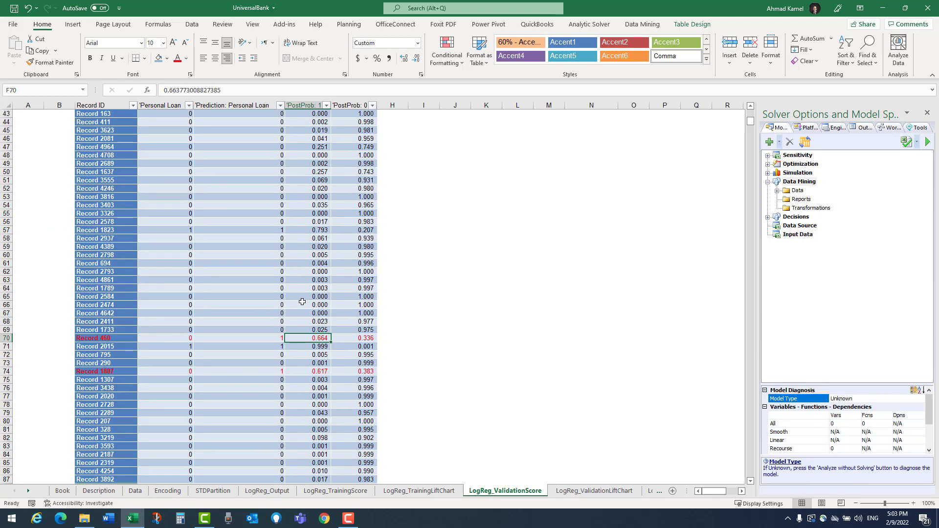
{"action": "scroll", "coordinate": [302, 302], "scroll_direction": "up", "scroll_amount": 5}
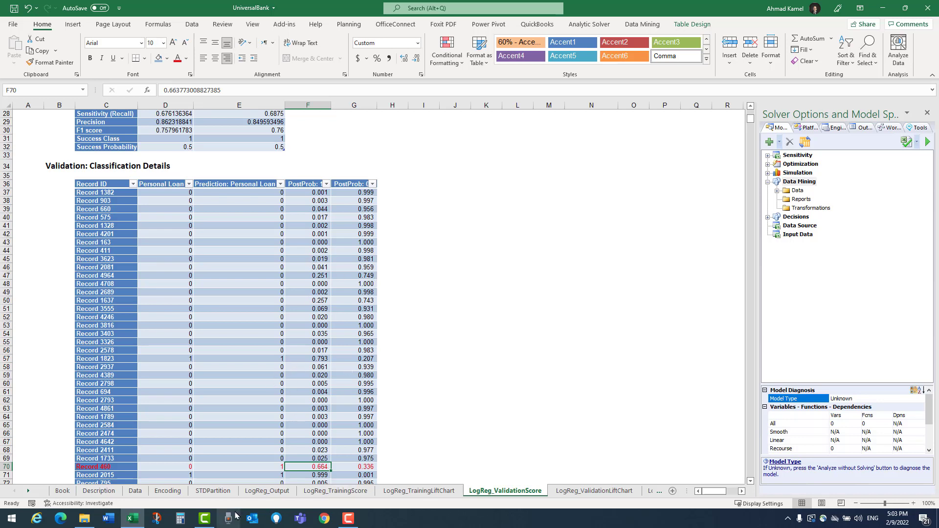
Run a logistic regression on the STDPartition sheet with a success probability cutoff of 0.9, keeping the remaining settings
{"action": "left_click", "coordinate": [217, 492]}
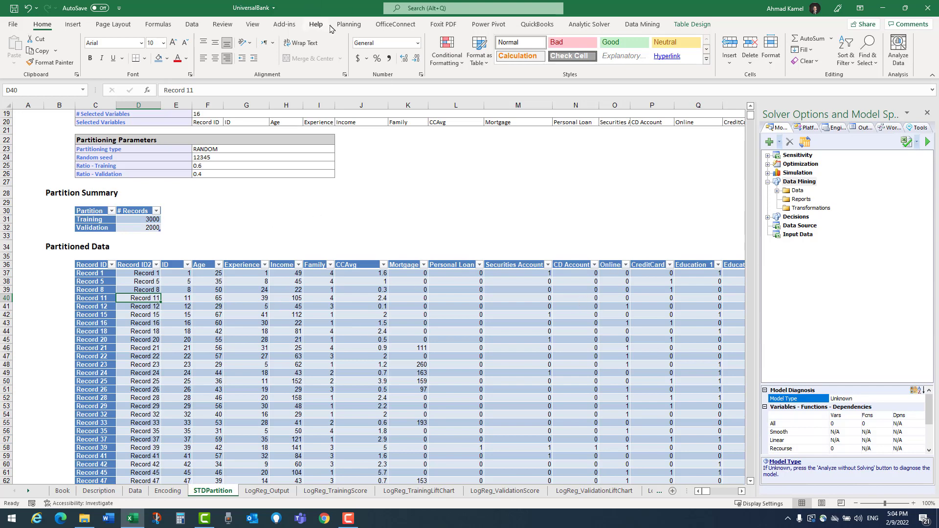
{"action": "left_click", "coordinate": [658, 25]}
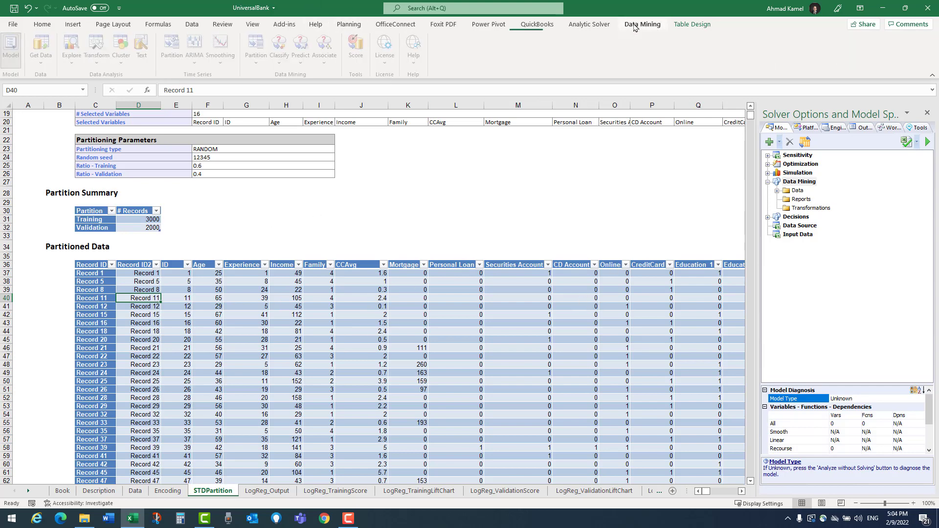
{"action": "left_click", "coordinate": [285, 63]}
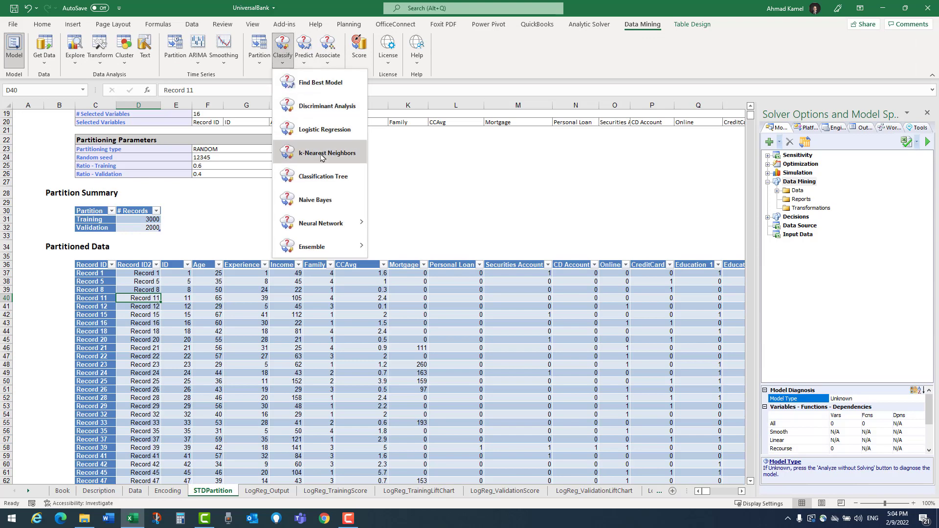
{"action": "left_click", "coordinate": [326, 131]}
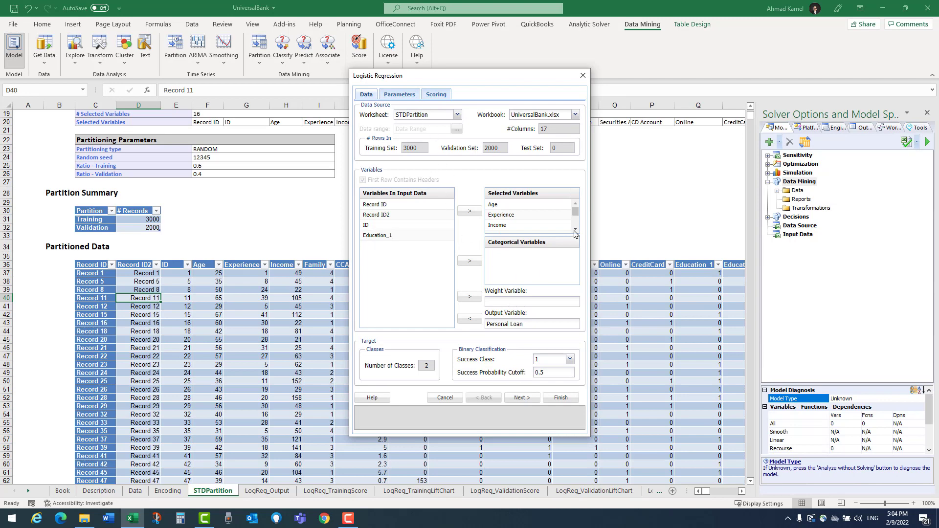
{"action": "double_click", "coordinate": [554, 373]}
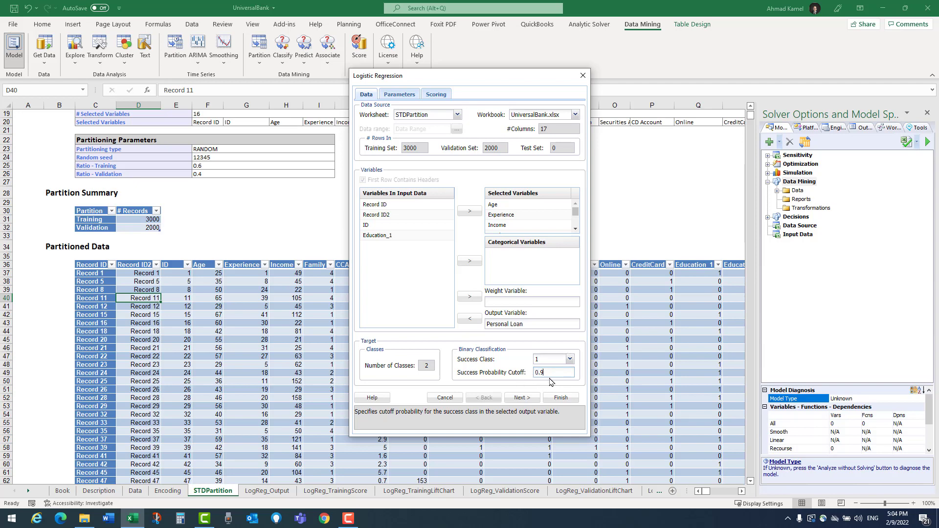
{"action": "left_click", "coordinate": [532, 397]}
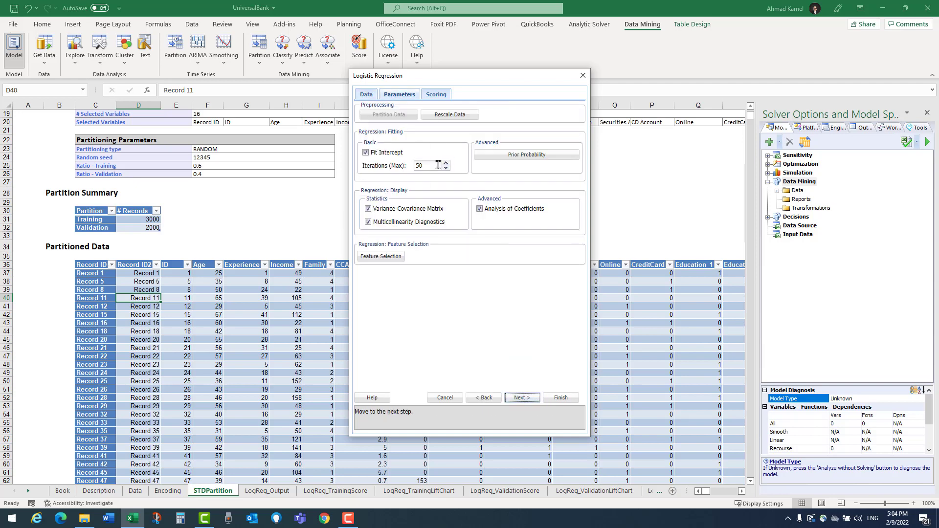
{"action": "left_click", "coordinate": [533, 398]}
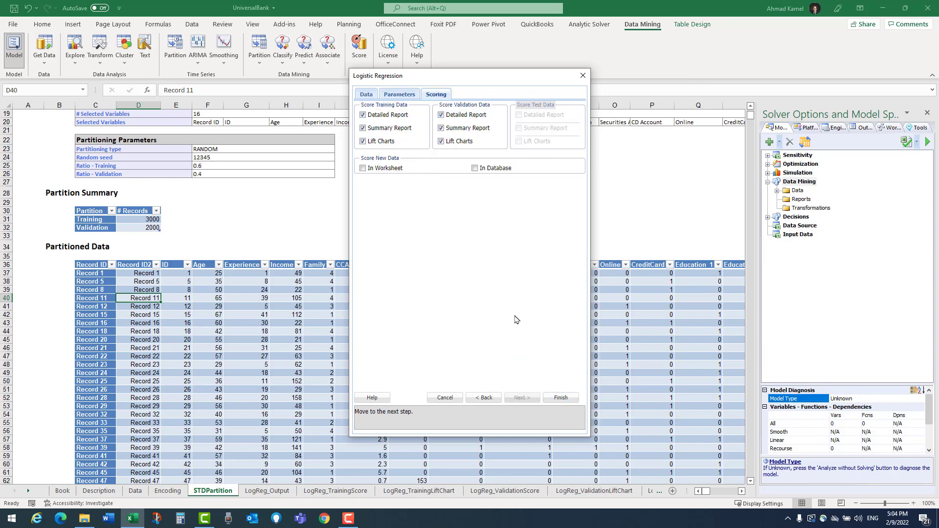
{"action": "left_click", "coordinate": [563, 399]}
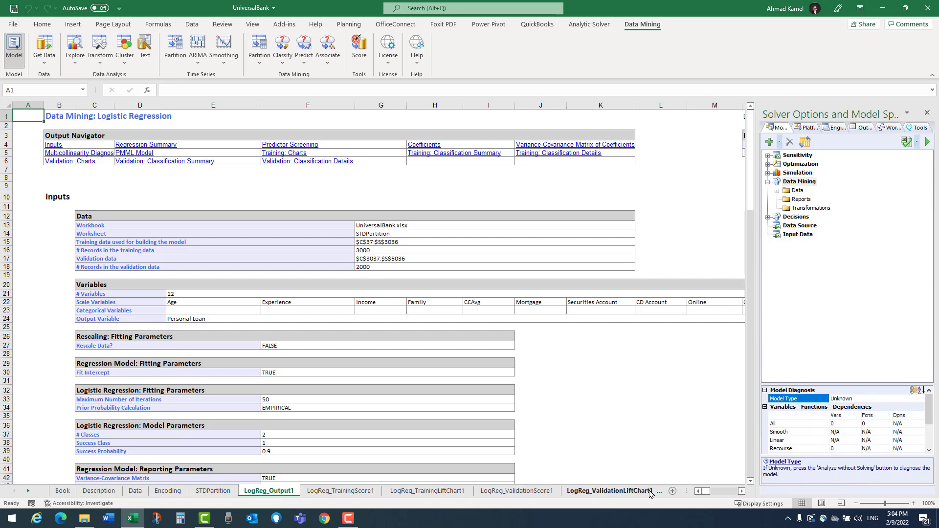
Examine the confusion matrix, overall error and success probability on the LogReg_TrainingScore1 sheet
{"action": "left_click", "coordinate": [28, 491]}
{"action": "left_click", "coordinate": [29, 491]}
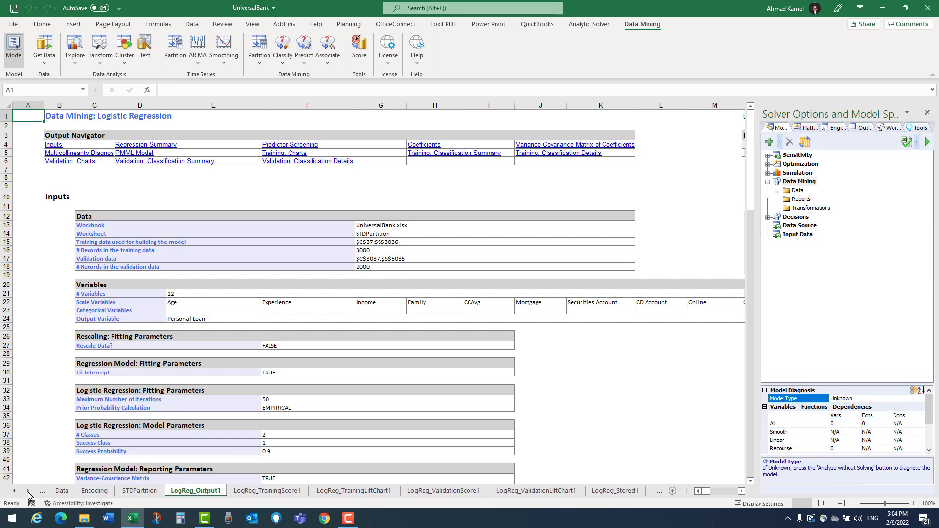
{"action": "left_click", "coordinate": [28, 491]}
{"action": "left_click", "coordinate": [29, 491]}
{"action": "left_click", "coordinate": [29, 491]}
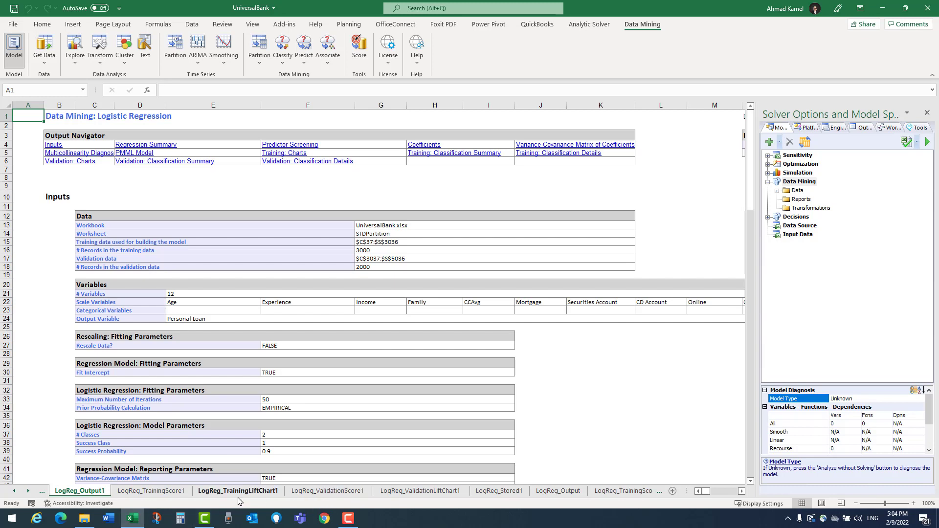
{"action": "left_click", "coordinate": [172, 494]}
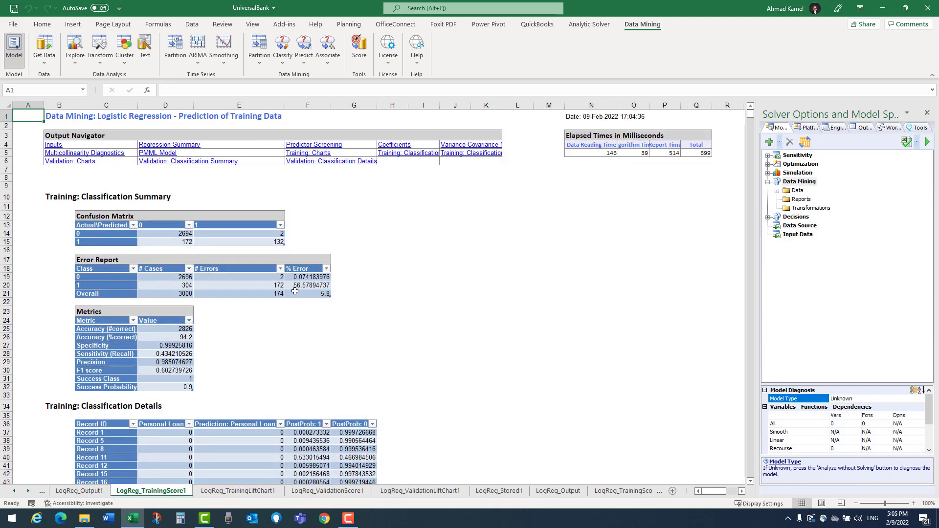
{"action": "left_click", "coordinate": [320, 294]}
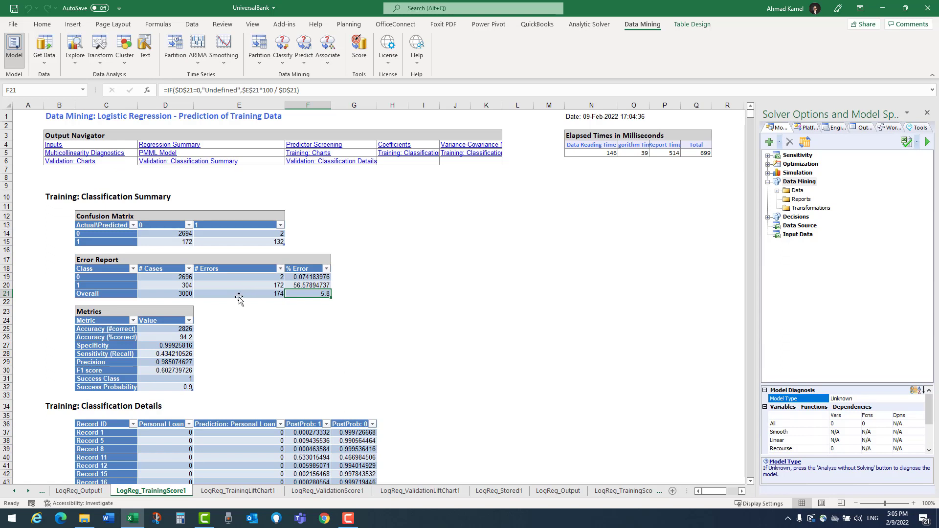
{"action": "left_click", "coordinate": [111, 231]}
{"action": "left_click", "coordinate": [264, 234]}
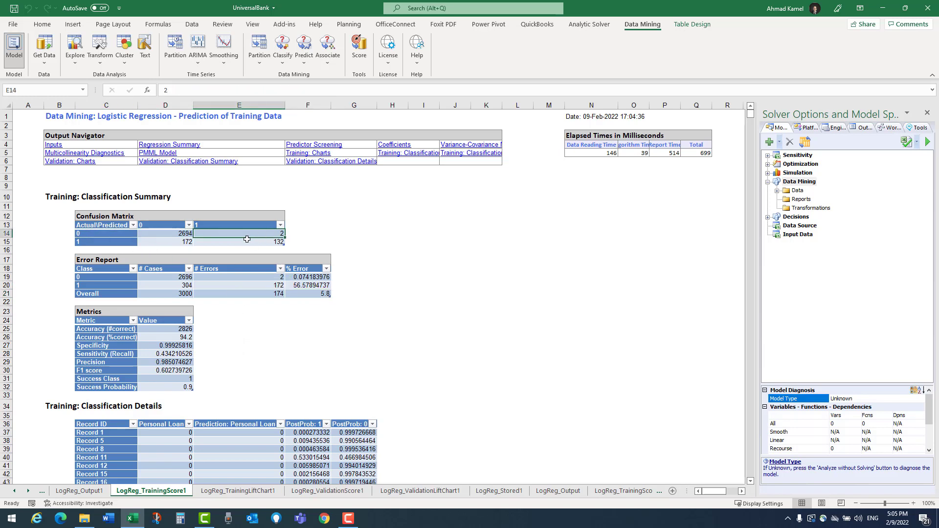
{"action": "left_click", "coordinate": [80, 242]}
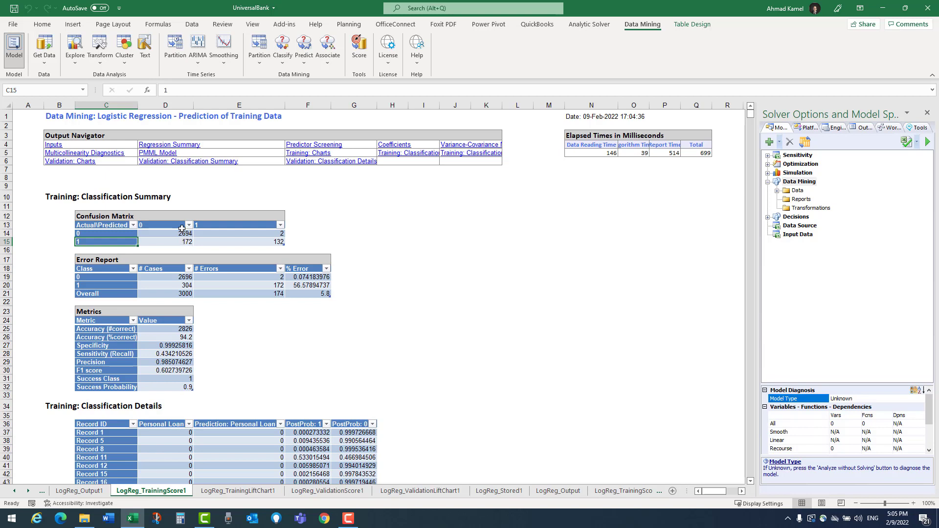
{"action": "left_click", "coordinate": [182, 387]}
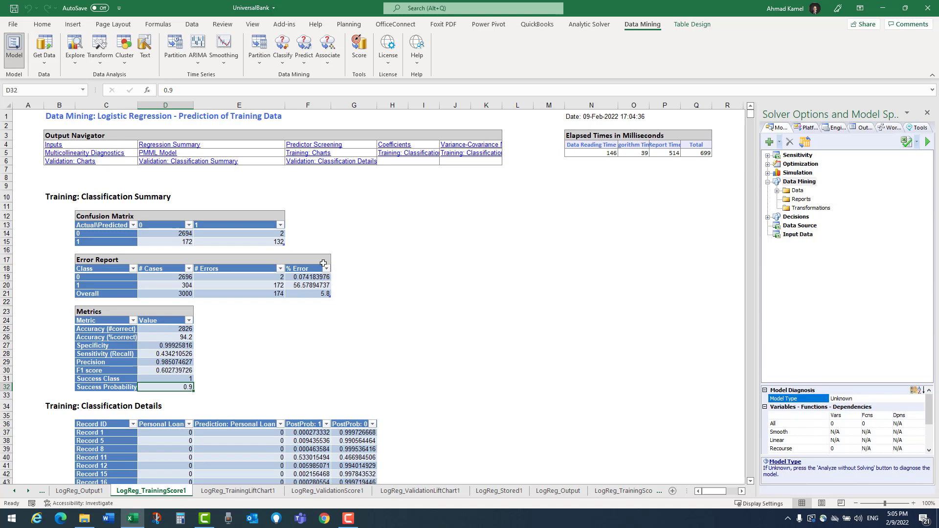
Calculate the share of actual class 1 records predicted correctly in F15 with =[@1]/([@0]+[@1])
{"action": "left_click", "coordinate": [308, 242]}
{"action": "type", "text": "="}
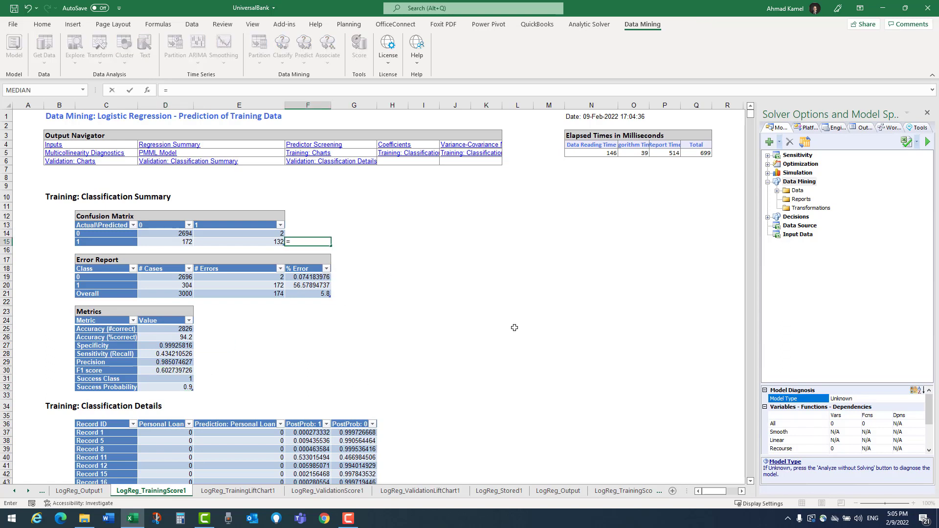
{"action": "key", "text": "Left"}
{"action": "type", "text": "/"}
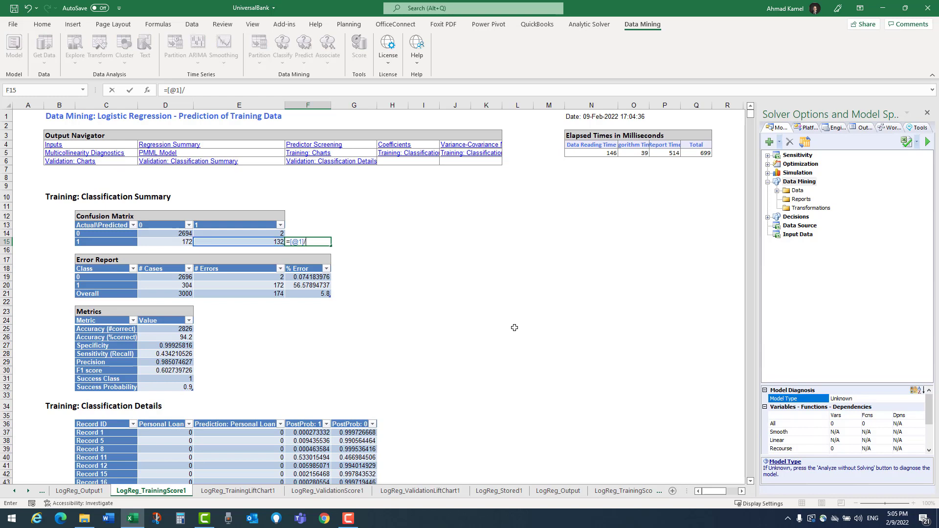
{"action": "type", "text": "("}
{"action": "key", "text": "Left"}
{"action": "key", "text": "Left"}
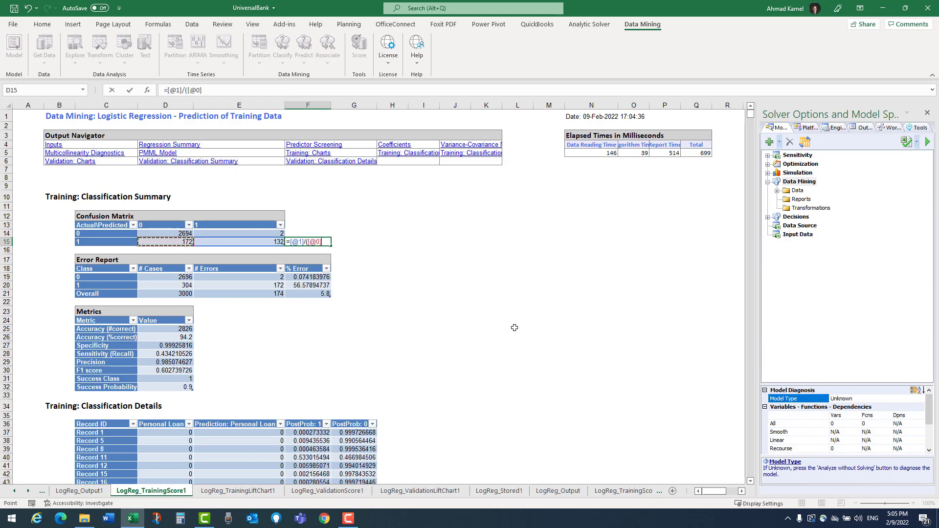
{"action": "type", "text": "+"}
{"action": "key", "text": "Left"}
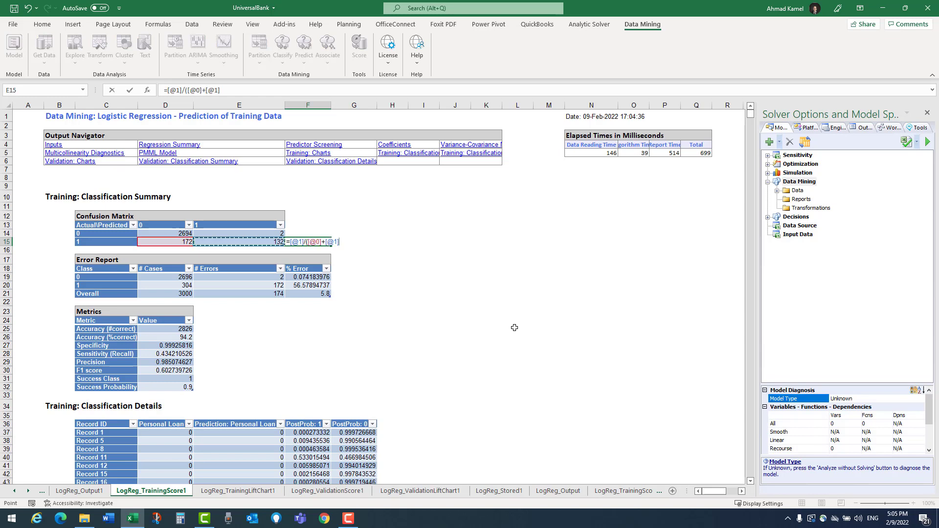
{"action": "key", "text": "Return"}
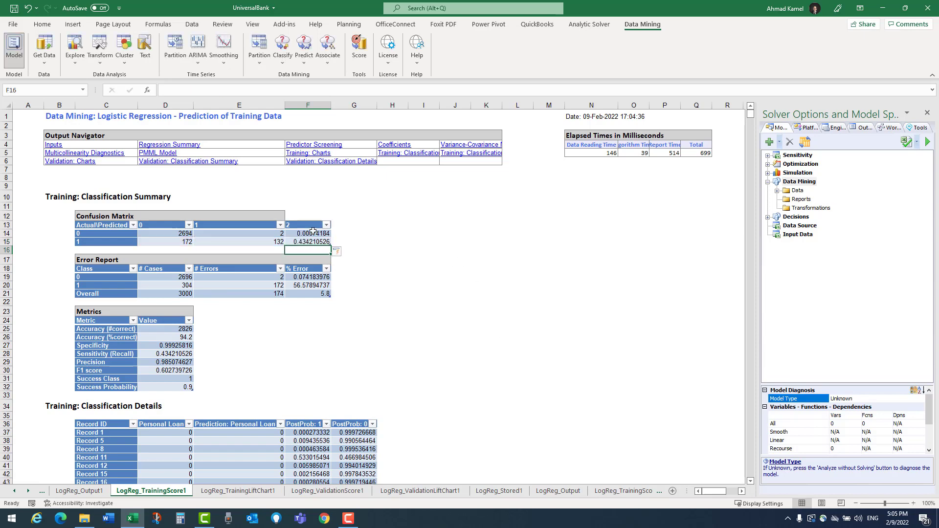
Format the ratios in F14:F15 as percentages and clear the class 0 ratio in F14
{"action": "left_click_drag", "start_coordinate": [313, 232], "coordinate": [313, 242]}
{"action": "left_click", "coordinate": [42, 24]}
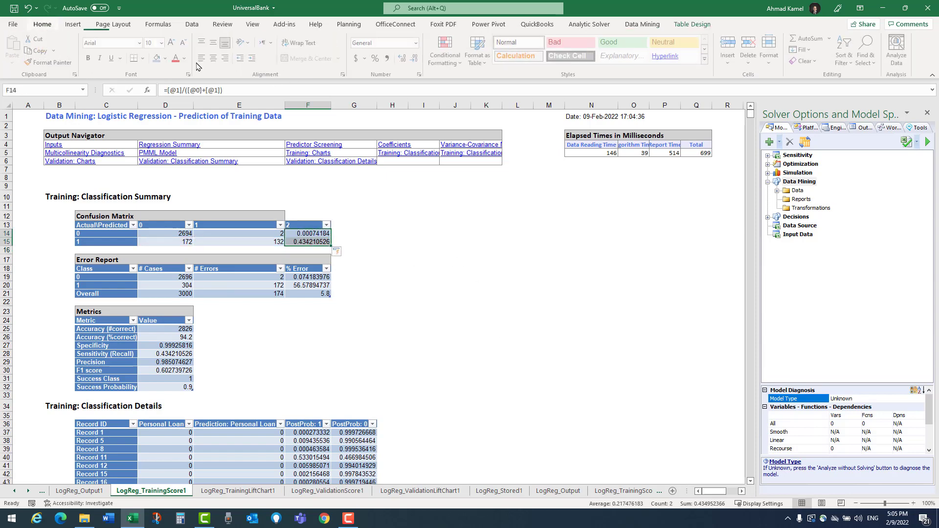
{"action": "left_click", "coordinate": [375, 58]}
{"action": "left_click", "coordinate": [308, 241]}
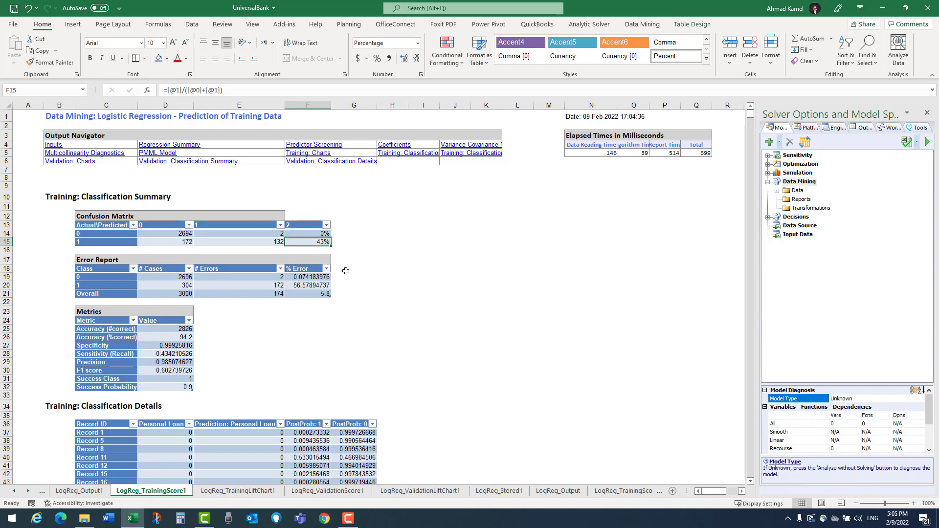
{"action": "left_click_drag", "start_coordinate": [182, 241], "coordinate": [266, 234]}
{"action": "left_click", "coordinate": [316, 233]}
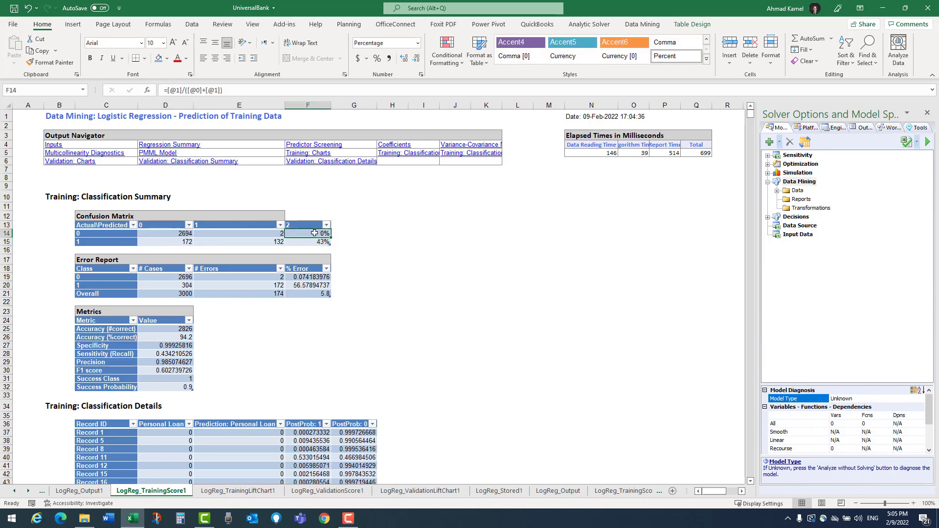
{"action": "key", "text": "Delete"}
Format columns F and G of the training score sheet, including the posterior probabilities, as percentages
{"action": "scroll", "coordinate": [359, 279], "scroll_direction": "down", "scroll_amount": 5}
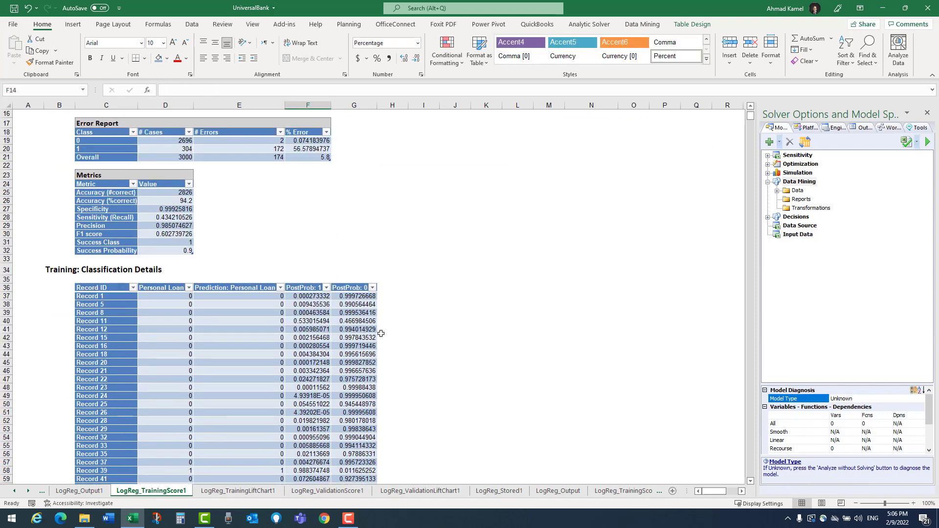
{"action": "left_click_drag", "start_coordinate": [308, 105], "coordinate": [350, 94]}
{"action": "left_click", "coordinate": [376, 58]}
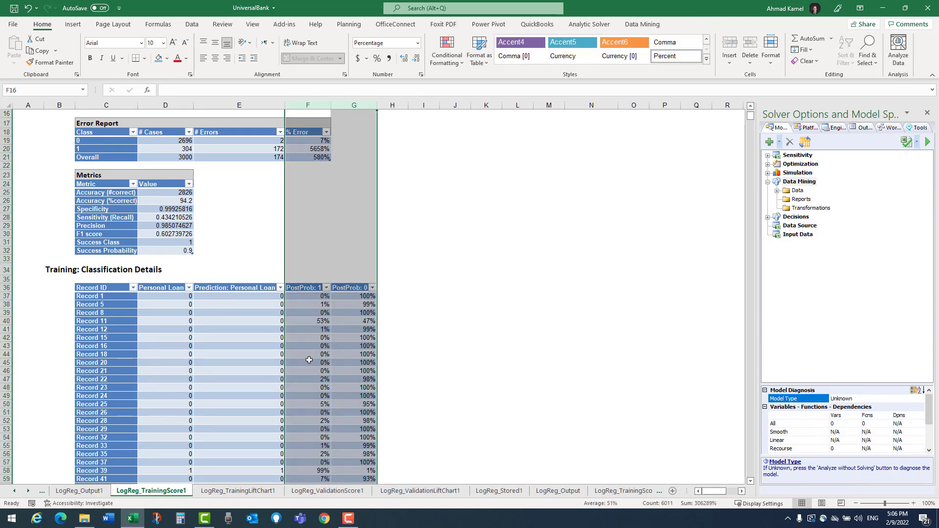
Check Record 39's class 1 posterior probability against its actual and predicted Personal Loan class
{"action": "scroll", "coordinate": [310, 360], "scroll_direction": "down", "scroll_amount": 2}
{"action": "scroll", "coordinate": [306, 274], "scroll_direction": "down", "scroll_amount": 2}
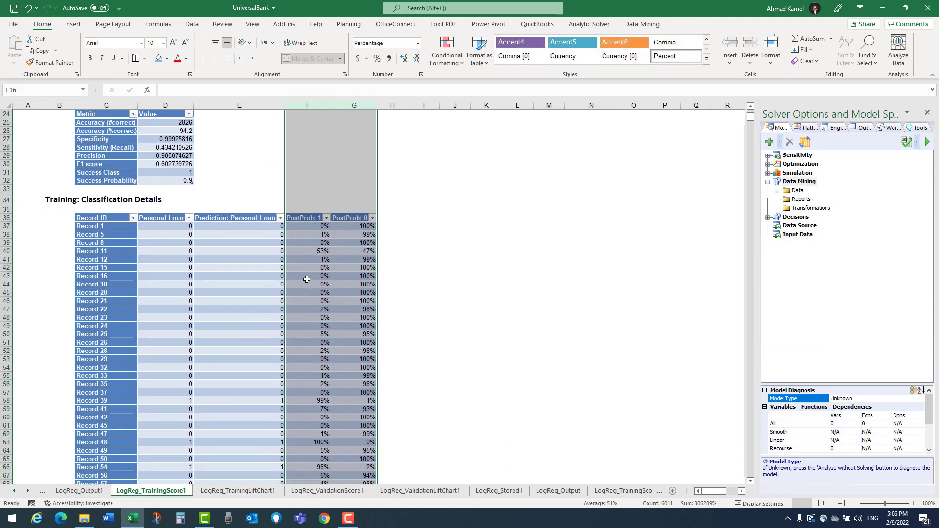
{"action": "scroll", "coordinate": [249, 247], "scroll_direction": "down", "scroll_amount": 5}
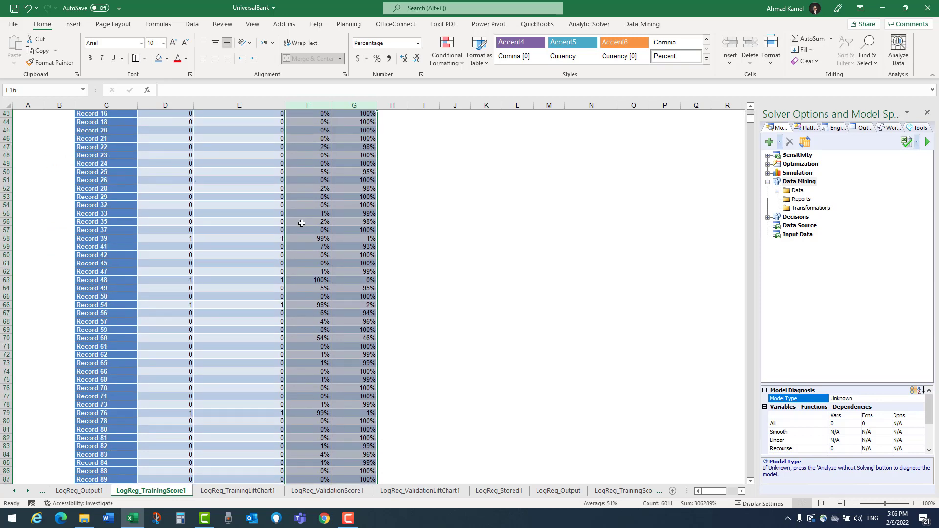
{"action": "left_click", "coordinate": [323, 239]}
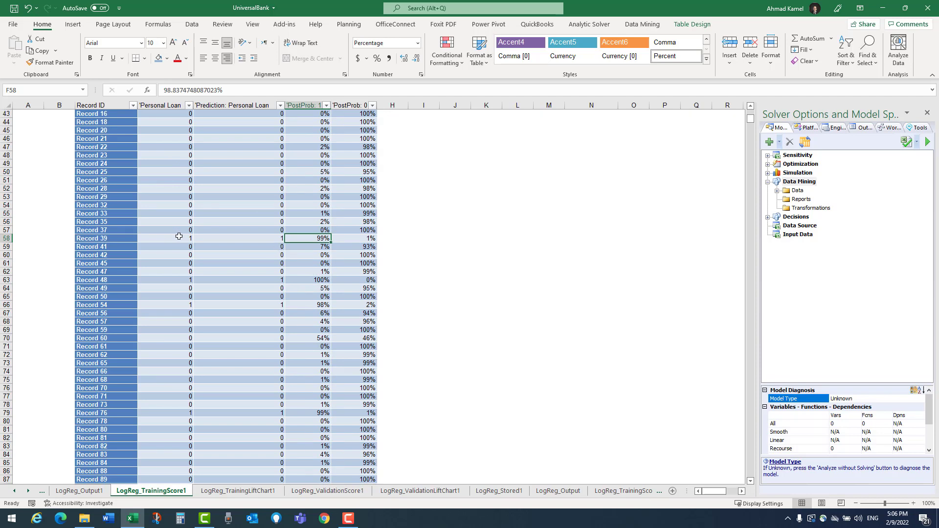
{"action": "left_click_drag", "start_coordinate": [180, 236], "coordinate": [218, 240]}
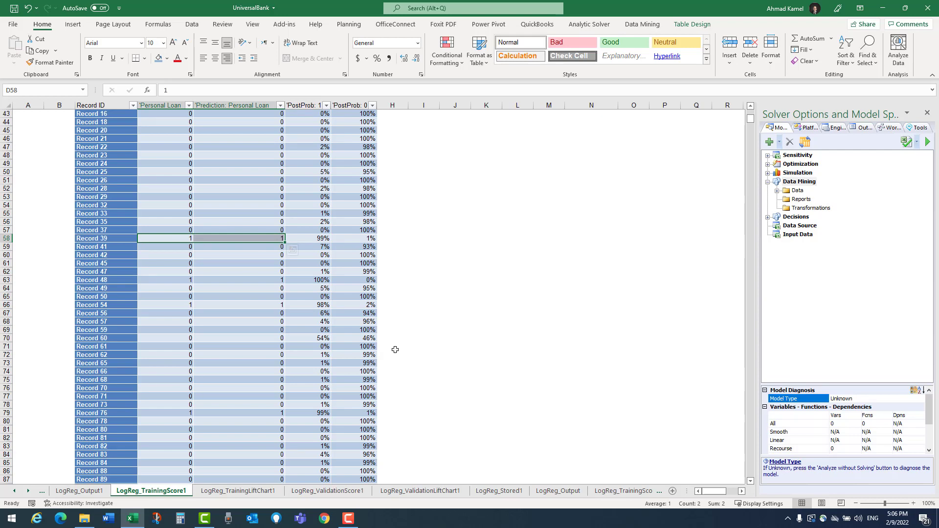
Compare the actual class, prediction and class 1 probability of the misclassified Record 91, and look through the training records below it
{"action": "scroll", "coordinate": [304, 331], "scroll_direction": "down", "scroll_amount": 7}
{"action": "mouse_move", "coordinate": [173, 314]}
{"action": "left_mouse_down"}
{"action": "mouse_move", "coordinate": [286, 321]}
{"action": "mouse_move", "coordinate": [171, 319]}
{"action": "left_mouse_up"}
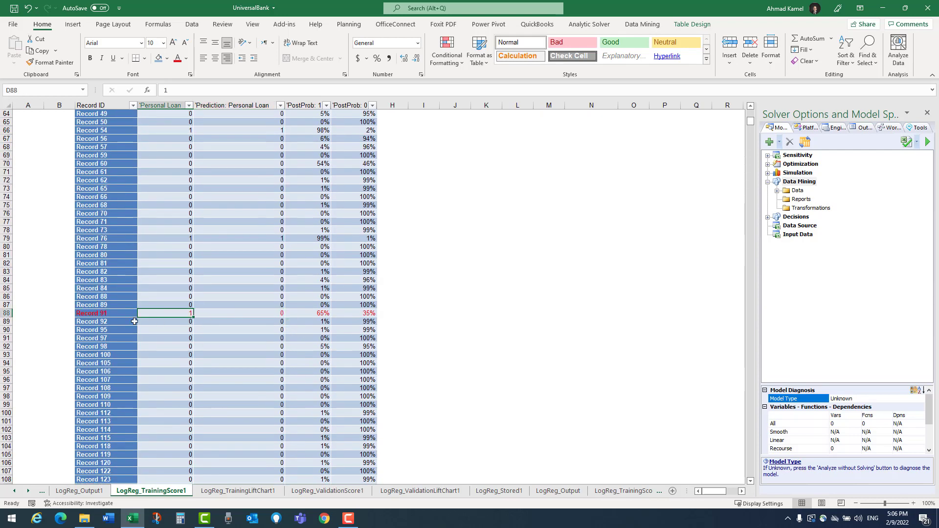
{"action": "left_click", "coordinate": [106, 316]}
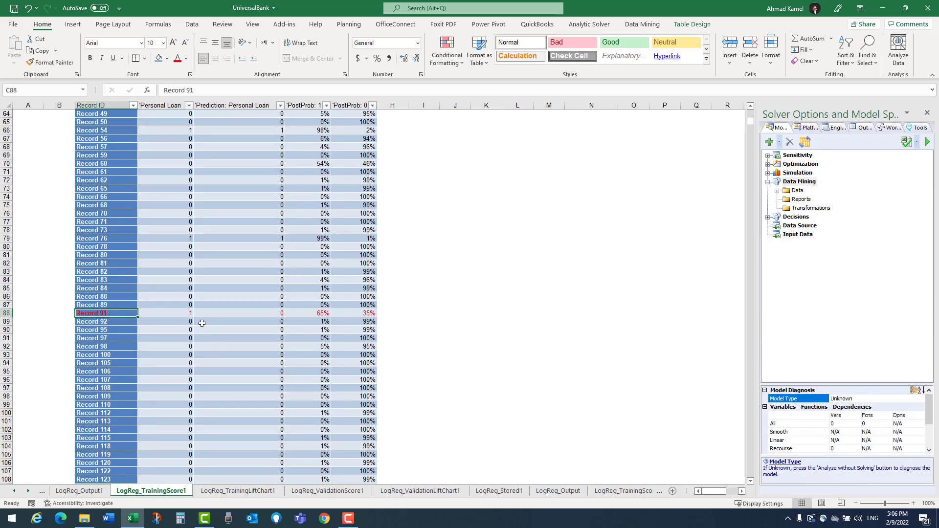
{"action": "left_click", "coordinate": [261, 317]}
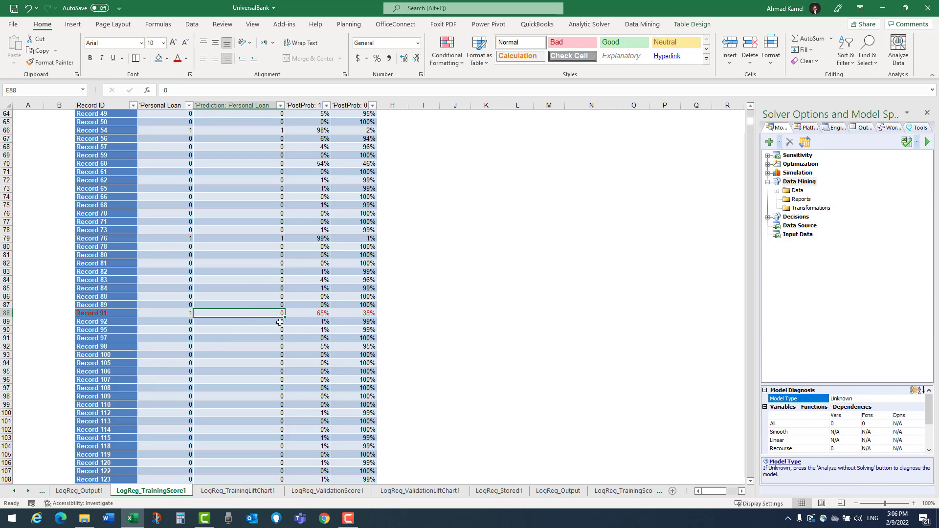
{"action": "left_click", "coordinate": [308, 313]}
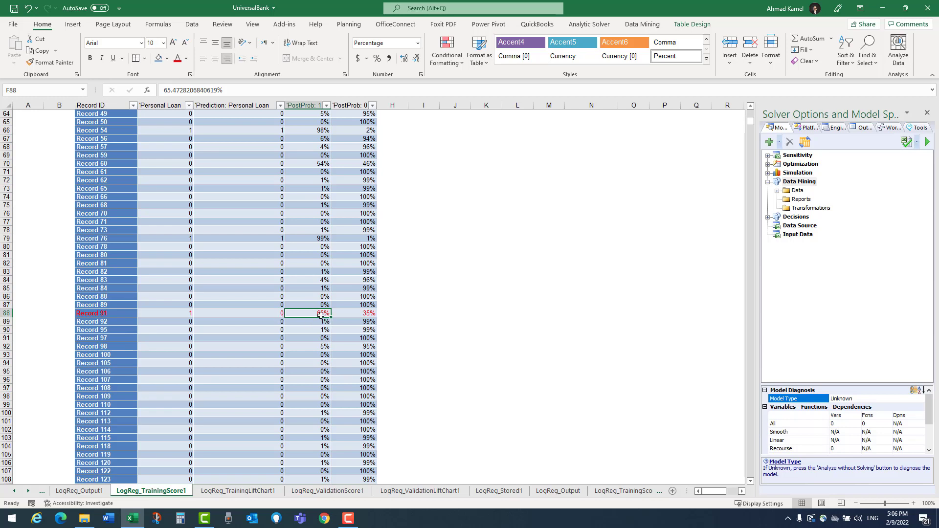
{"action": "left_click", "coordinate": [270, 314]}
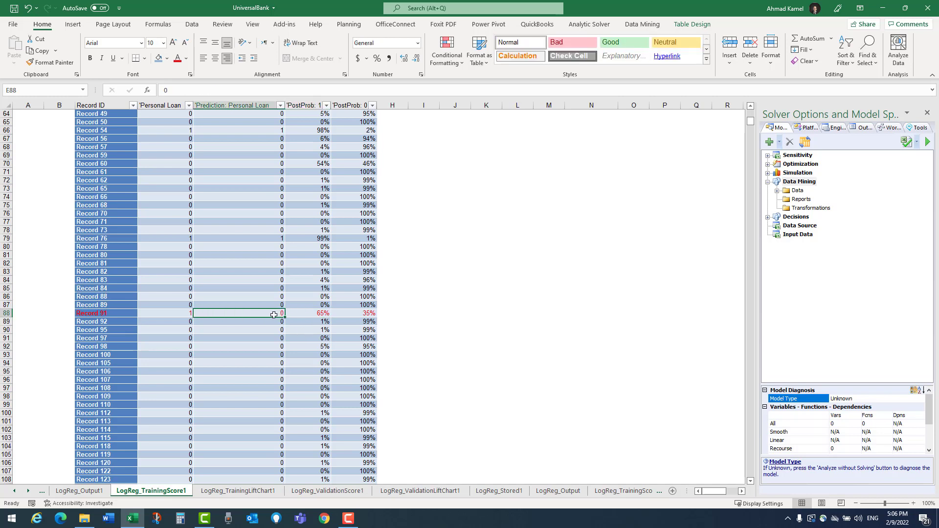
{"action": "left_click_drag", "start_coordinate": [211, 314], "coordinate": [295, 313]}
{"action": "scroll", "coordinate": [406, 440], "scroll_direction": "down", "scroll_amount": 6}
{"action": "scroll", "coordinate": [311, 265], "scroll_direction": "up", "scroll_amount": 1}
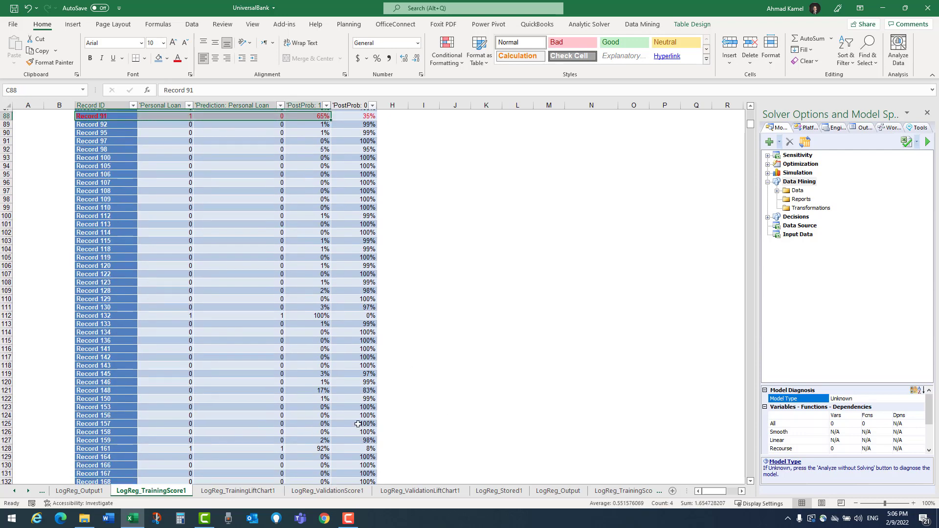
Open the LogReg_ValidationScore1 sheet and review its confusion matrix, error report, metrics and first classification details
{"action": "scroll", "coordinate": [288, 220], "scroll_direction": "up", "scroll_amount": 3}
{"action": "scroll", "coordinate": [304, 274], "scroll_direction": "down", "scroll_amount": 5}
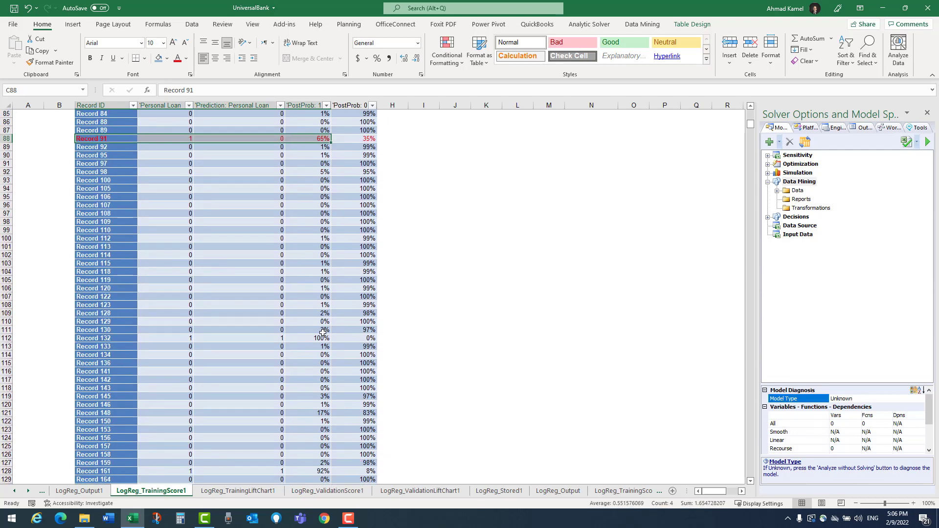
{"action": "left_click", "coordinate": [28, 491]}
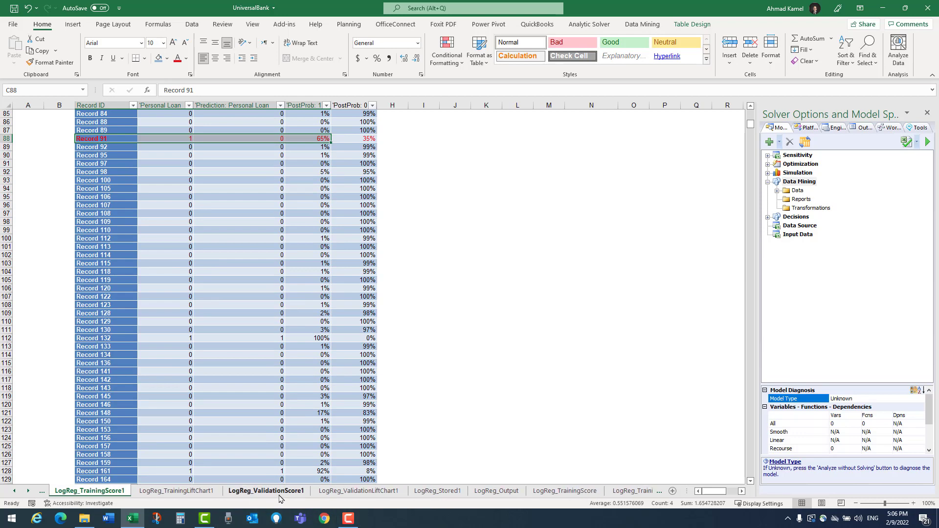
{"action": "left_click", "coordinate": [288, 491]}
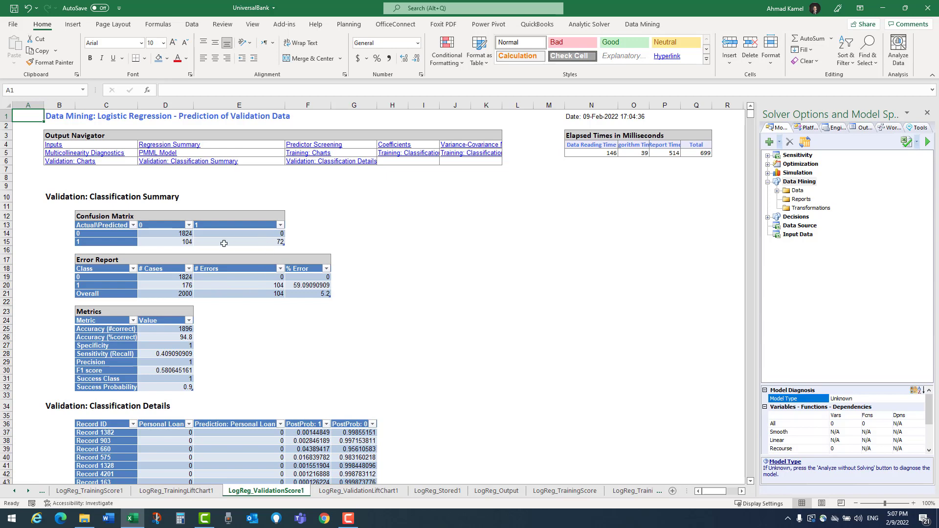
{"action": "scroll", "coordinate": [232, 311], "scroll_direction": "down", "scroll_amount": 5}
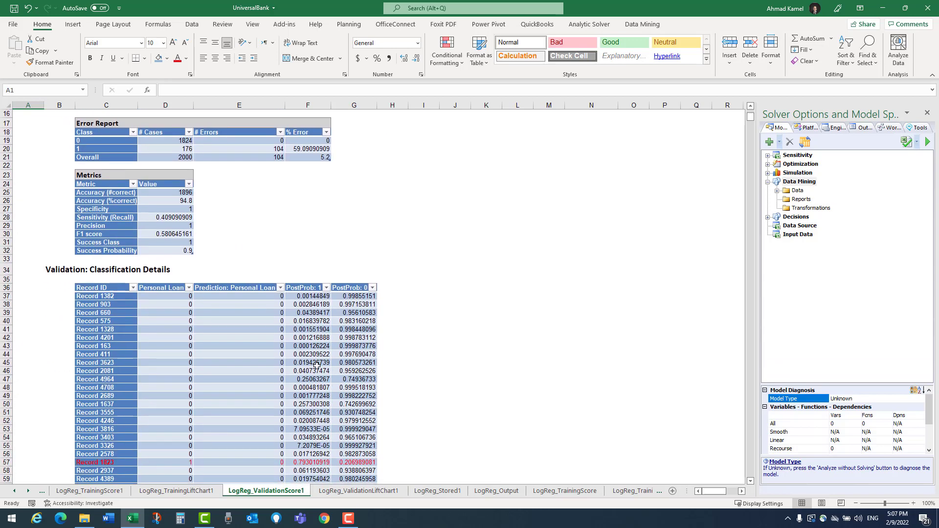
{"action": "scroll", "coordinate": [303, 391], "scroll_direction": "down", "scroll_amount": 4}
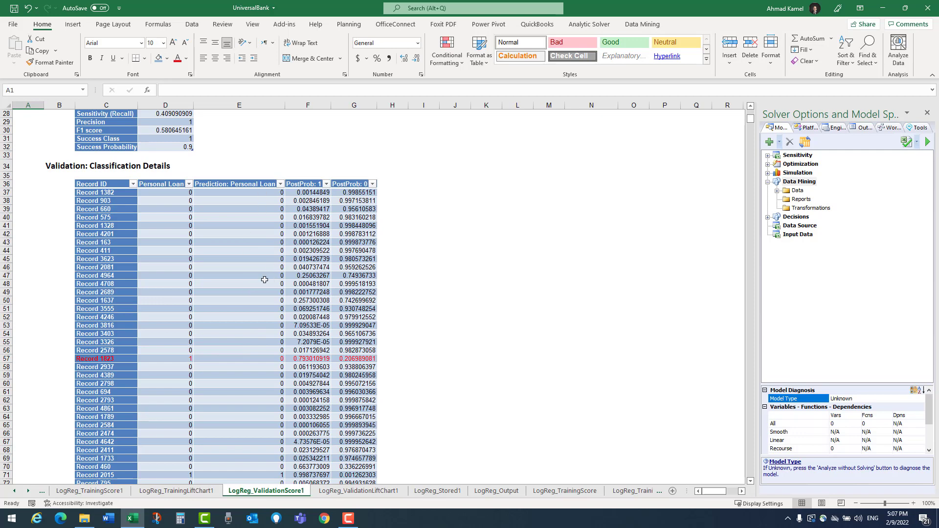
{"action": "scroll", "coordinate": [264, 279], "scroll_direction": "down", "scroll_amount": 7}
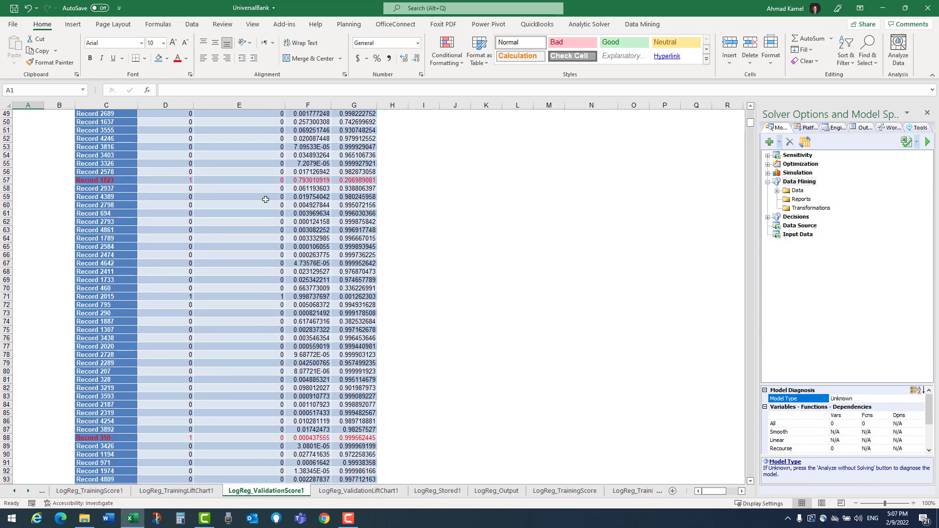
{"action": "scroll", "coordinate": [266, 205], "scroll_direction": "down", "scroll_amount": 3}
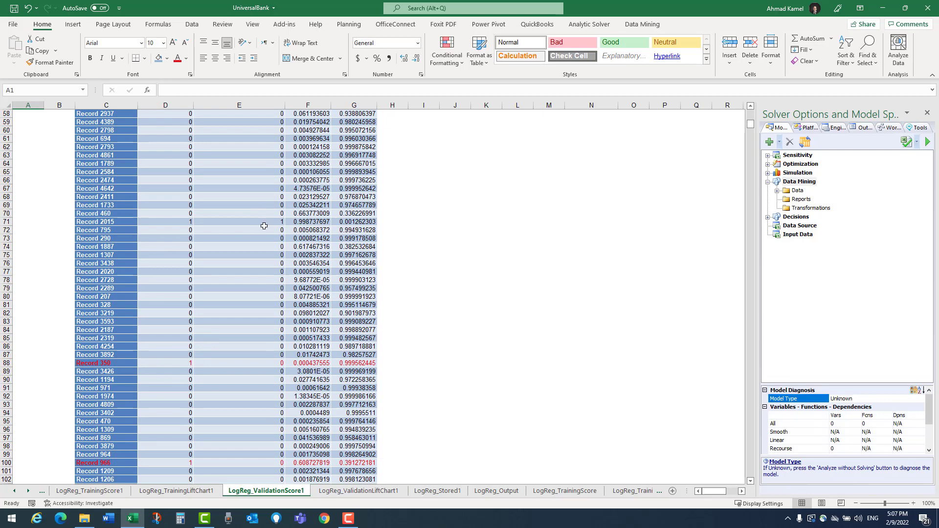
Compare the actual and predicted Personal Loan class of Record 2015, and check the prediction of the misclassified record in row 88
{"action": "left_click", "coordinate": [271, 219]}
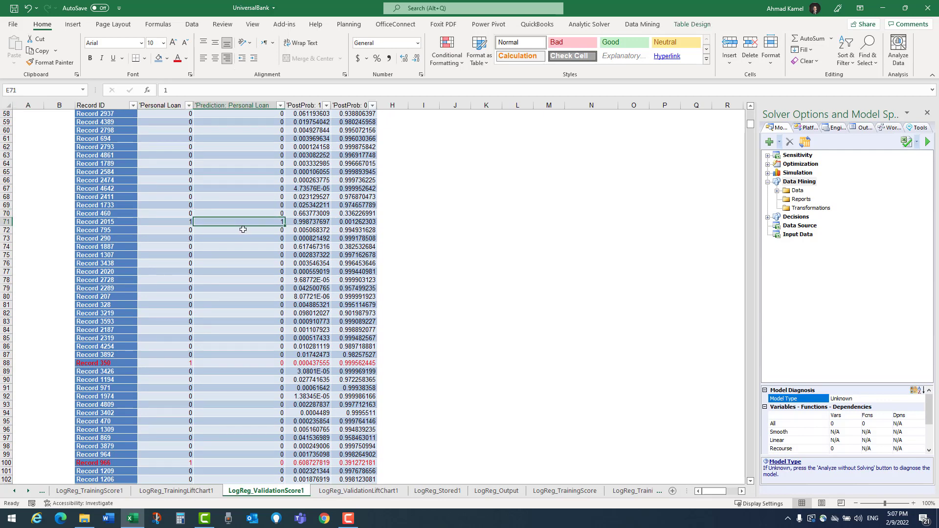
{"action": "left_click", "coordinate": [175, 222]}
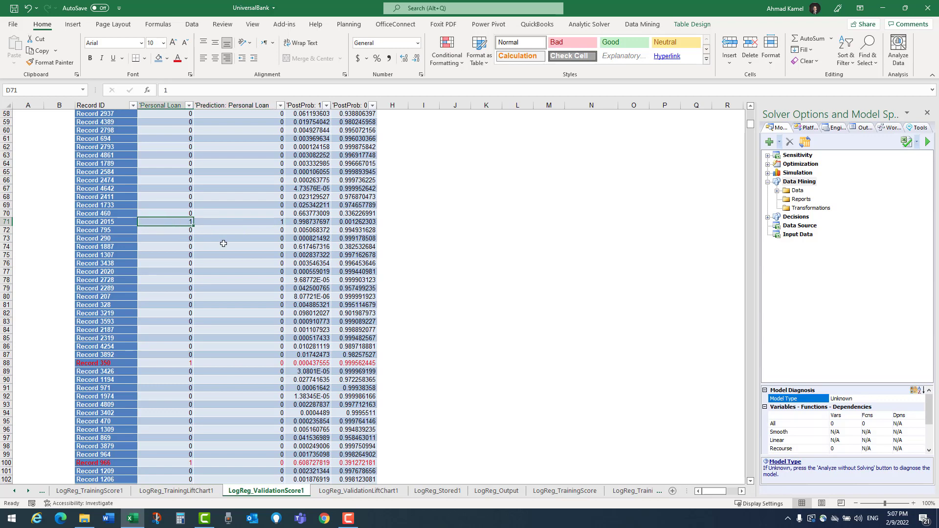
{"action": "left_click", "coordinate": [264, 221]}
{"action": "scroll", "coordinate": [271, 298], "scroll_direction": "down", "scroll_amount": 3}
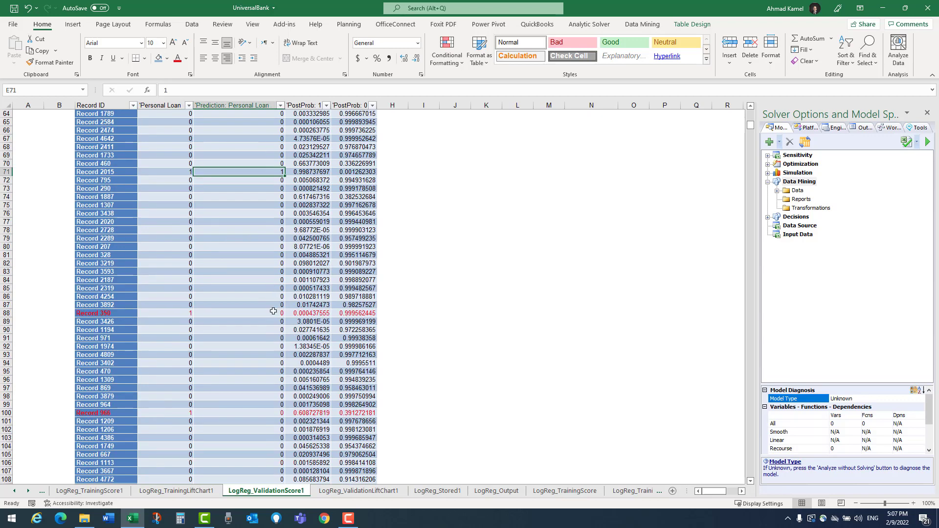
{"action": "left_click", "coordinate": [278, 287]}
{"action": "scroll", "coordinate": [254, 144], "scroll_direction": "down", "scroll_amount": 4}
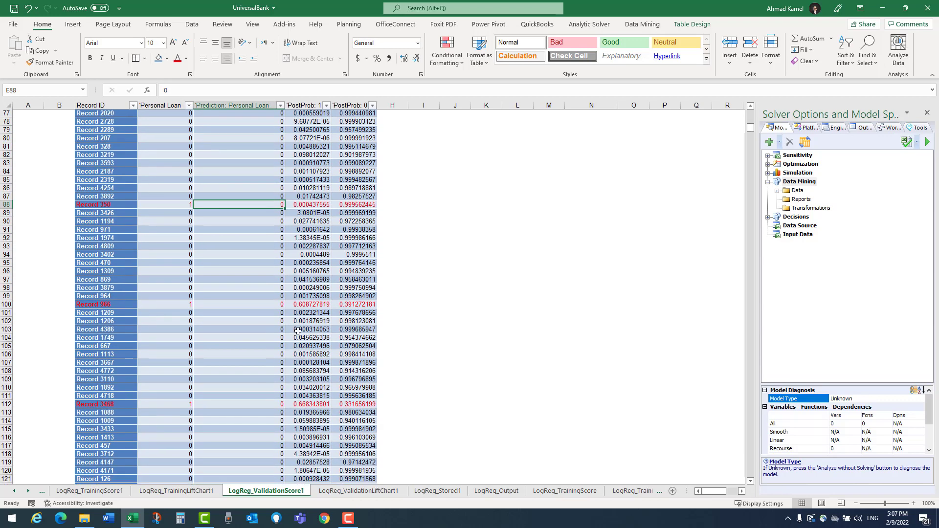
Compare the actual and predicted Personal Loan classes of Record 2218 and the misclassified record directly below it in row 196
{"action": "scroll", "coordinate": [259, 294], "scroll_direction": "down", "scroll_amount": 9}
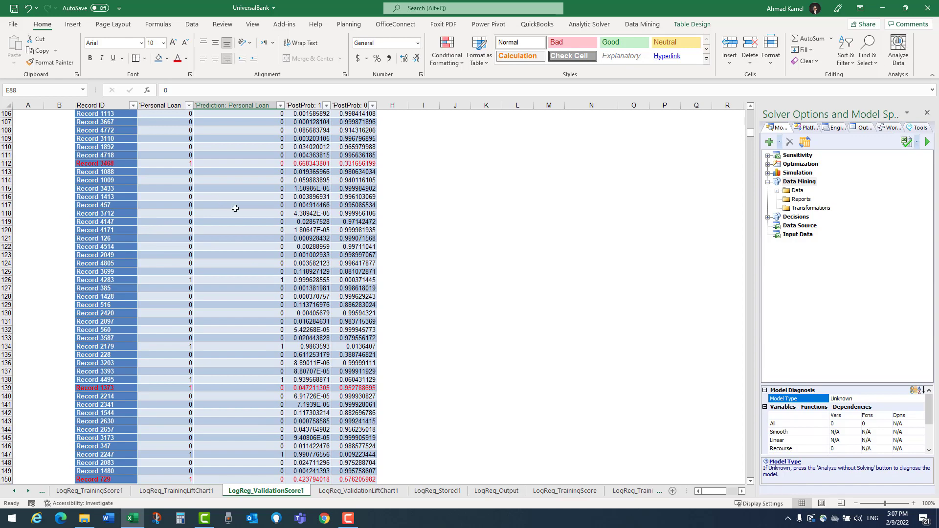
{"action": "scroll", "coordinate": [254, 287], "scroll_direction": "down", "scroll_amount": 8}
{"action": "scroll", "coordinate": [259, 308], "scroll_direction": "down", "scroll_amount": 17}
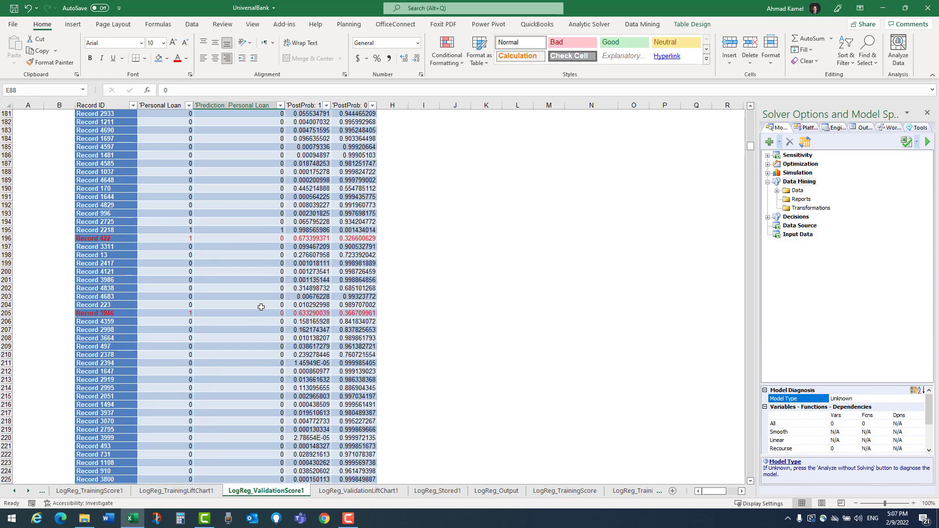
{"action": "left_click", "coordinate": [258, 228]}
{"action": "left_click", "coordinate": [179, 229]}
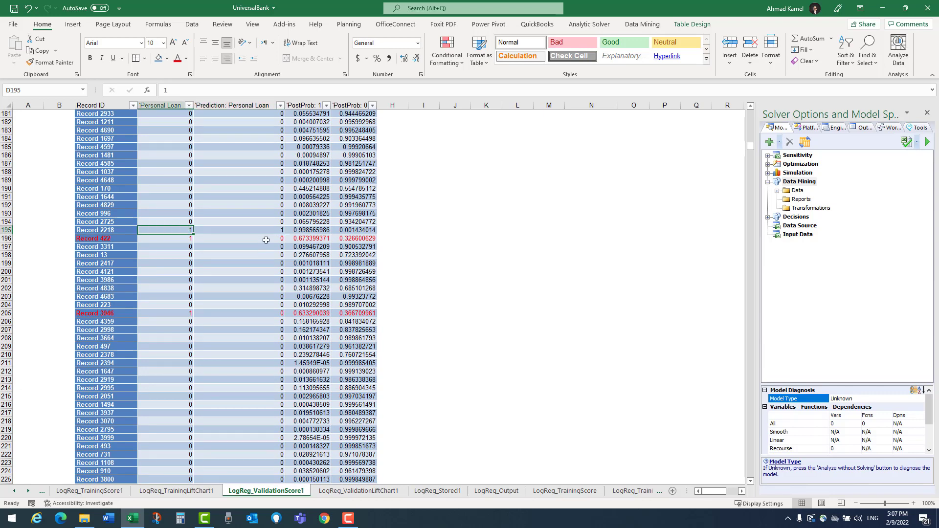
{"action": "left_click", "coordinate": [264, 241]}
{"action": "left_click", "coordinate": [178, 237]}
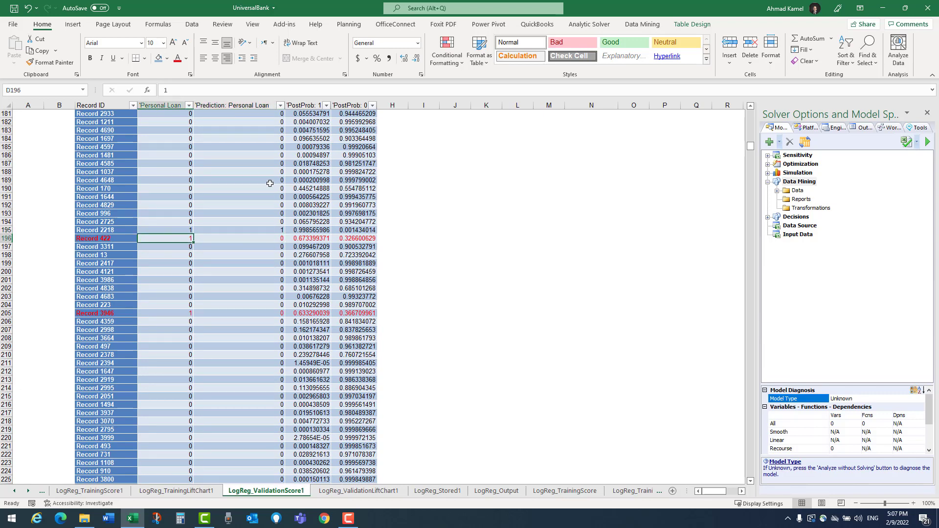
{"action": "left_click_drag", "start_coordinate": [269, 183], "coordinate": [270, 289]}
{"action": "left_click", "coordinate": [271, 230]}
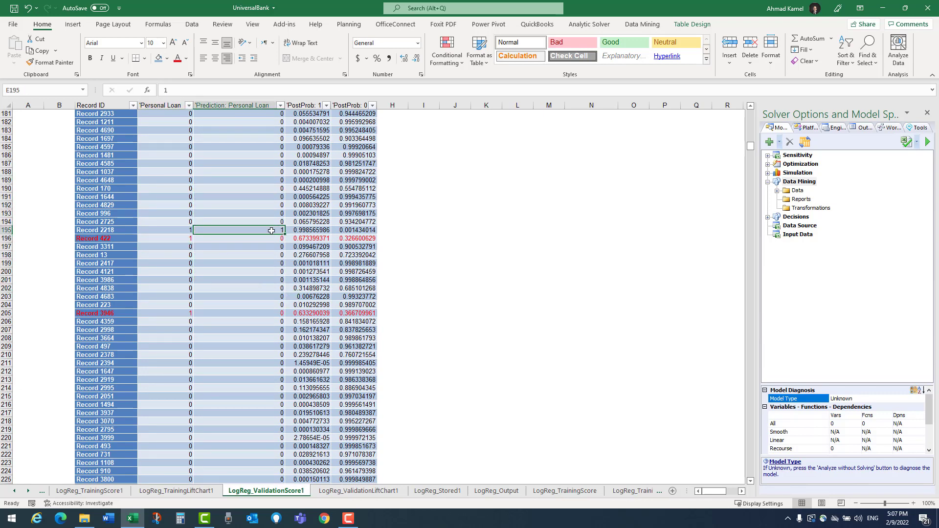
{"action": "left_click", "coordinate": [178, 228]}
{"action": "scroll", "coordinate": [278, 335], "scroll_direction": "down", "scroll_amount": 6}
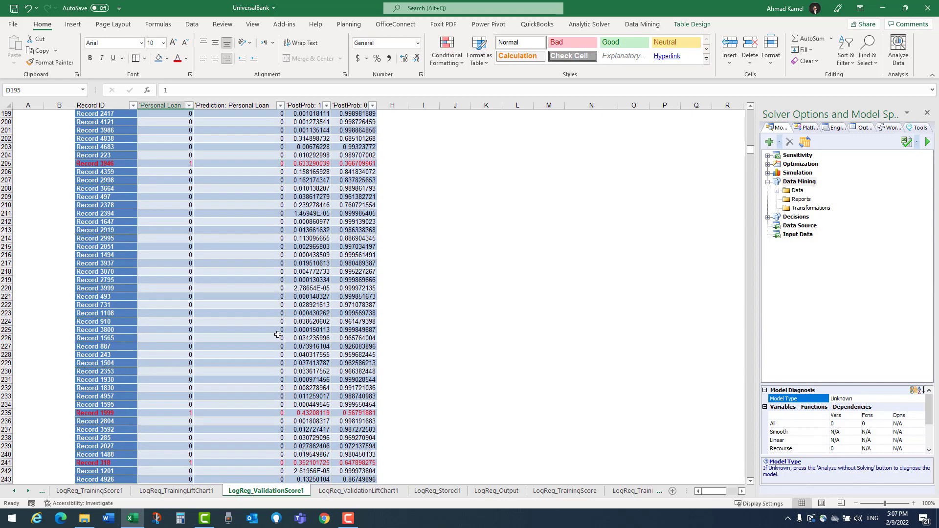
Look through the remaining validation records for misclassified cases, comparing their predictions with the class 1 posterior probabilities
{"action": "scroll", "coordinate": [278, 335], "scroll_direction": "down", "scroll_amount": 12}
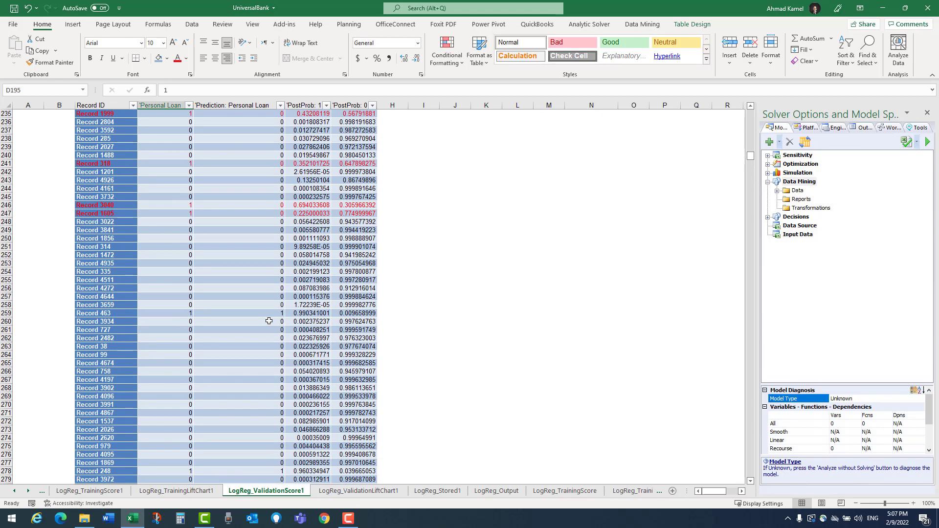
{"action": "scroll", "coordinate": [269, 320], "scroll_direction": "down", "scroll_amount": 5}
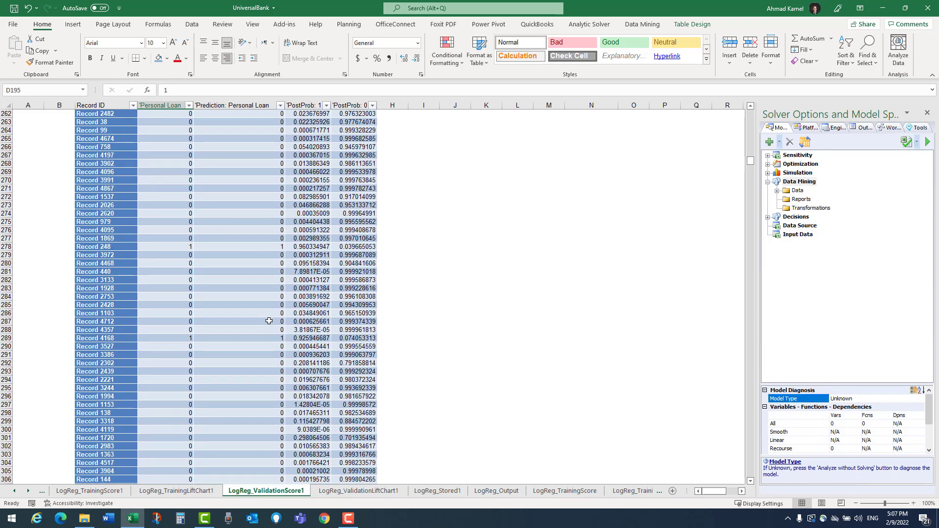
{"action": "scroll", "coordinate": [250, 277], "scroll_direction": "down", "scroll_amount": 6}
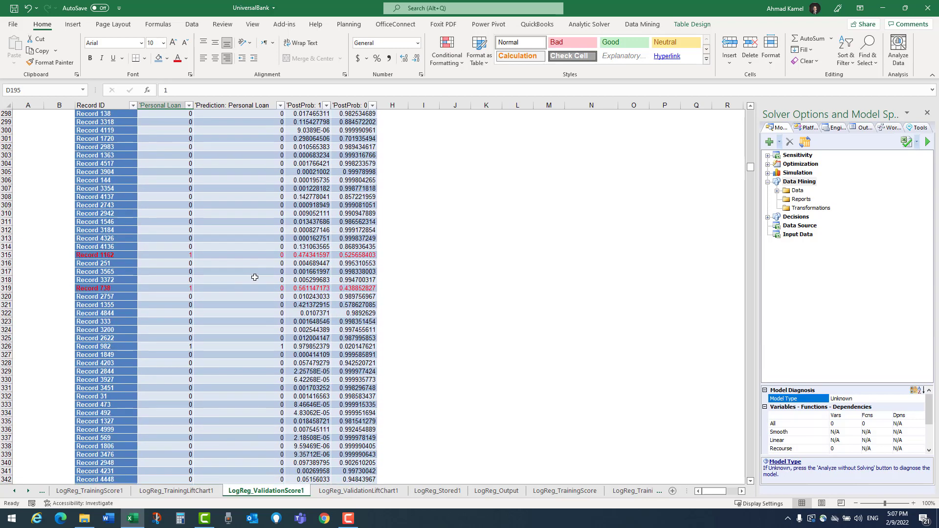
{"action": "scroll", "coordinate": [255, 277], "scroll_direction": "down", "scroll_amount": 16}
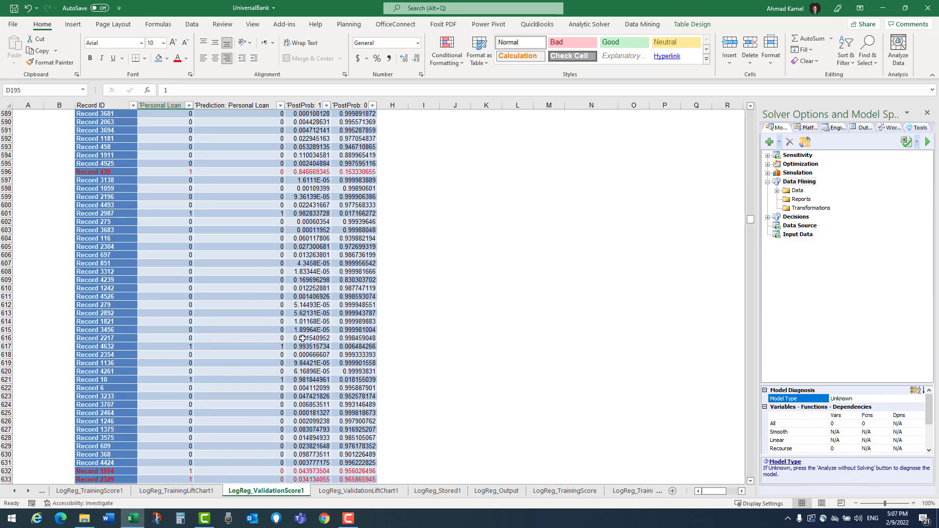
{"action": "scroll", "coordinate": [316, 345], "scroll_direction": "down", "scroll_amount": 14}
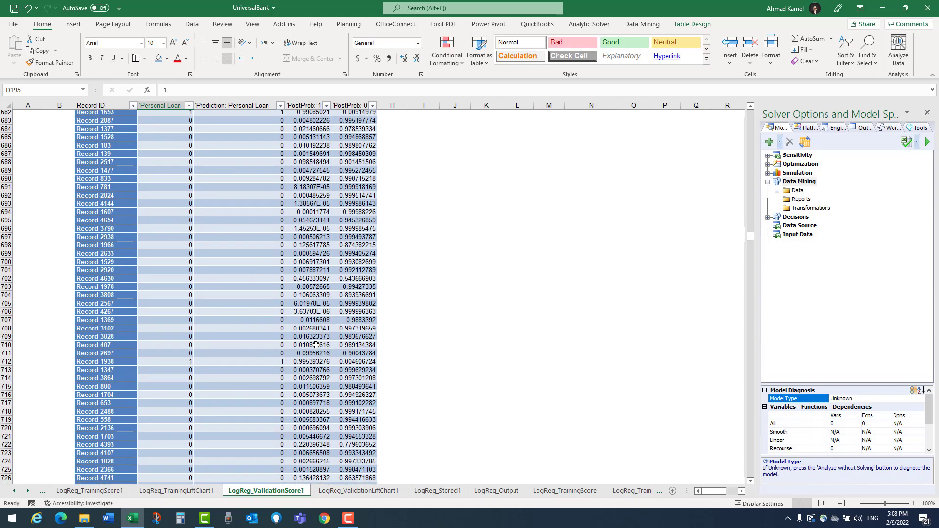
{"action": "scroll", "coordinate": [315, 346], "scroll_direction": "down", "scroll_amount": 20}
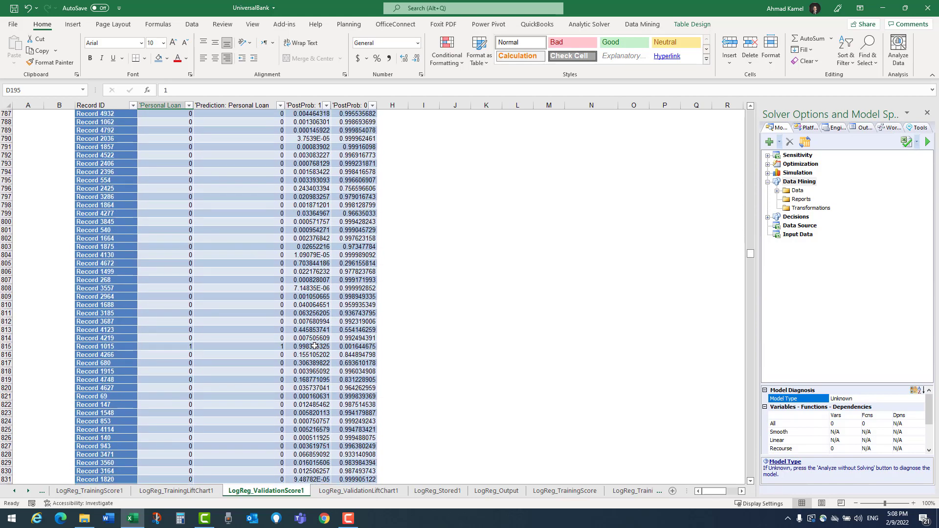
{"action": "scroll", "coordinate": [314, 346], "scroll_direction": "down", "scroll_amount": 12}
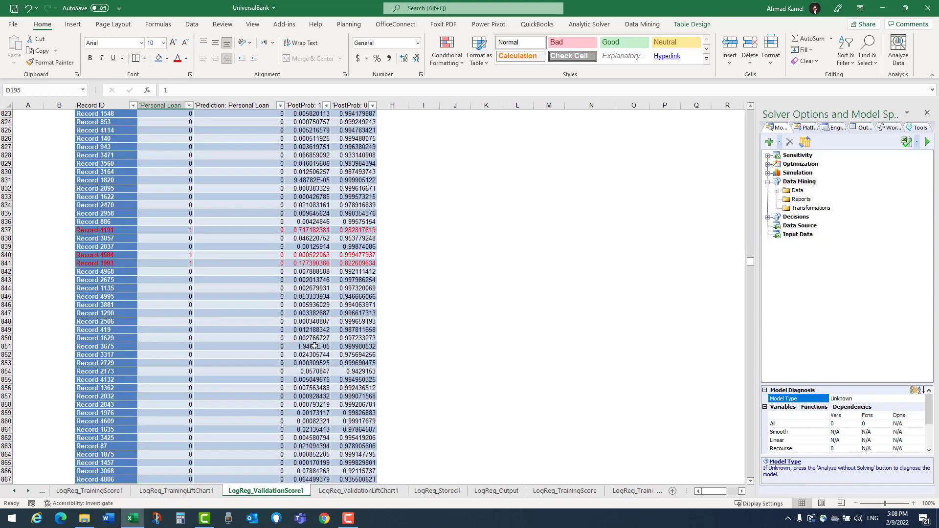
{"action": "scroll", "coordinate": [315, 346], "scroll_direction": "down", "scroll_amount": 15}
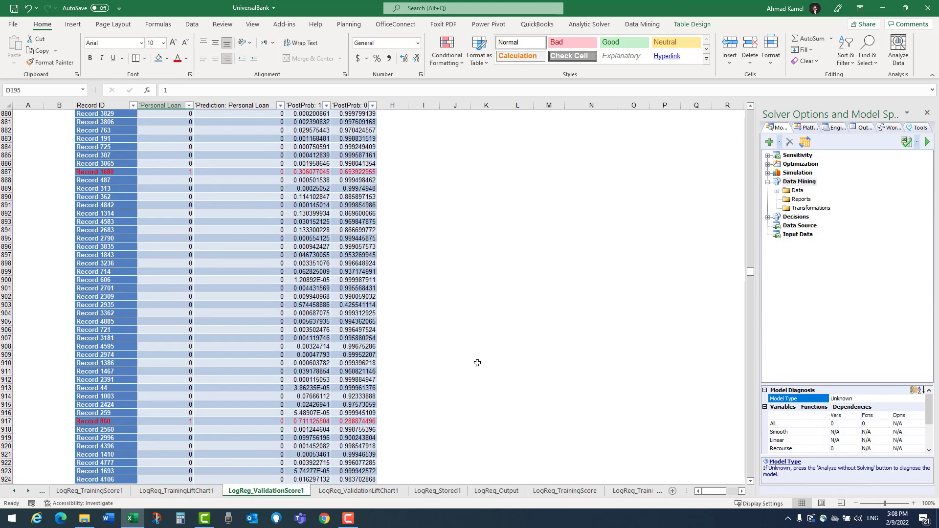
{"action": "left_click_drag", "start_coordinate": [742, 270], "coordinate": [742, 340]}
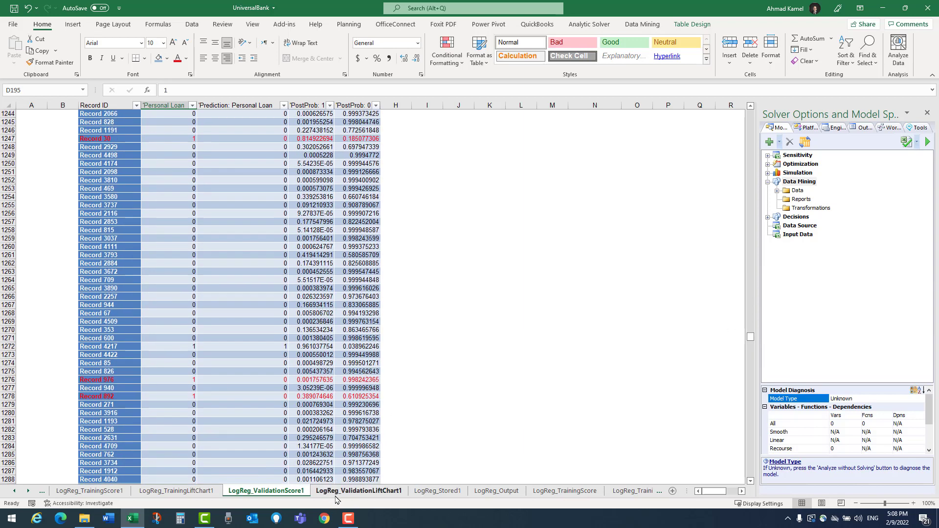
Open the LogReg_ValidationLiftChart1 sheet, then examine and close its lift chart, ROC curve and decile-wise lift chart
{"action": "left_click", "coordinate": [384, 491]}
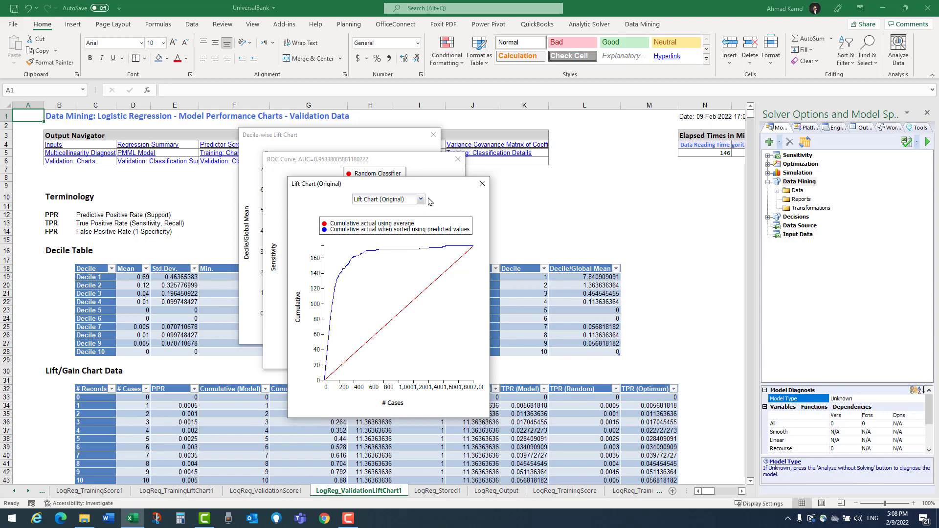
{"action": "left_click", "coordinate": [482, 183]}
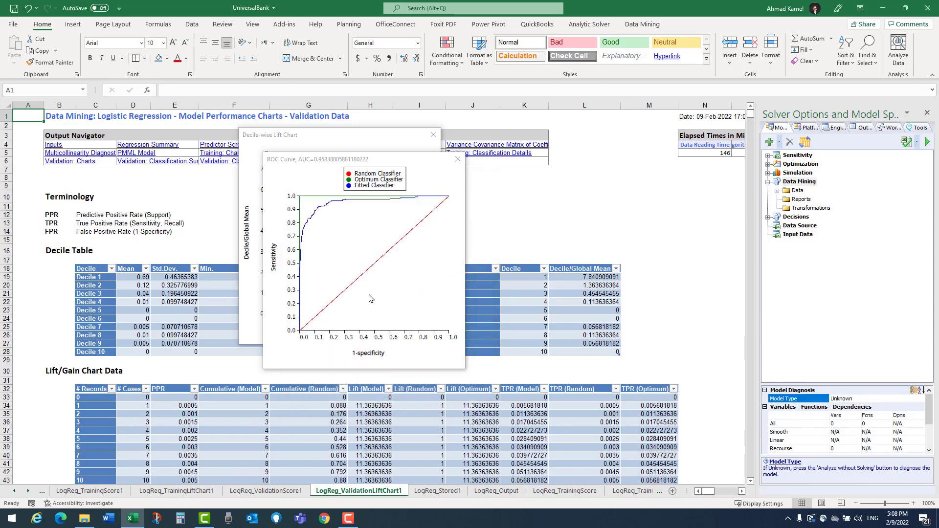
{"action": "left_click", "coordinate": [457, 159]}
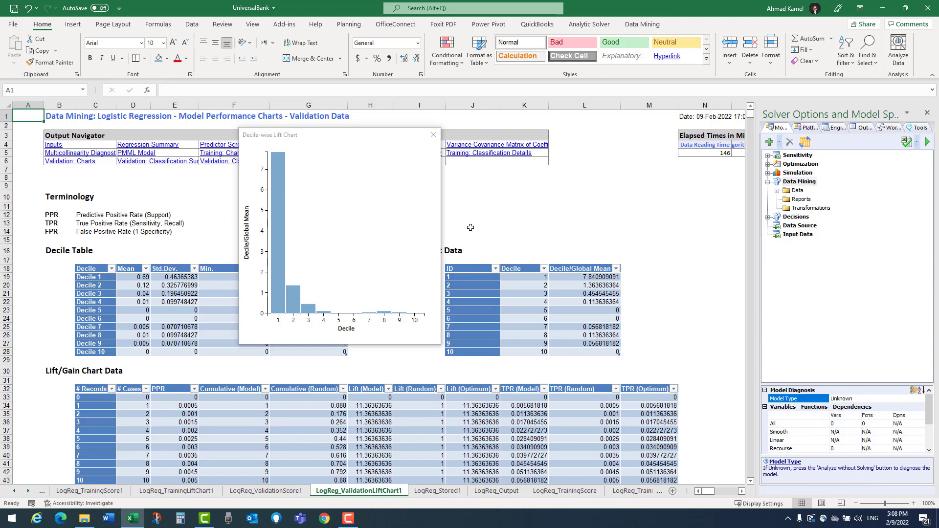
{"action": "left_click", "coordinate": [435, 136]}
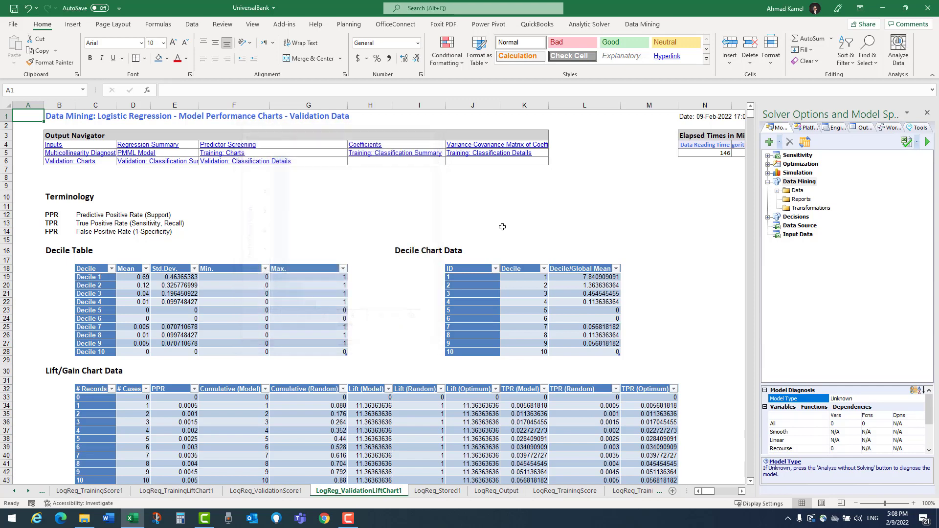
Look over the decile table, decile chart data and lift/gain chart data for the validation set
{"action": "left_click", "coordinate": [28, 490]}
{"action": "left_click", "coordinate": [28, 491]}
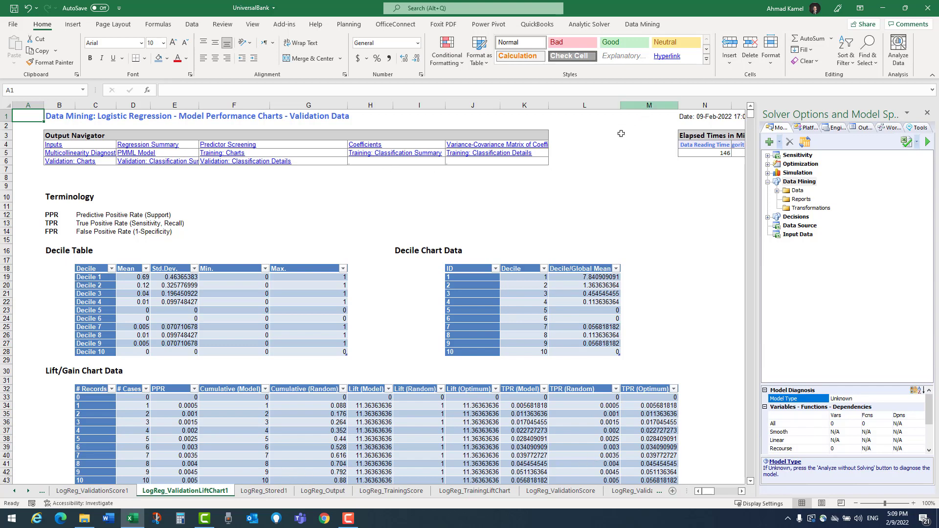
{"action": "scroll", "coordinate": [397, 315], "scroll_direction": "down", "scroll_amount": 3}
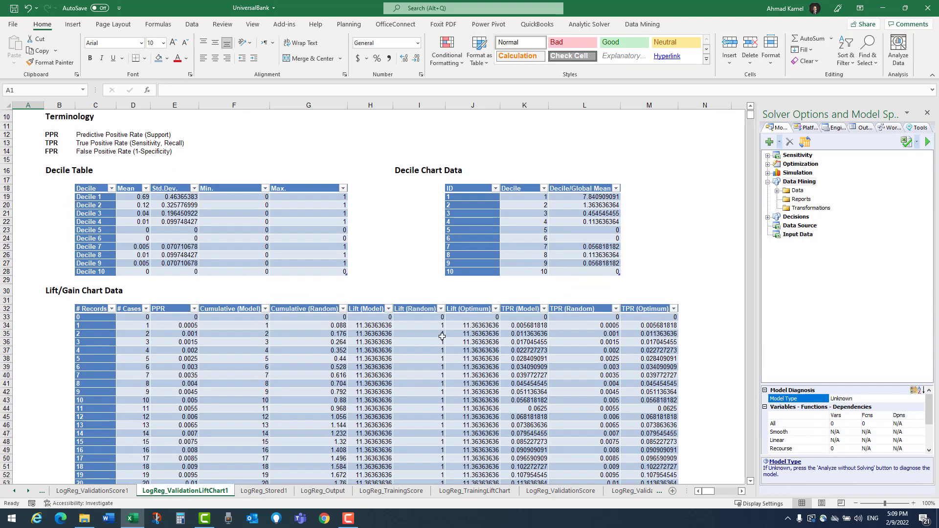